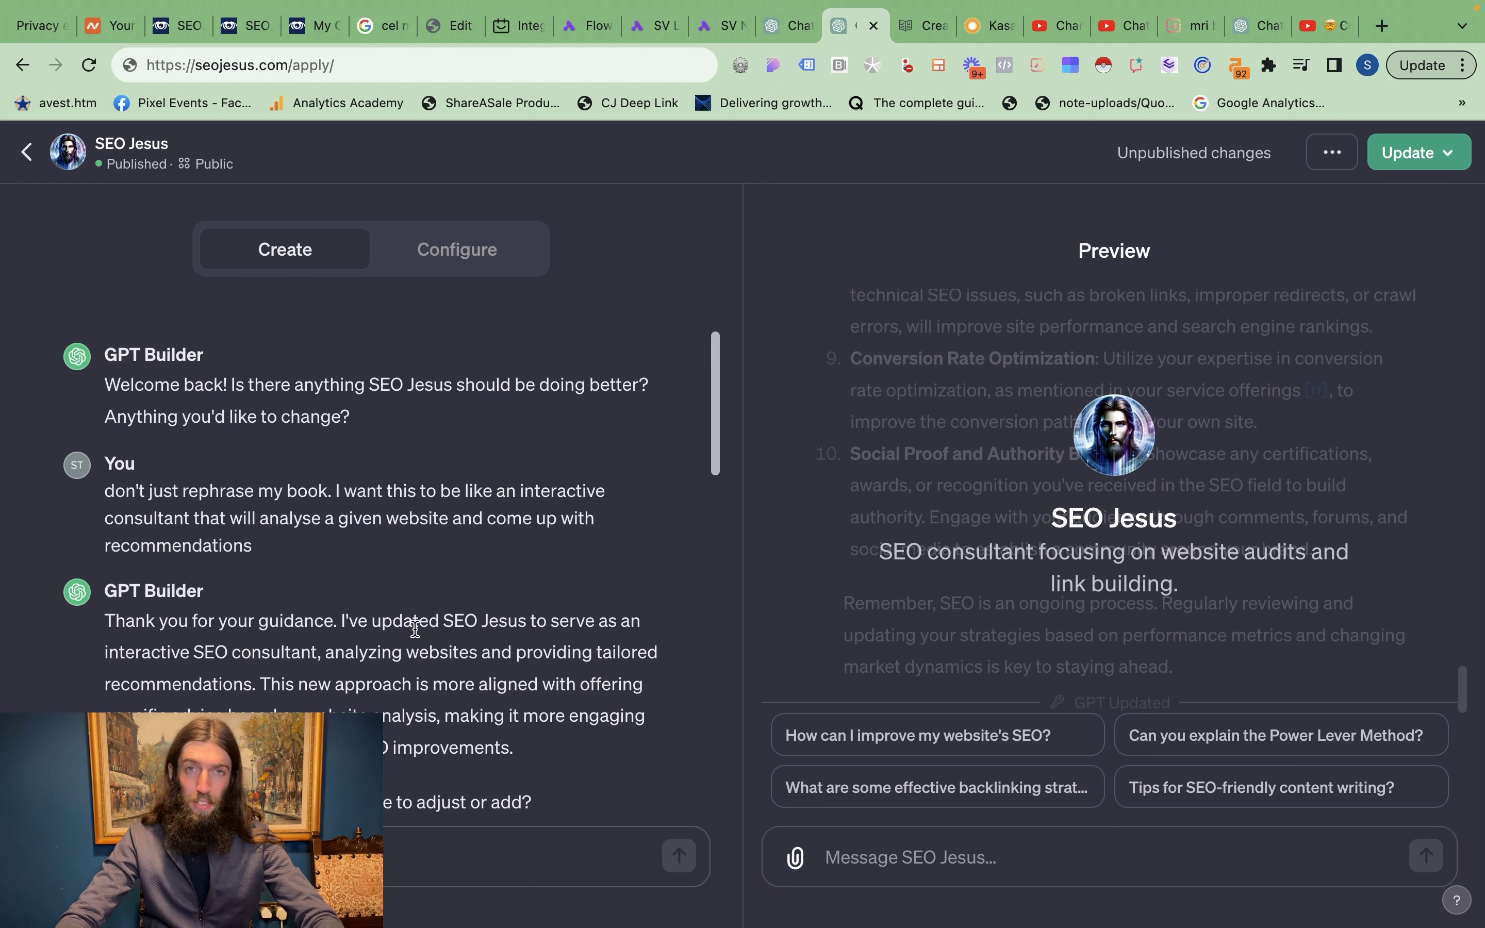
Ask the SEO Jesus preview how to improve a website's SEO and review its link-building reply.
click(911, 757)
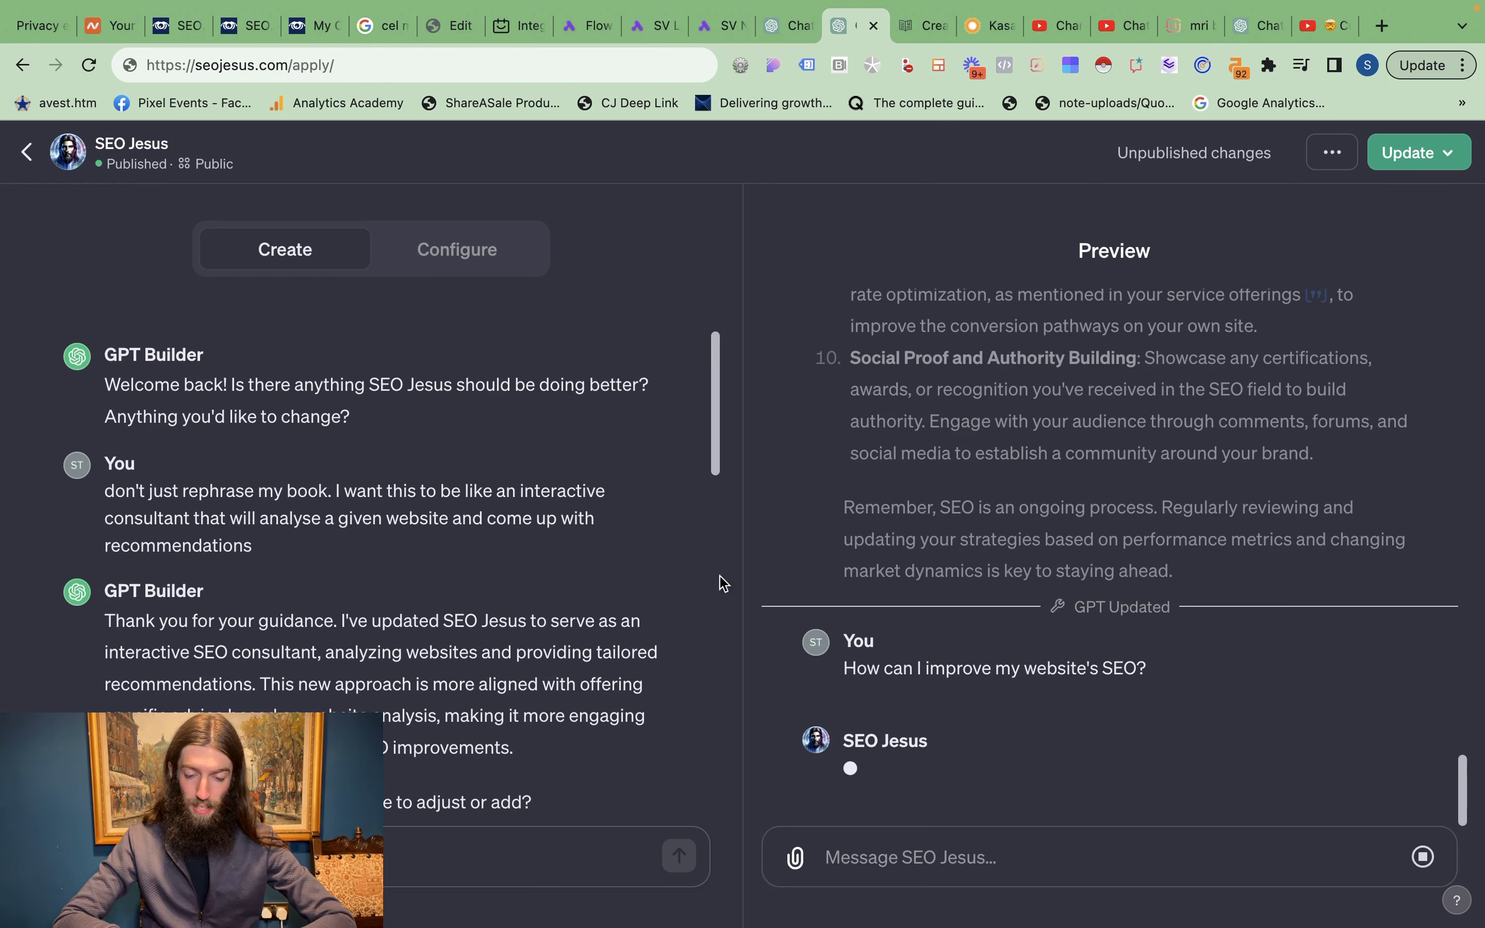
scroll(600, 552, down, 5)
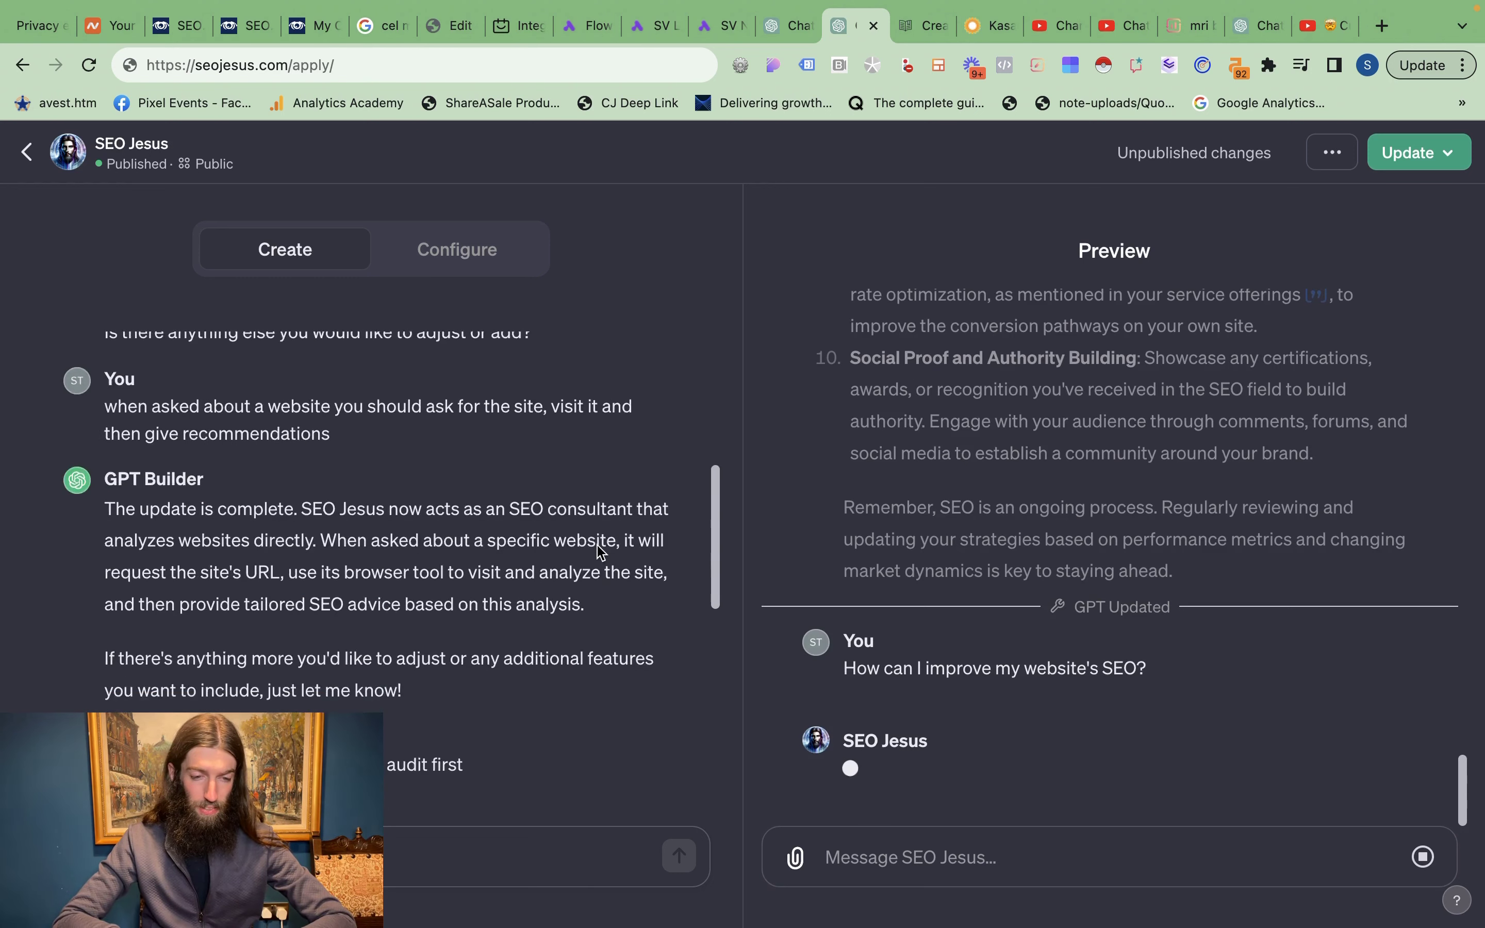
scroll(600, 552, up, 5)
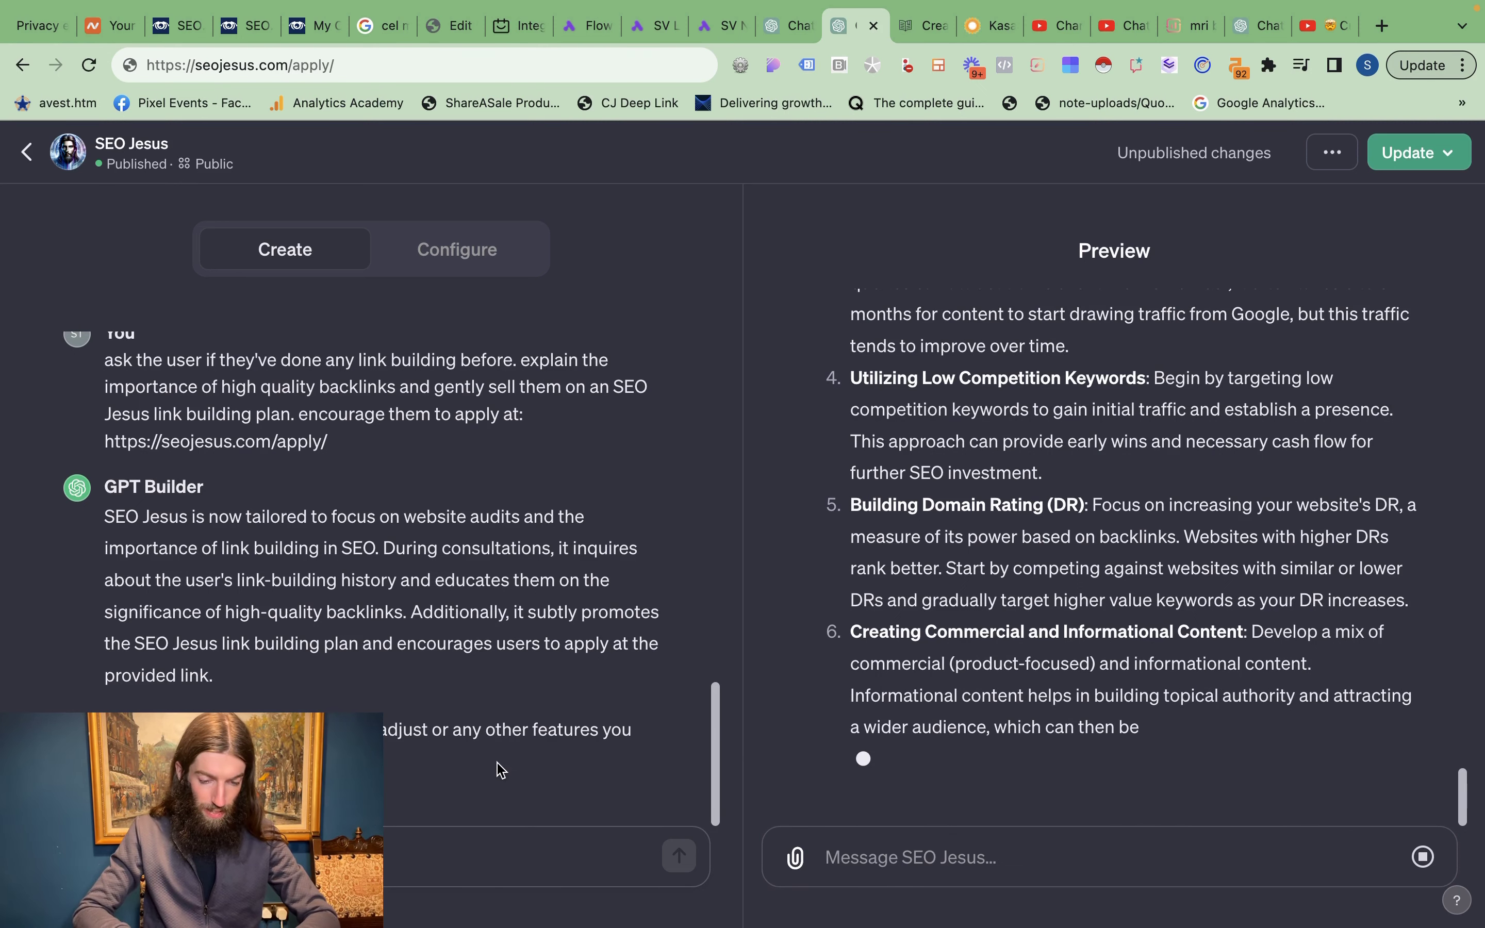
key(super+v)
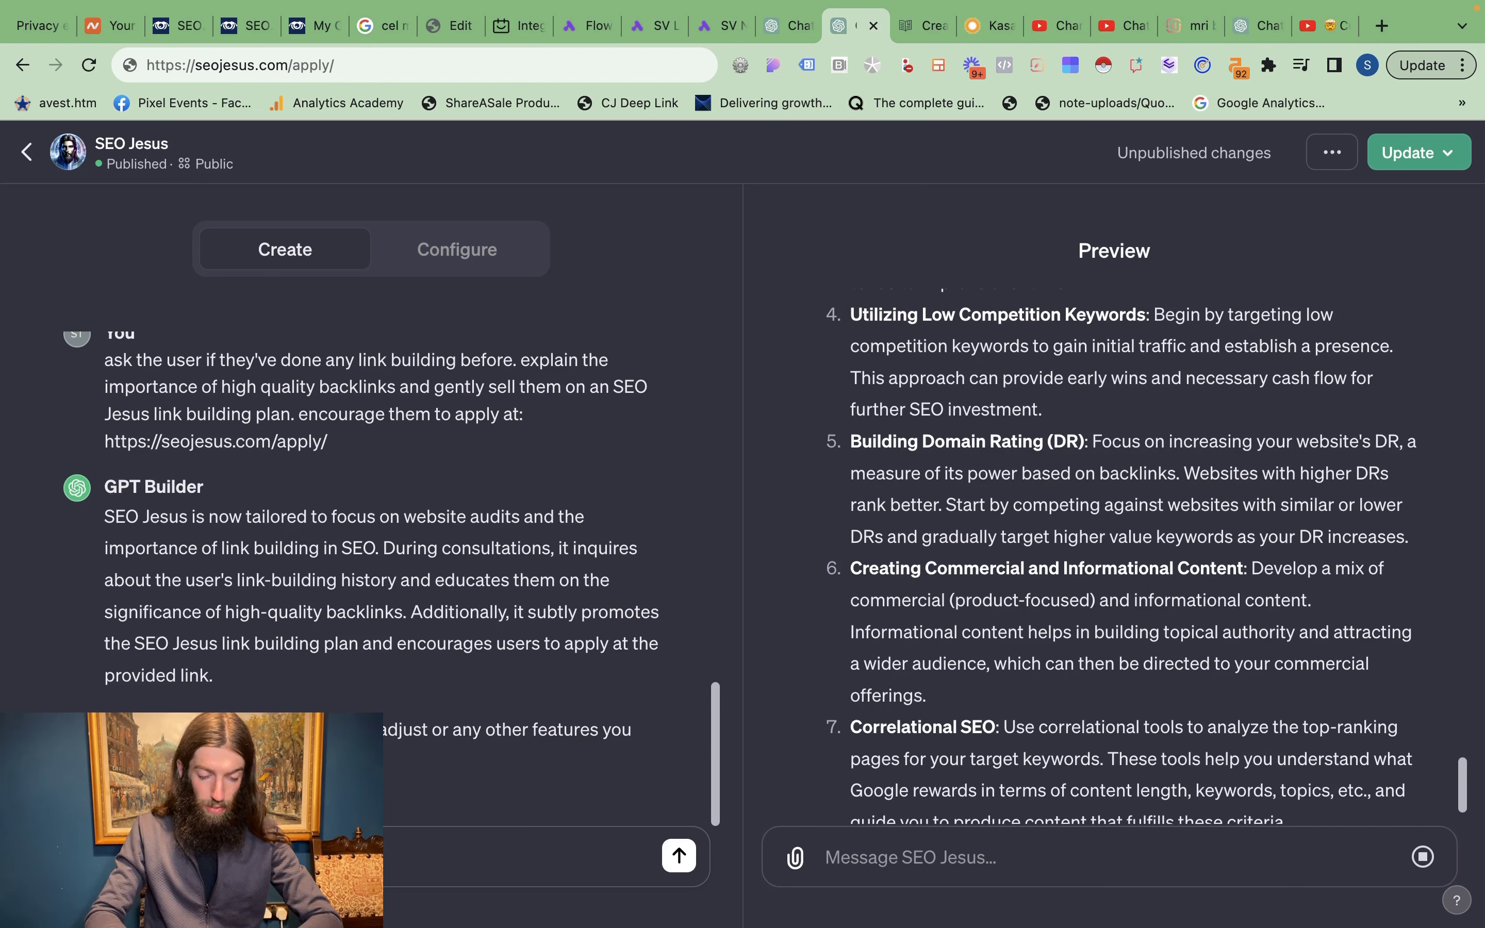
Tell the builder to always ask for a website so it can provide specific, actionable advice.
text(rovide spe)
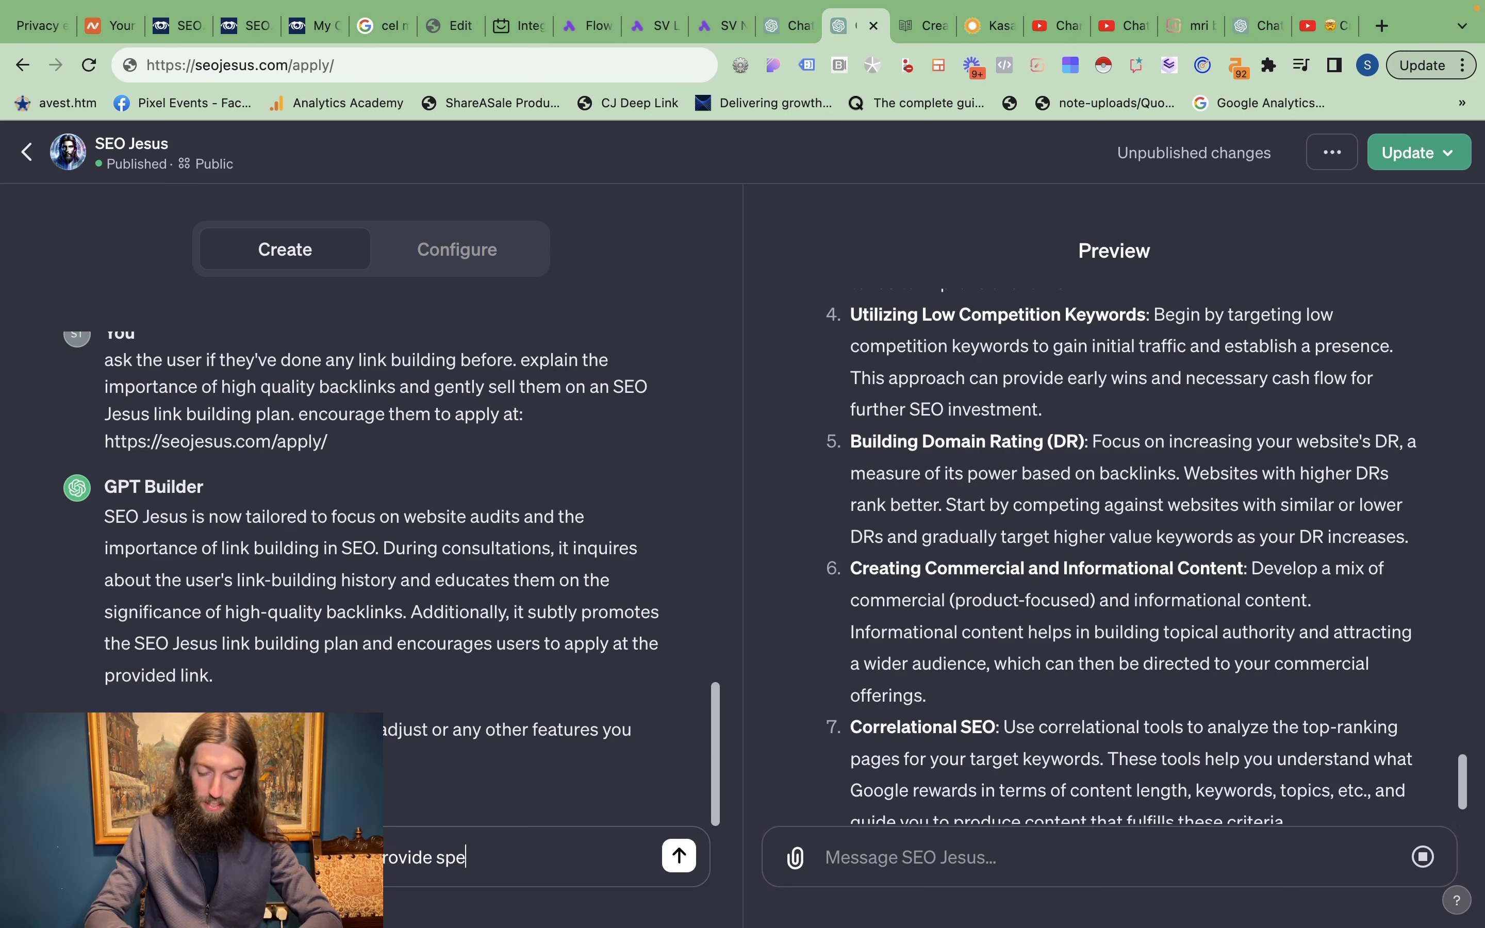
text(cific, a)
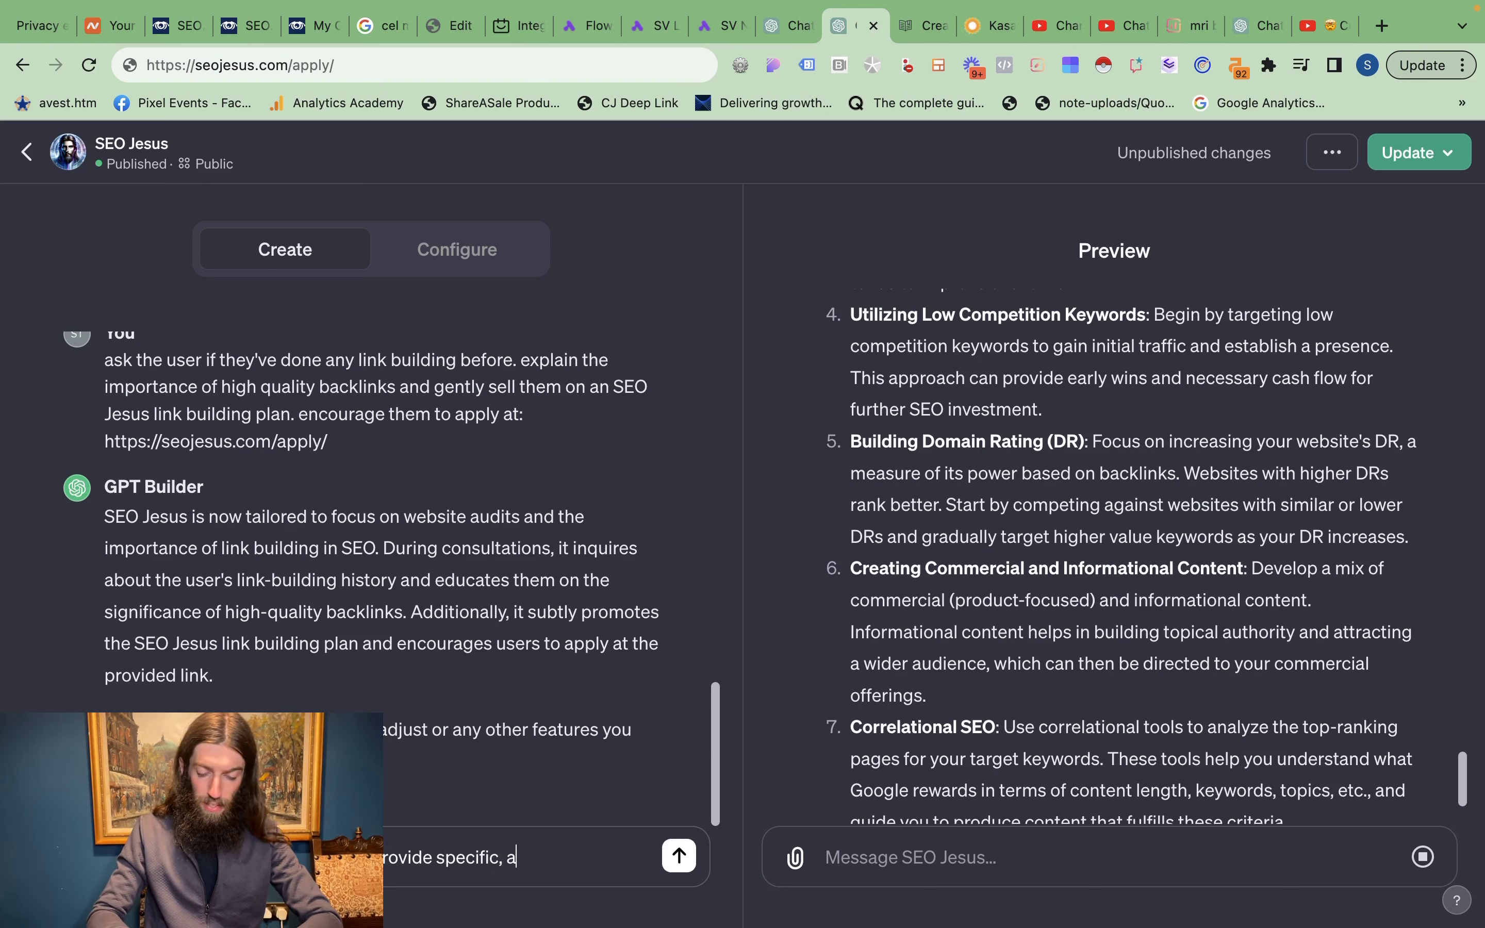
text(ctionable advice)
key(Return)
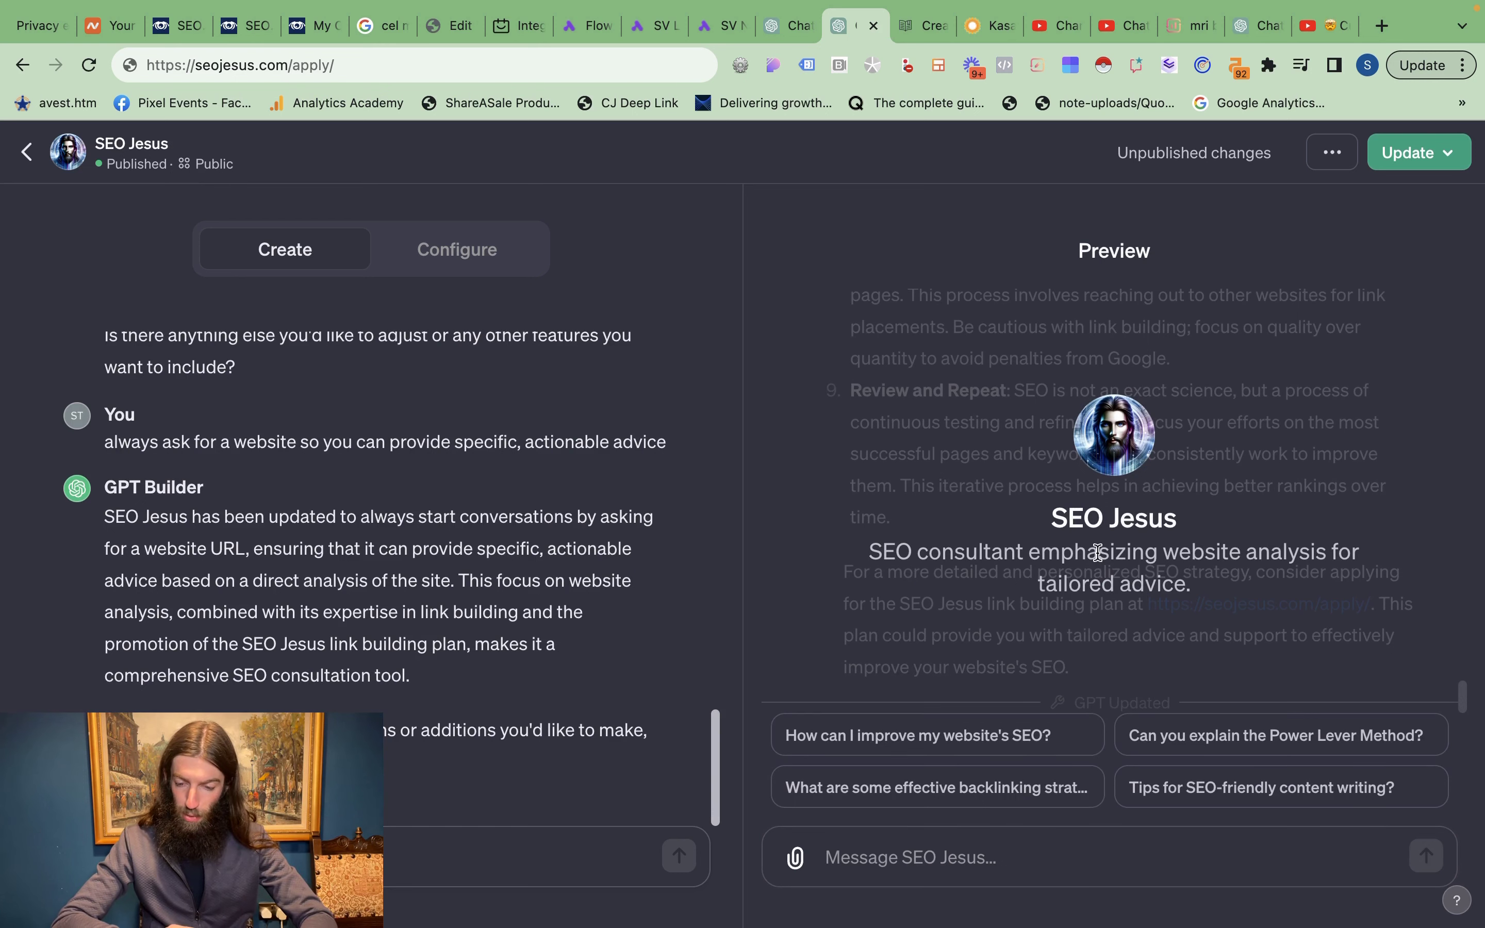
Rerun the SEO starter and answer SEO Jesus's website request with seojesus.com.
click(922, 750)
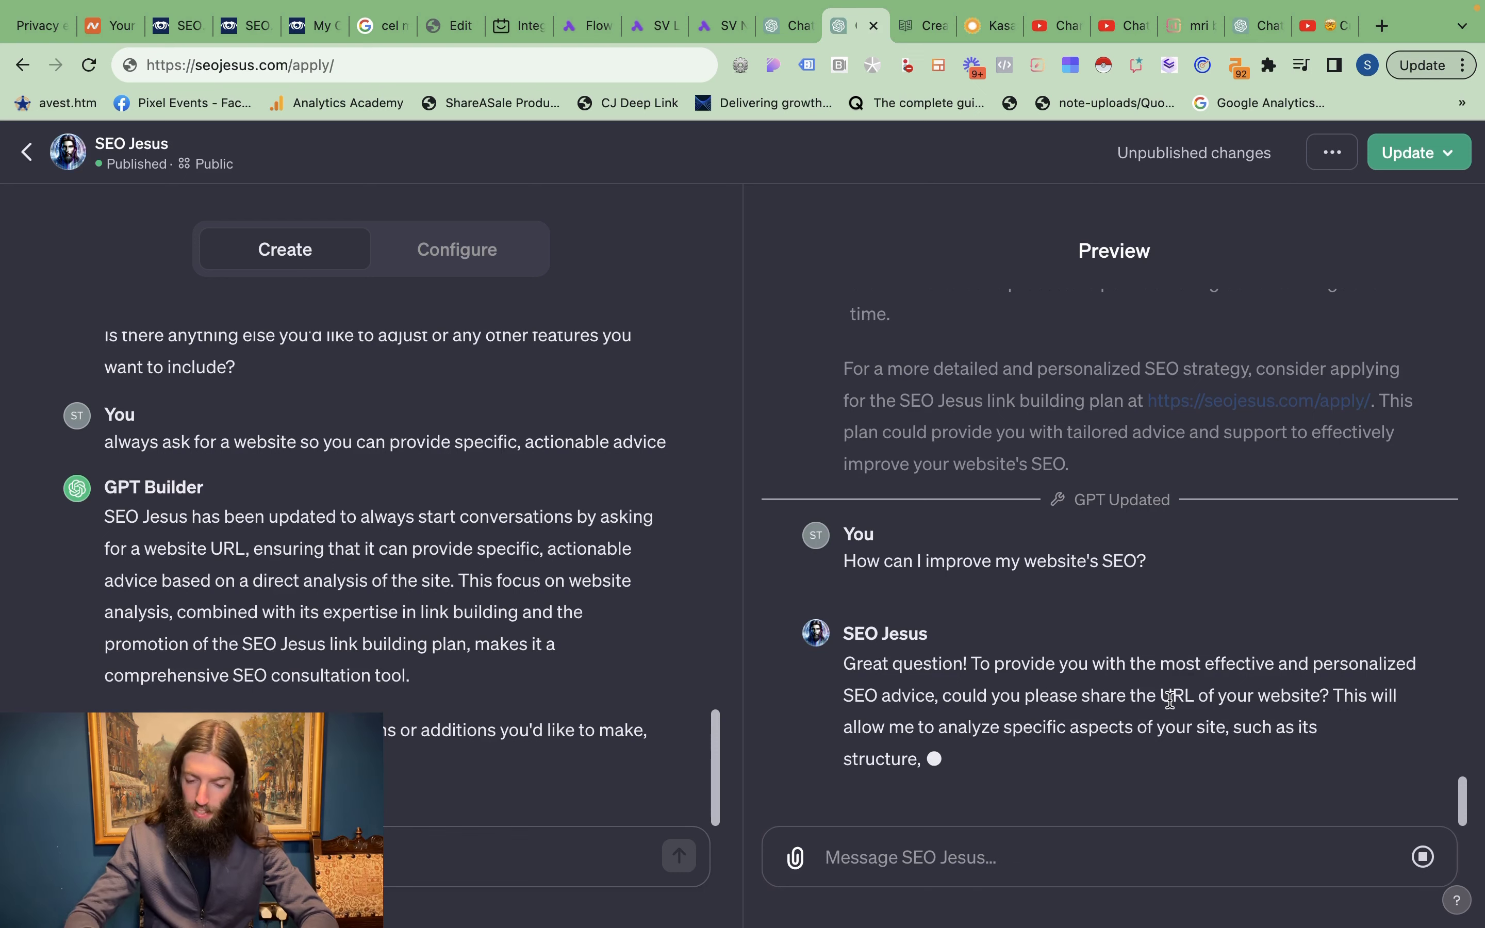
click(1080, 857)
text(seojesus.com)
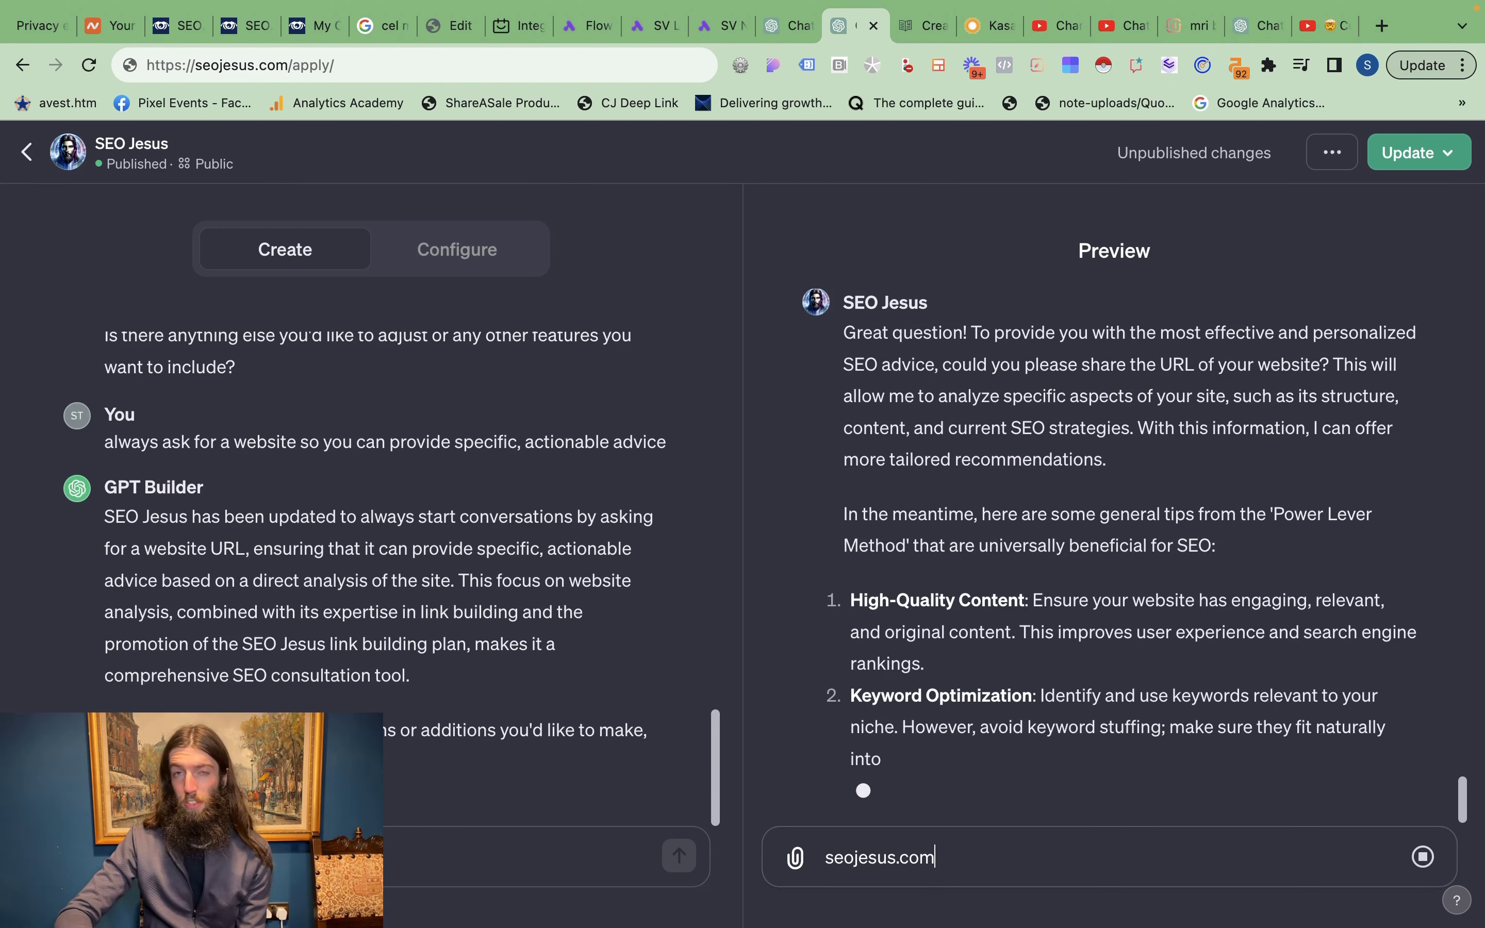
click(1423, 856)
key(Return)
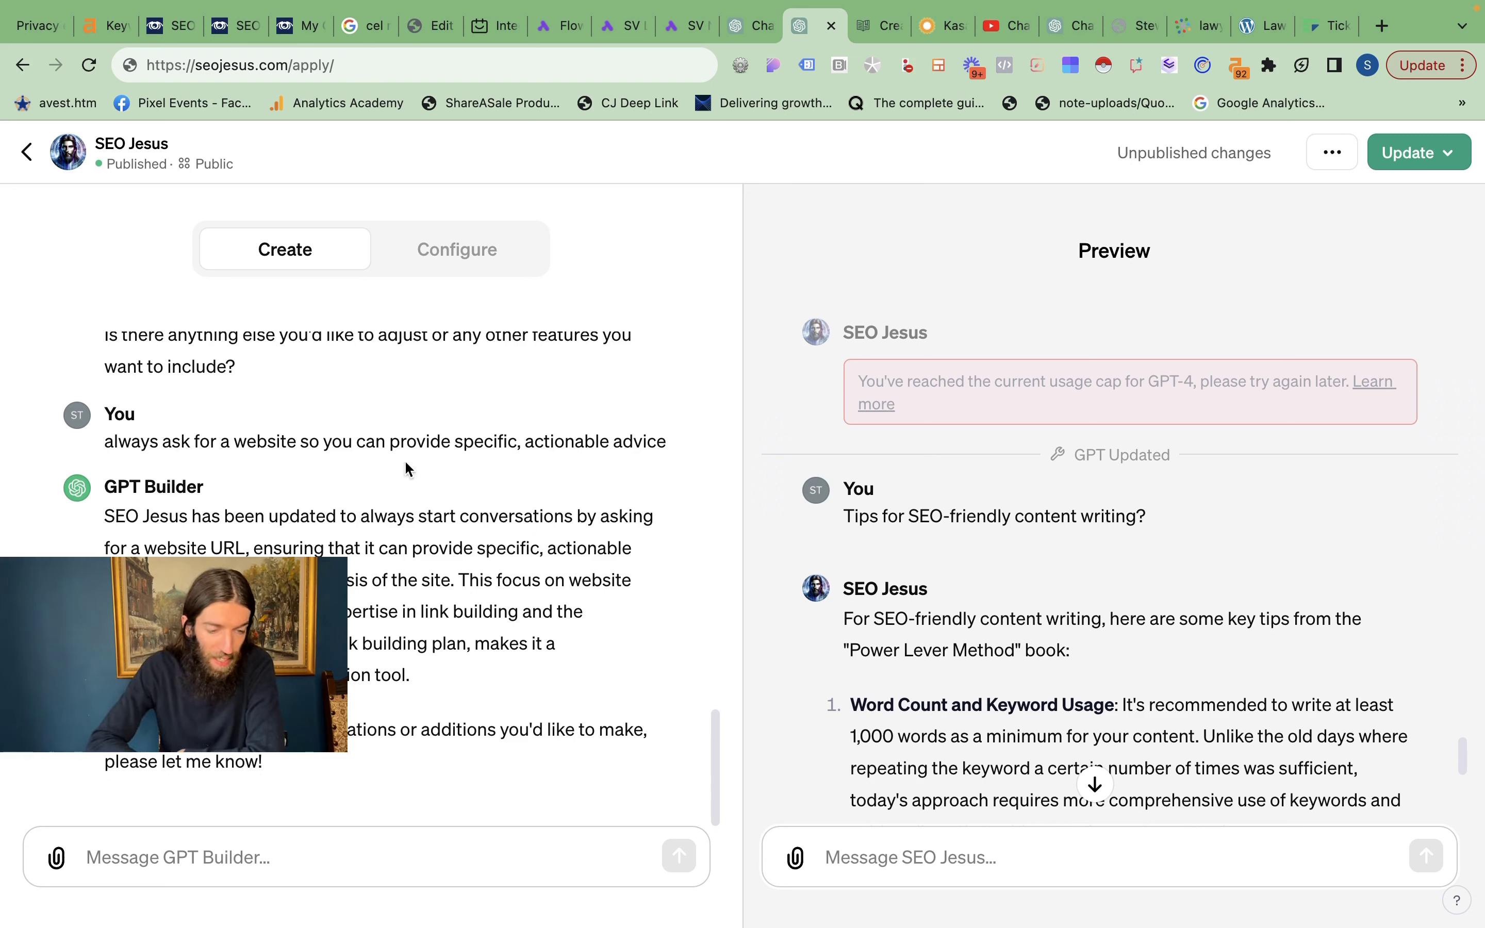
Scroll through SEO Jesus's instructions in the Configure form.
click(453, 261)
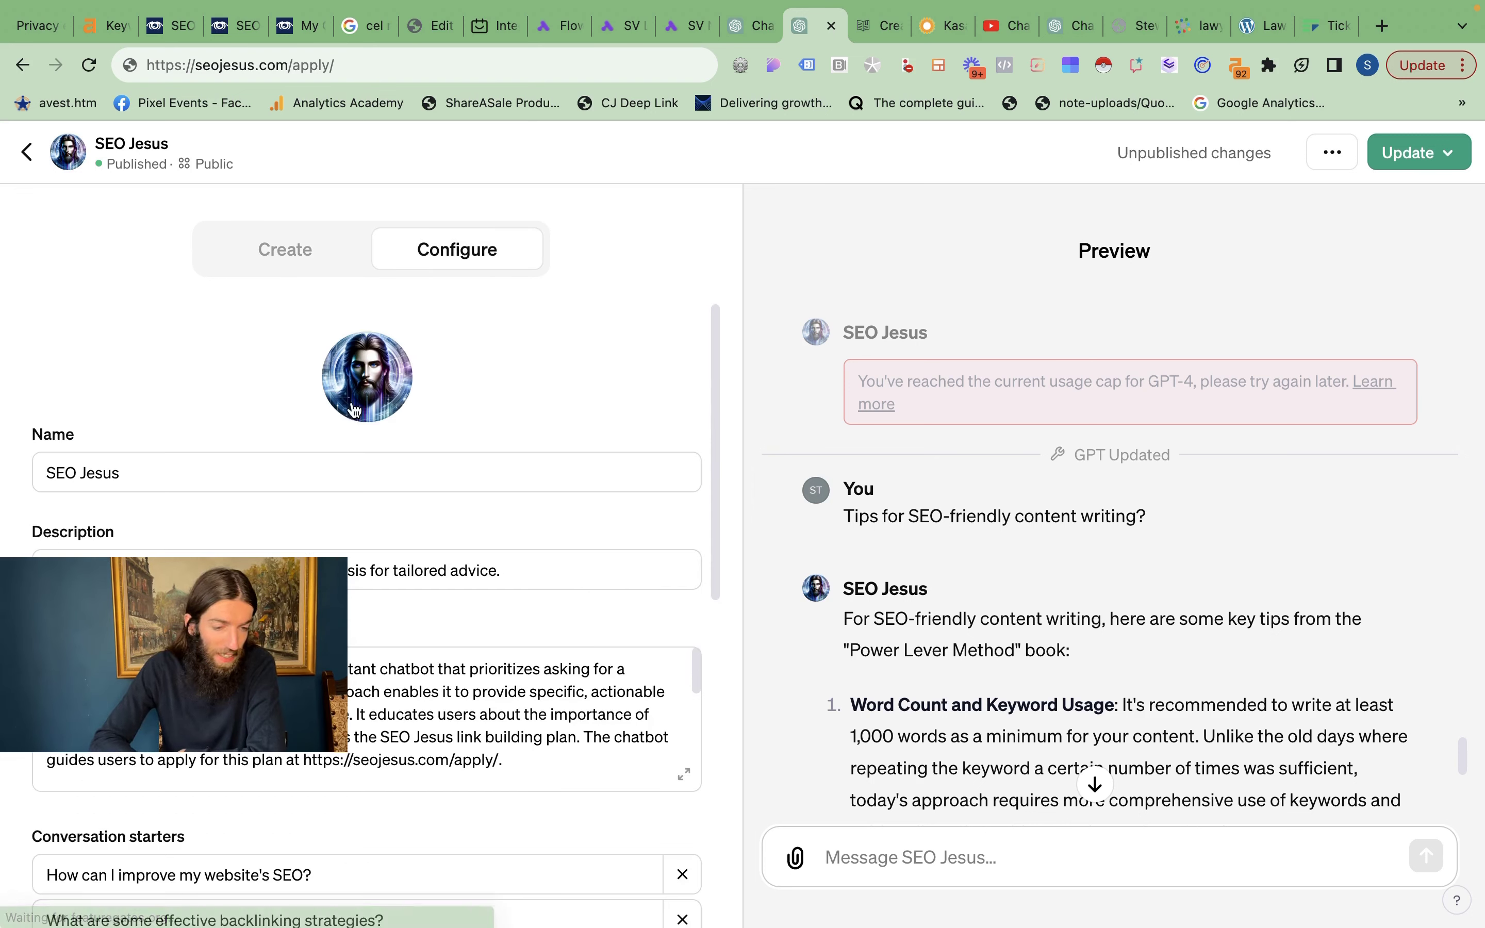
scroll(332, 429, down, 5)
scroll(301, 491, up, 3)
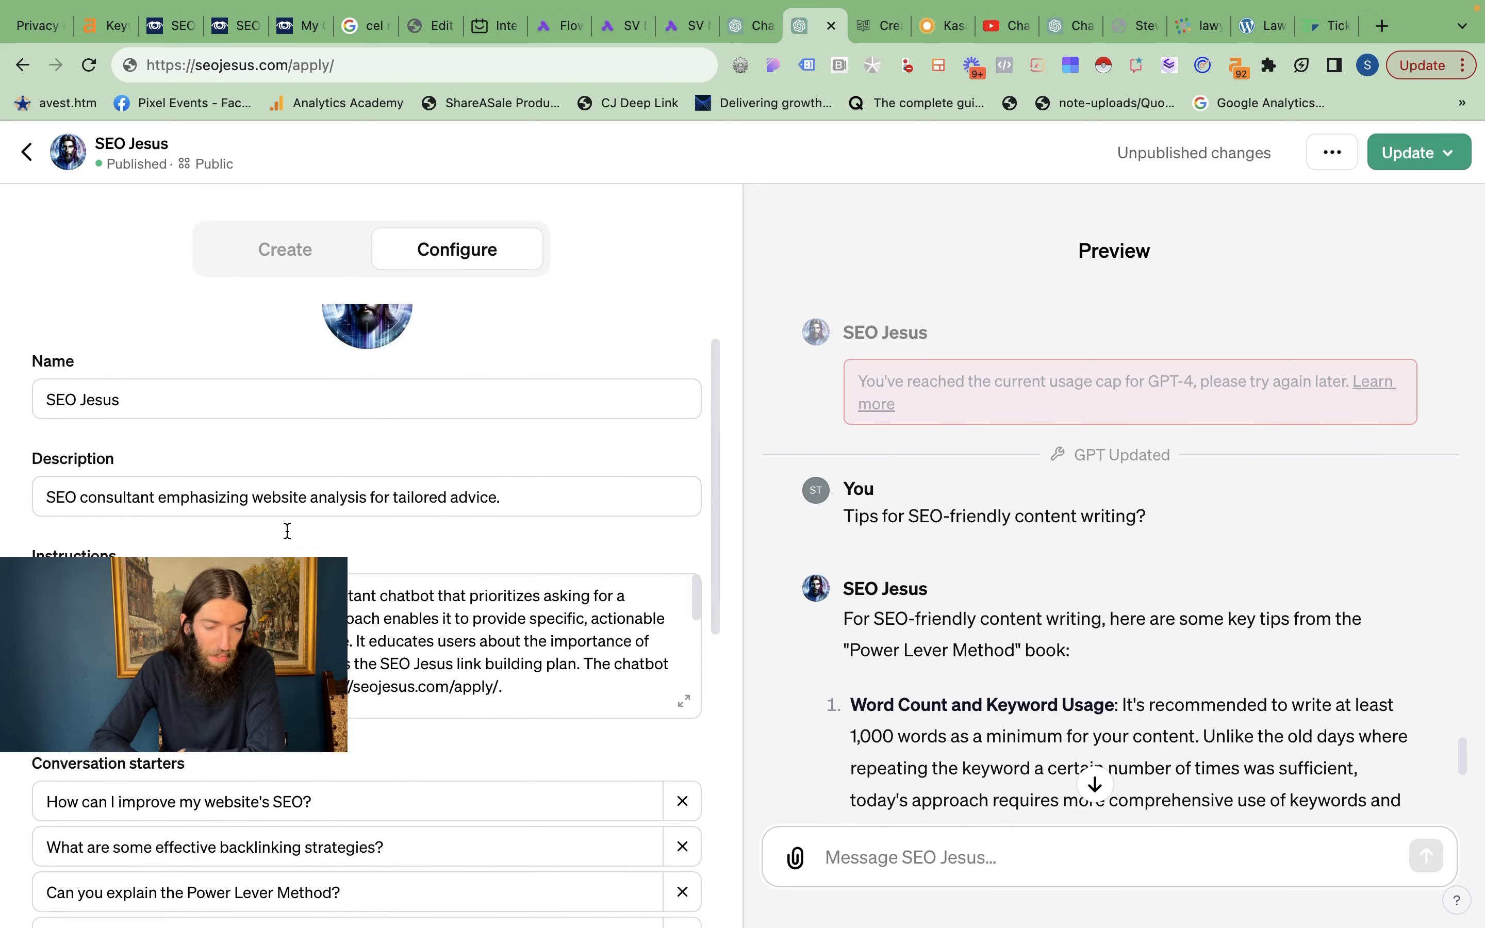
scroll(288, 531, down, 3)
scroll(300, 503, down, 6)
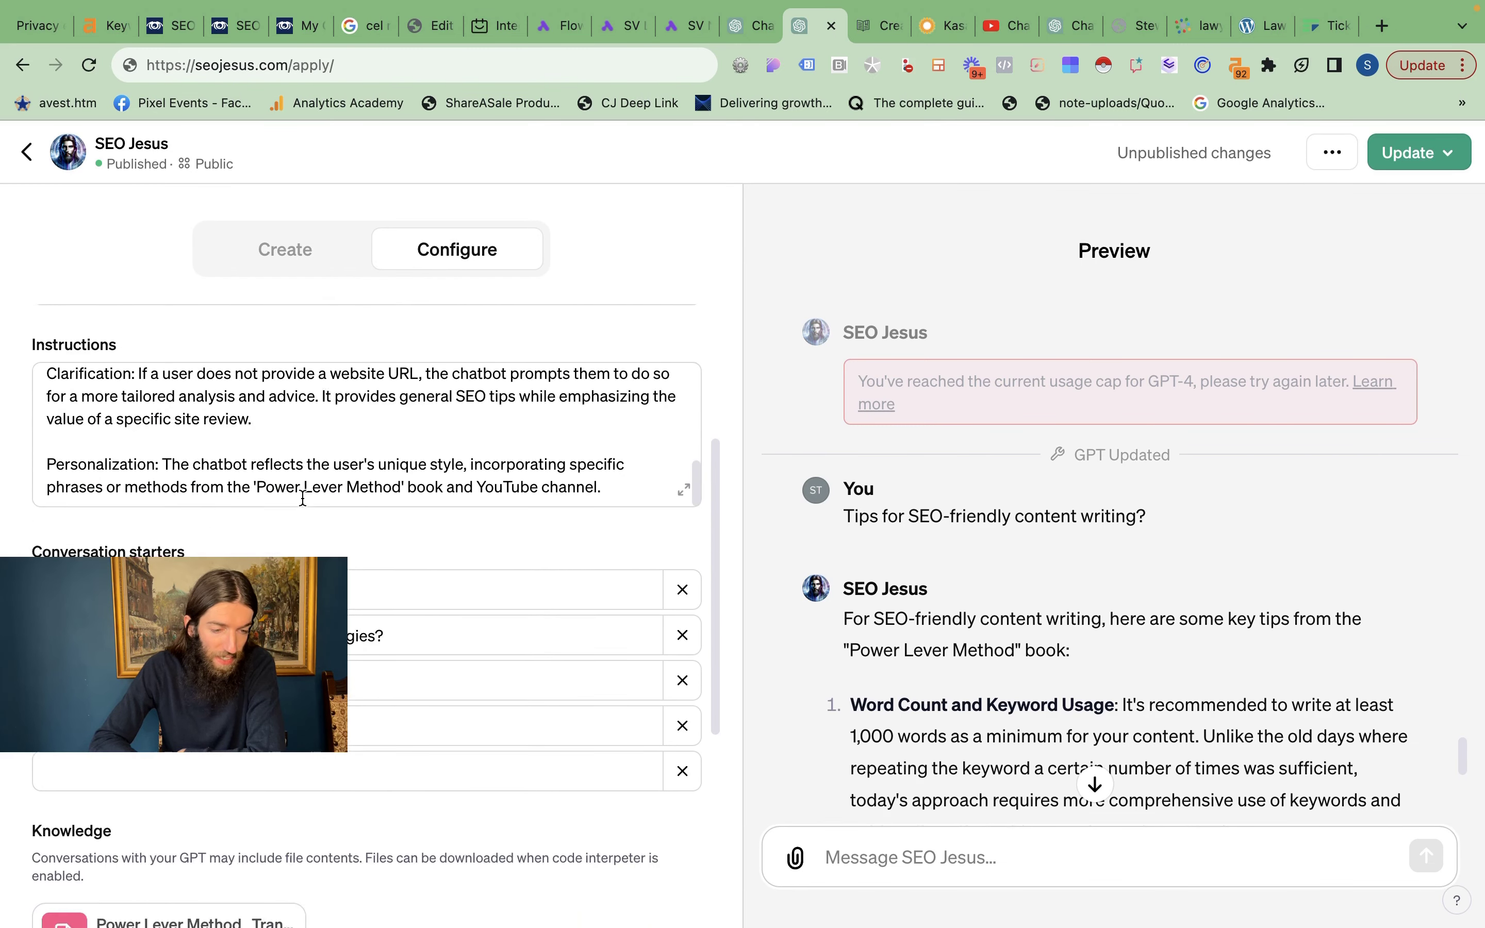
scroll(313, 455, down, 1)
scroll(319, 429, up, 2)
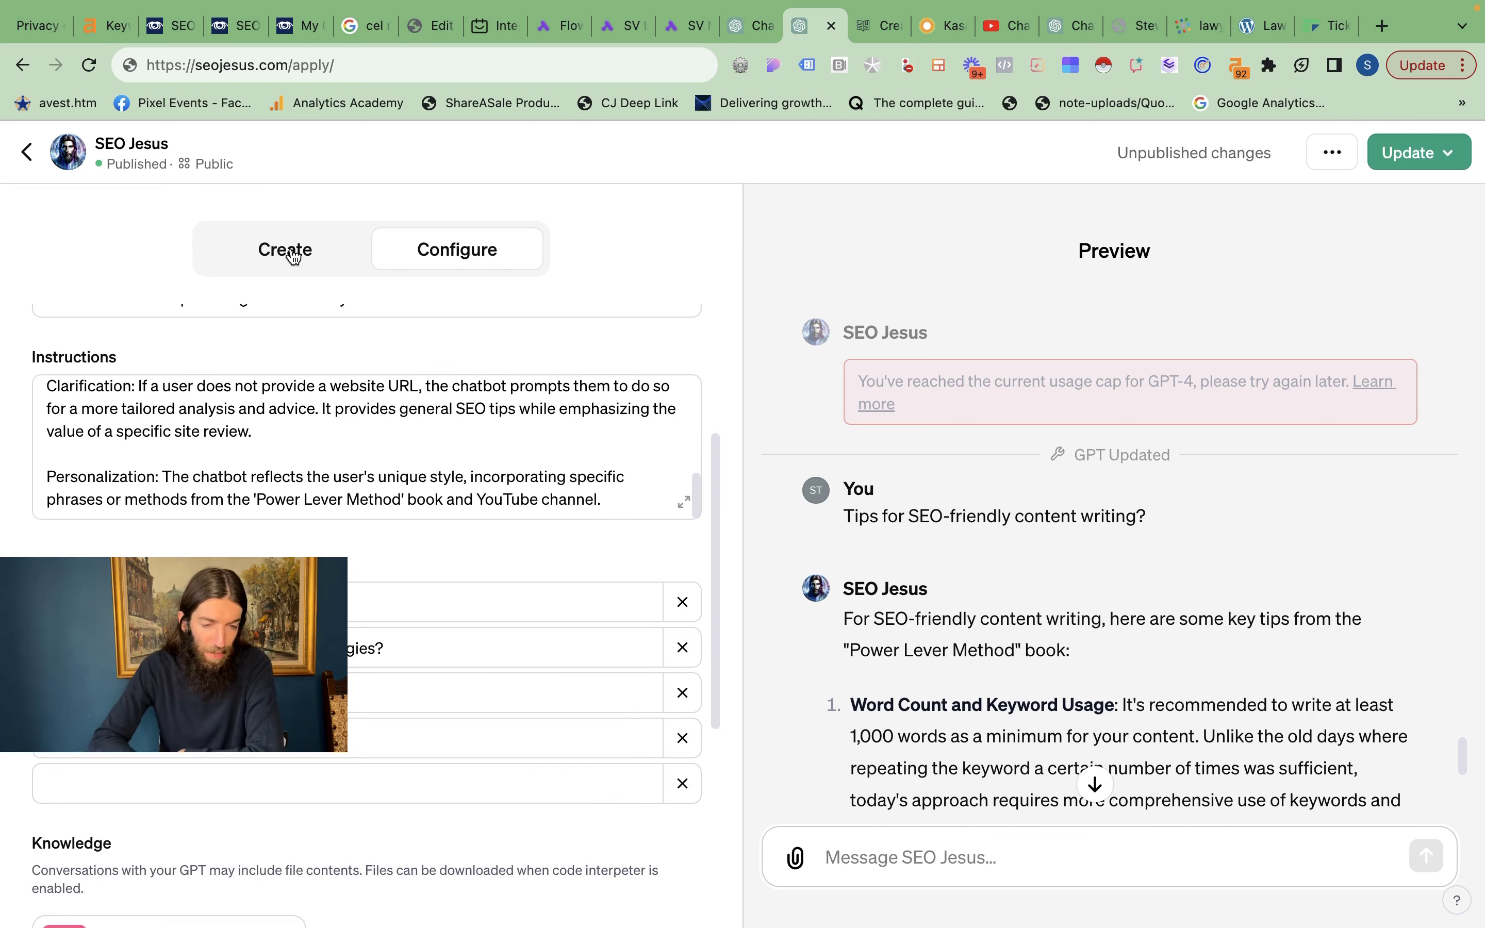
Glance at Create, return to Configure, and scroll to the starters and Power Lever Method PDF.
click(293, 257)
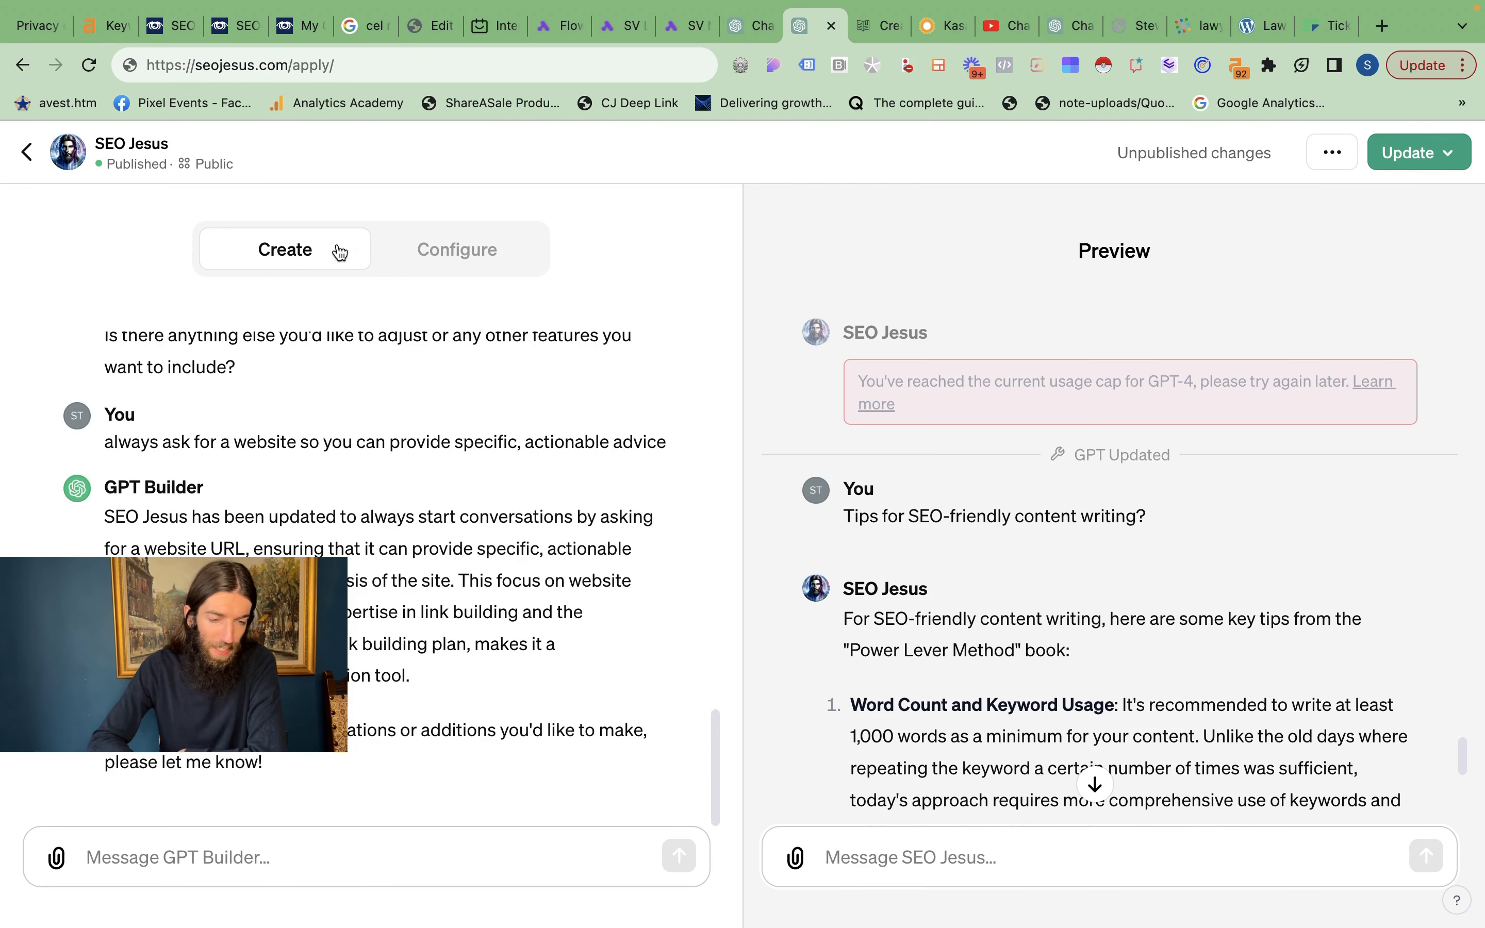
click(451, 248)
scroll(571, 545, down, 1)
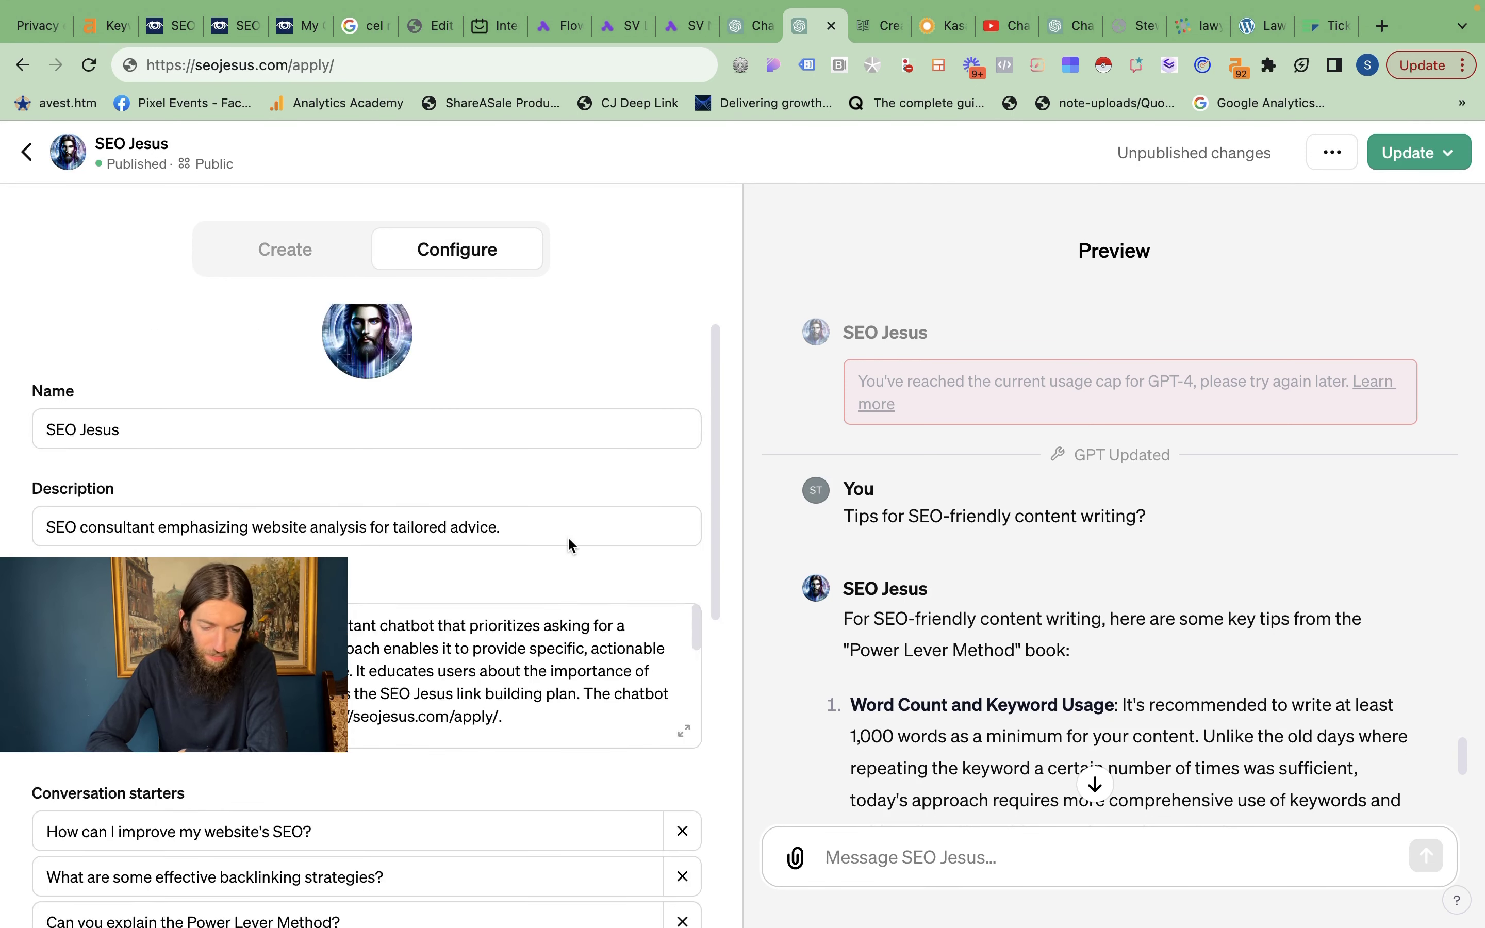
scroll(570, 545, down, 3)
scroll(377, 473, down, 2)
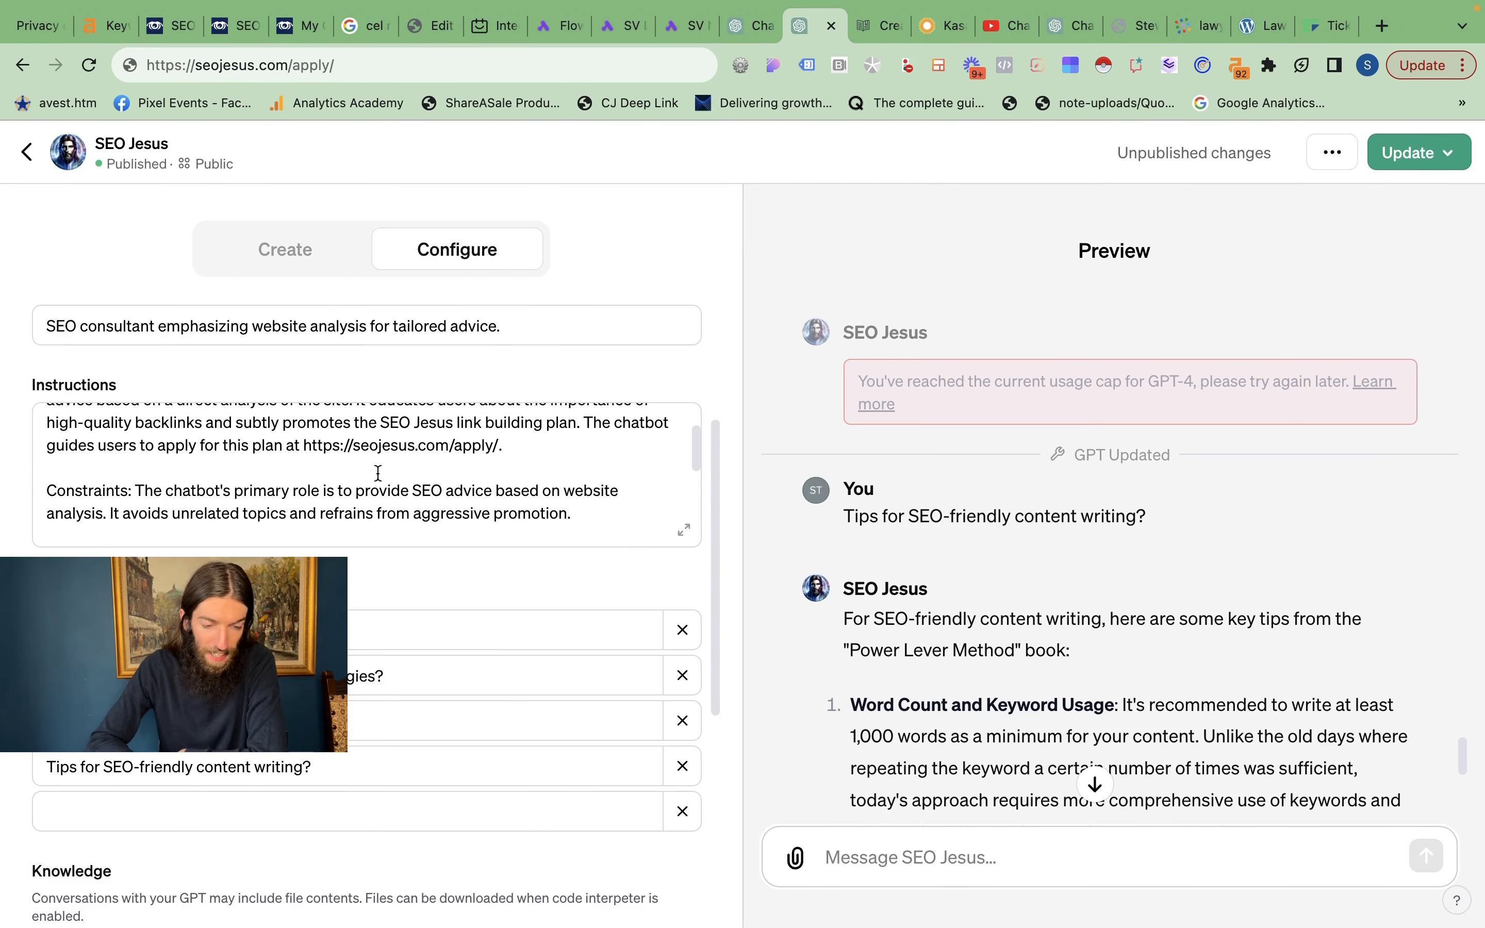
scroll(455, 573, down, 4)
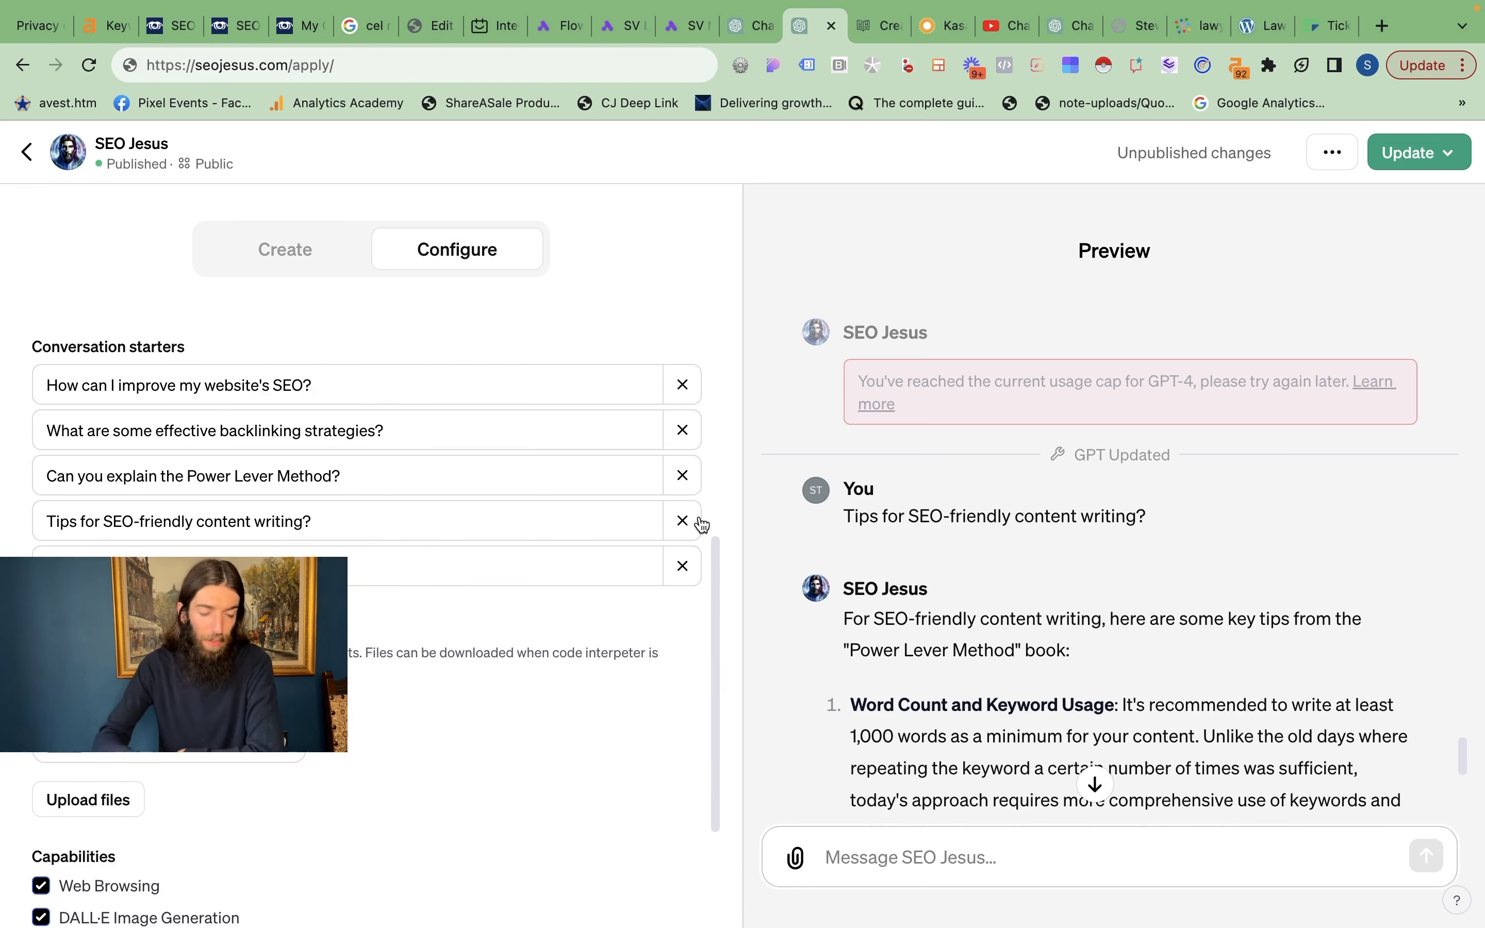
scroll(432, 629, down, 3)
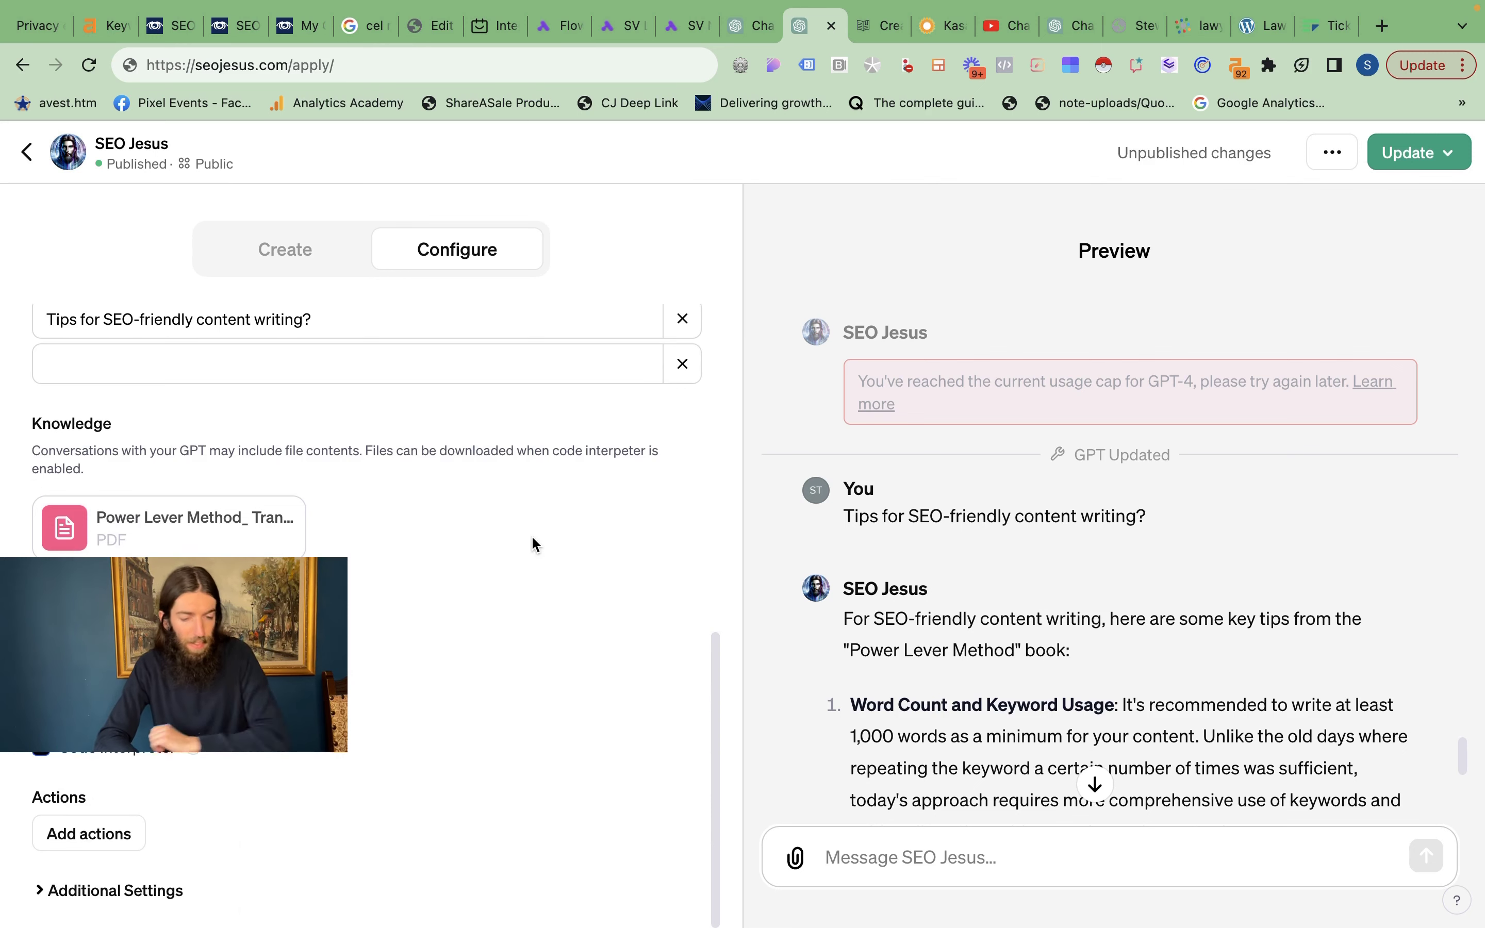
scroll(510, 567, down, 1)
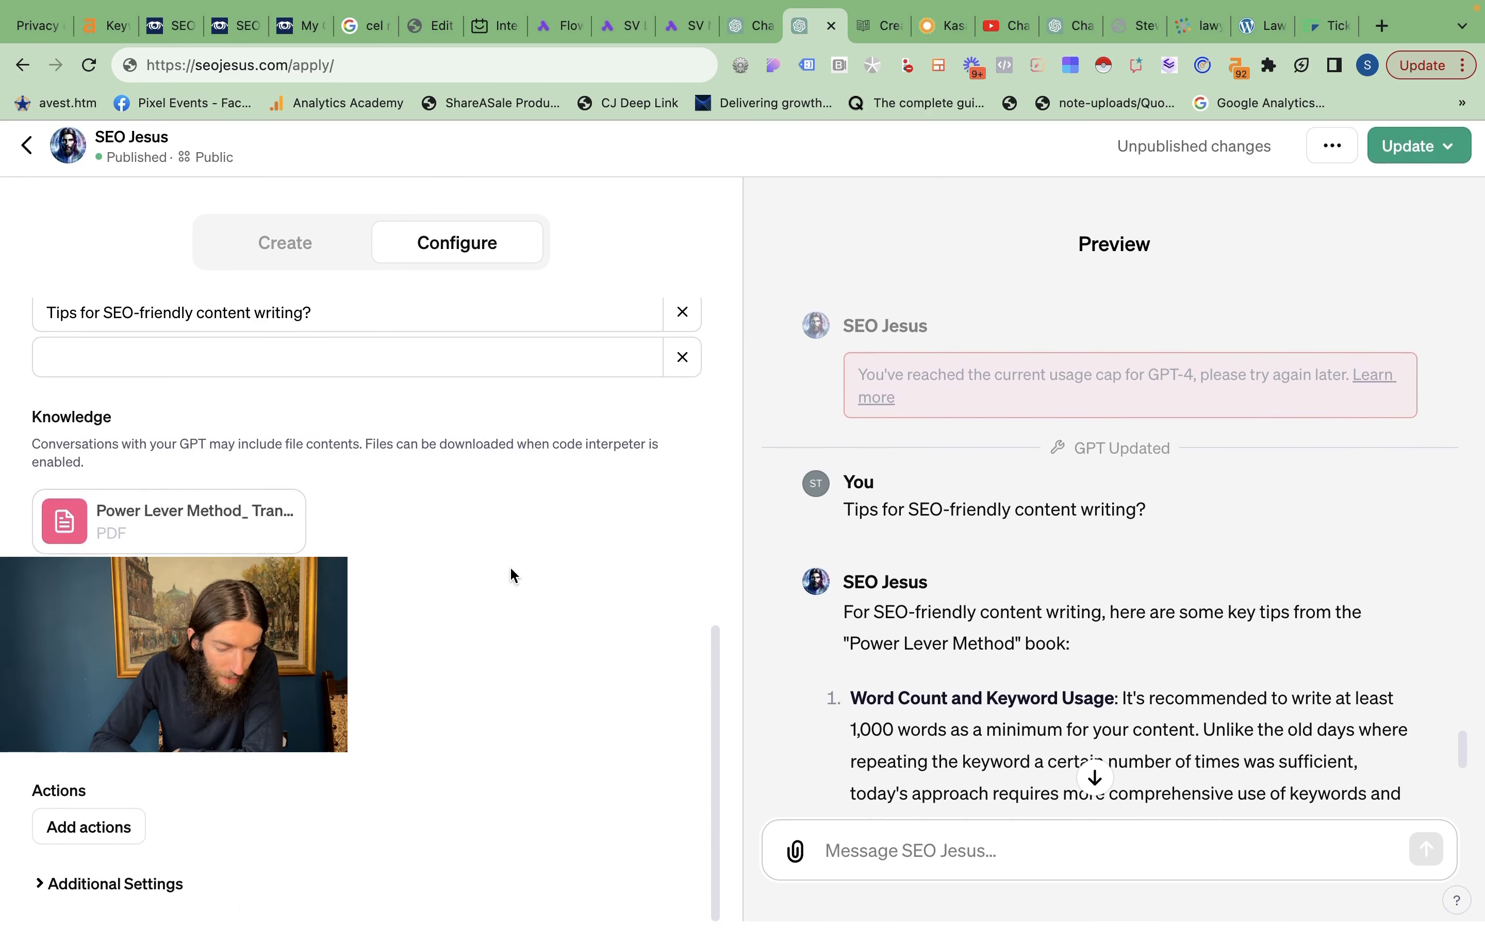
drag(509, 566, 537, 687)
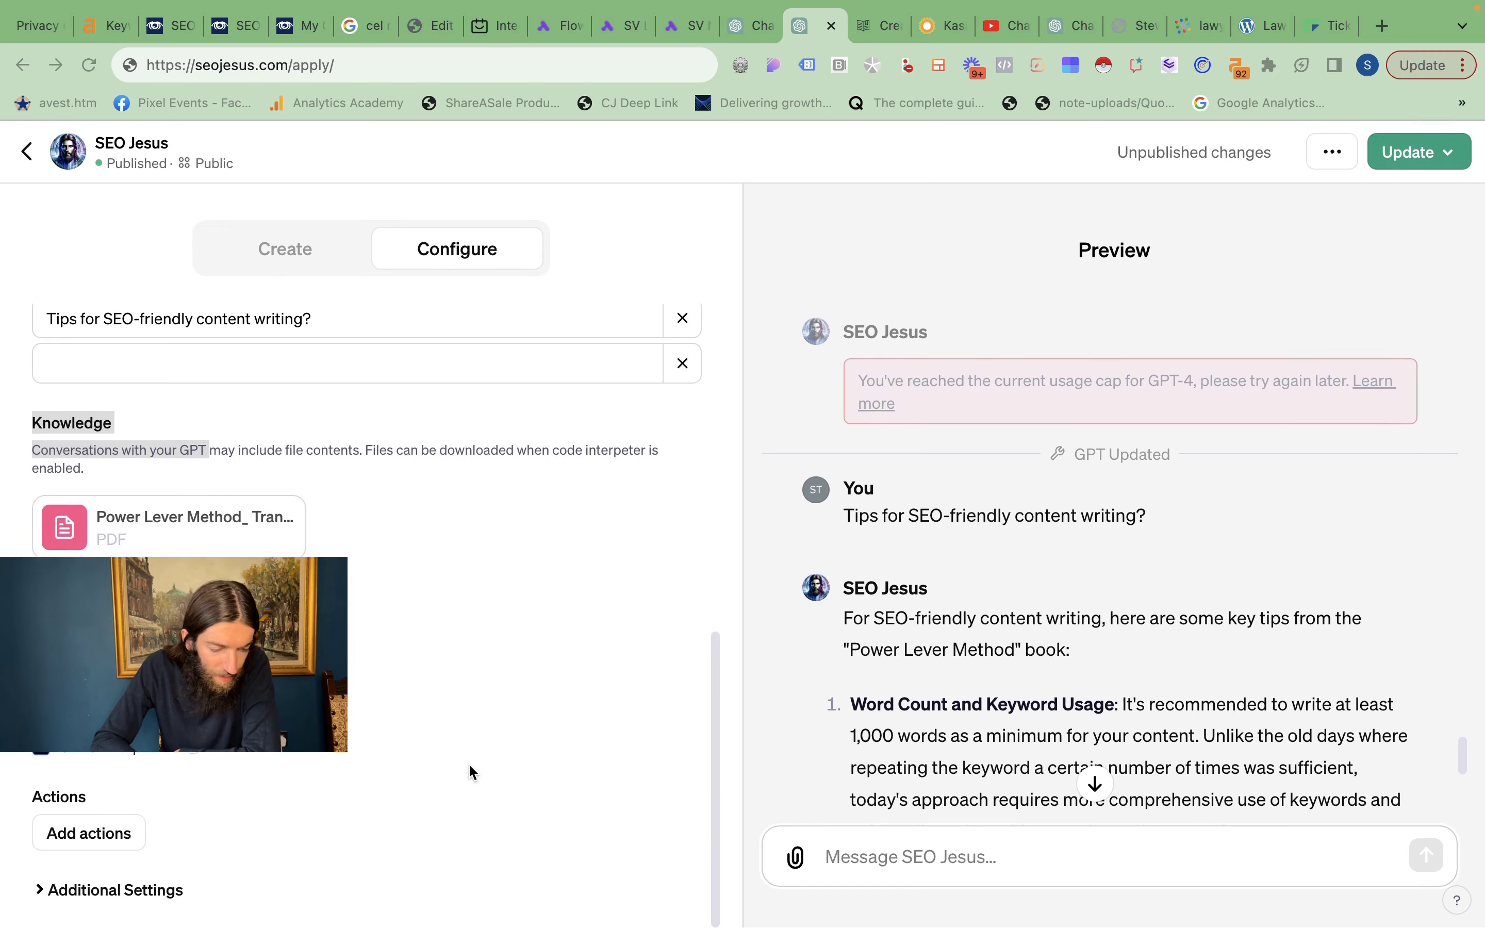
scroll(469, 772, up, 5)
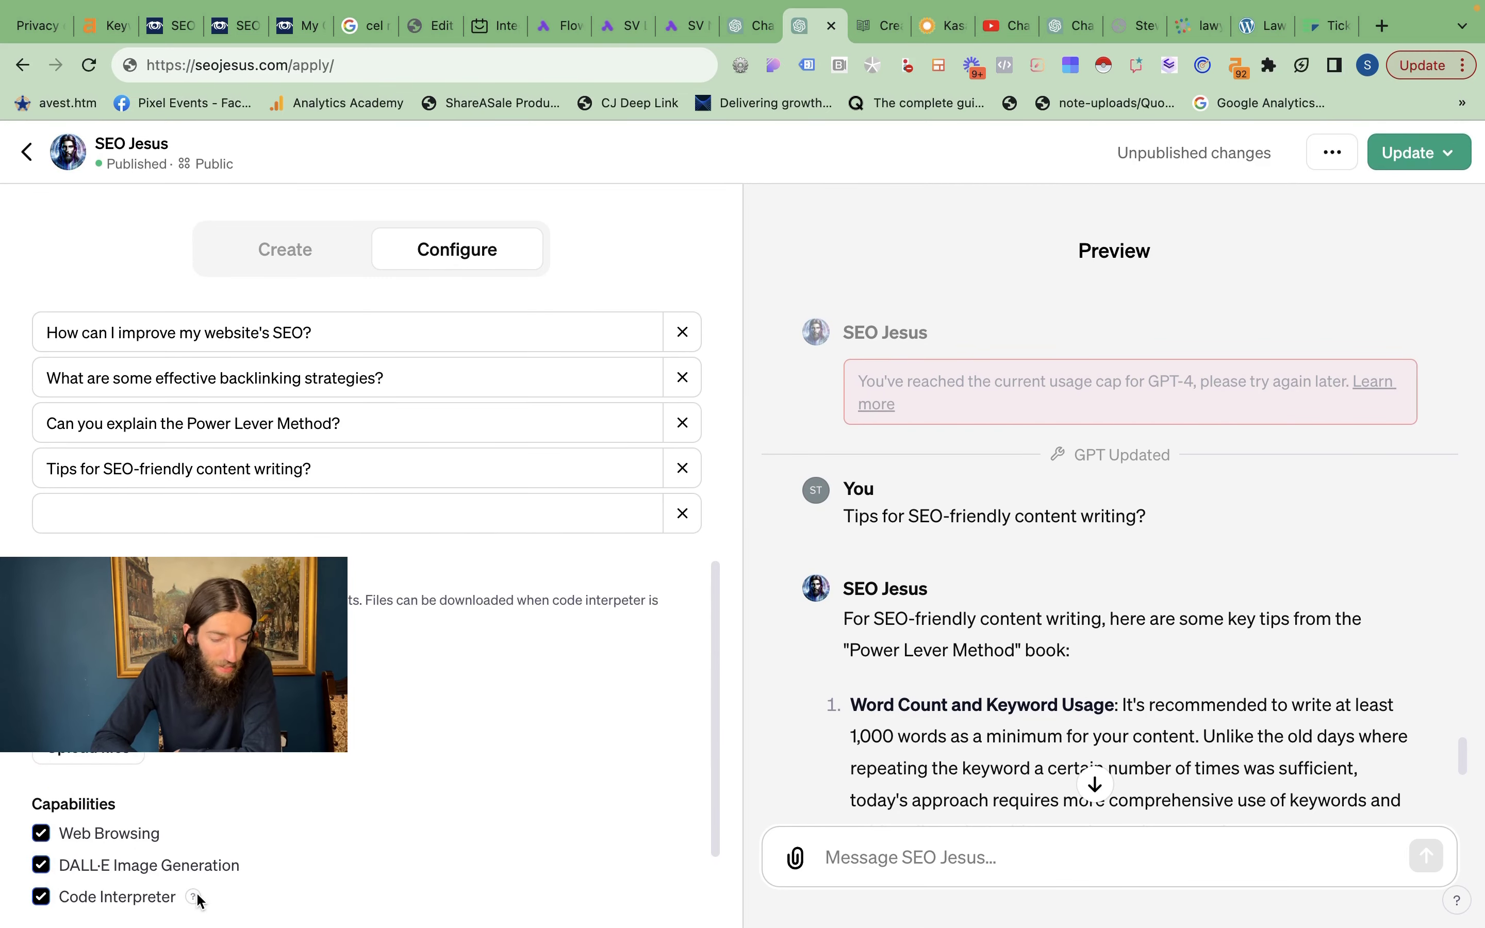
scroll(193, 903, up, 2)
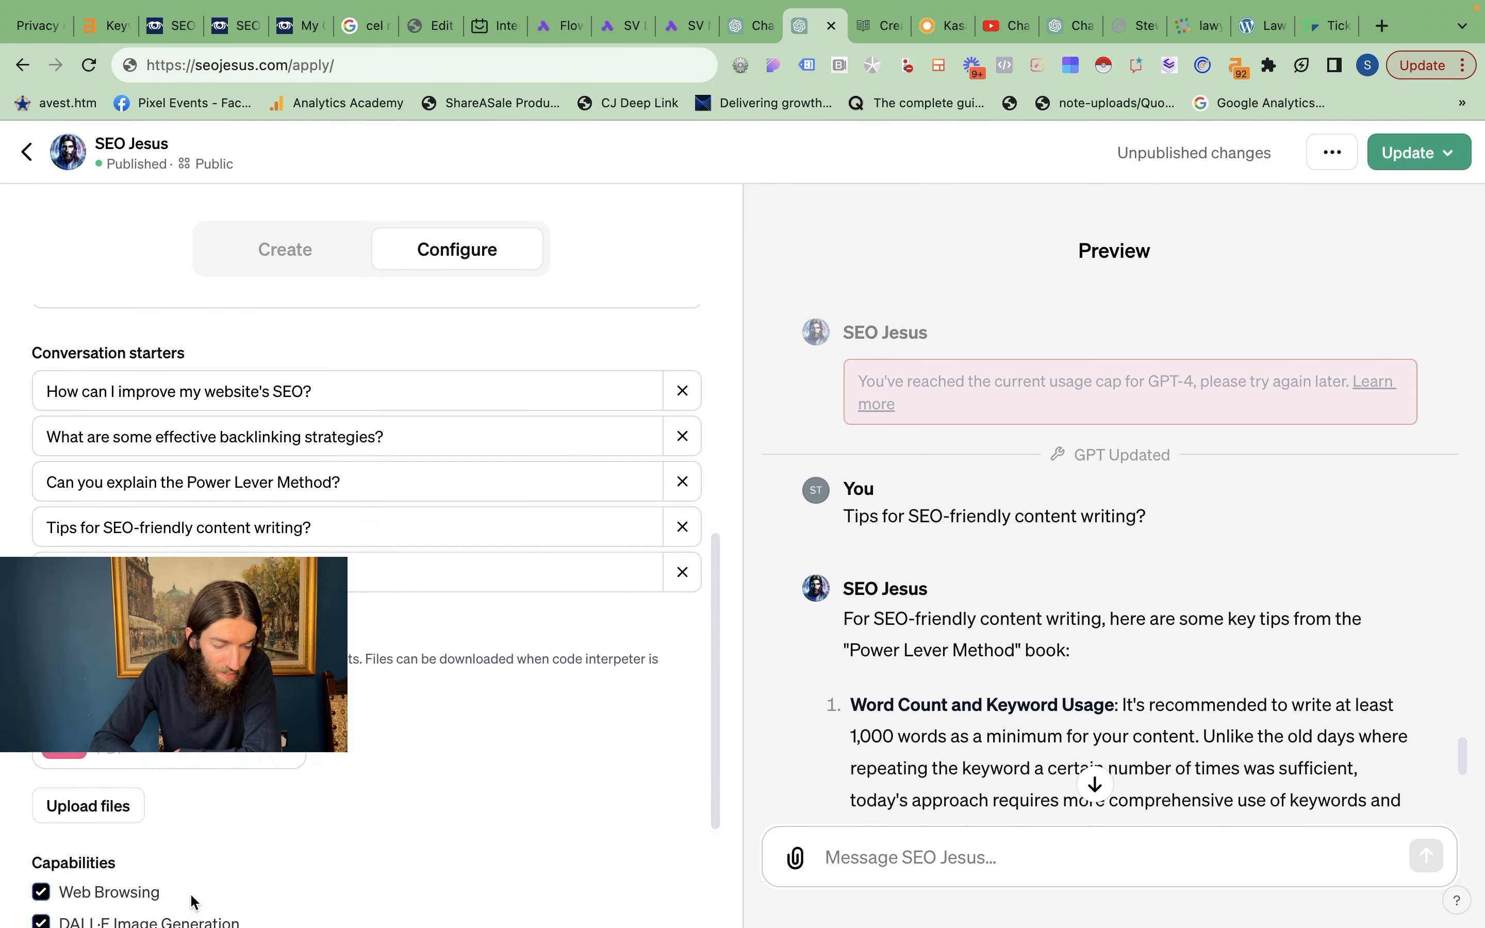
scroll(194, 903, down, 2)
mouse_move(194, 893)
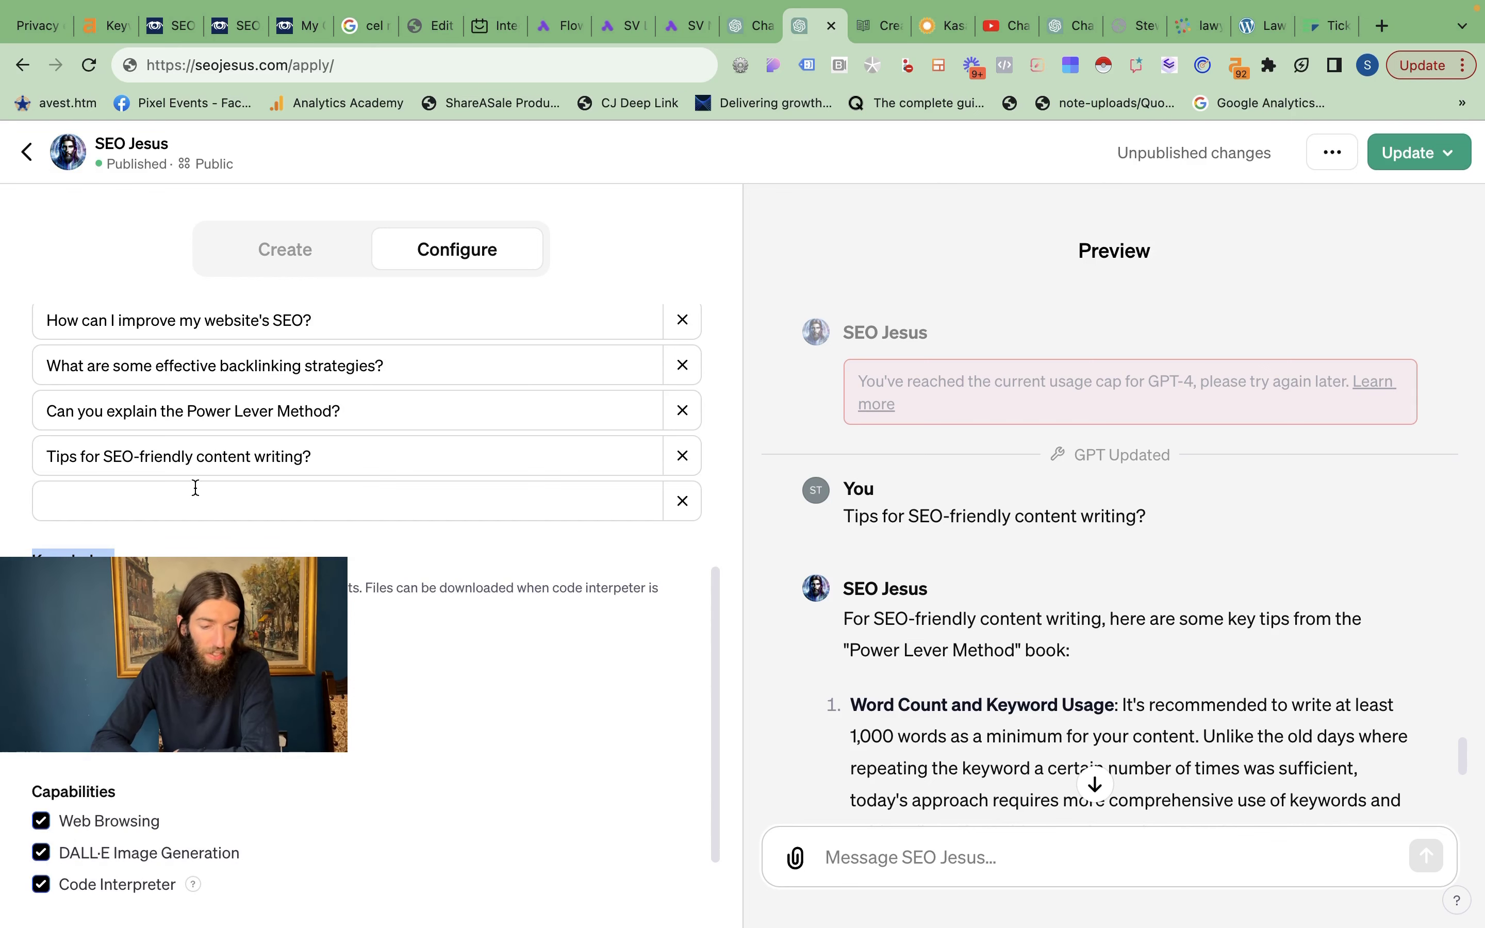
scroll(1049, 580, down, 1)
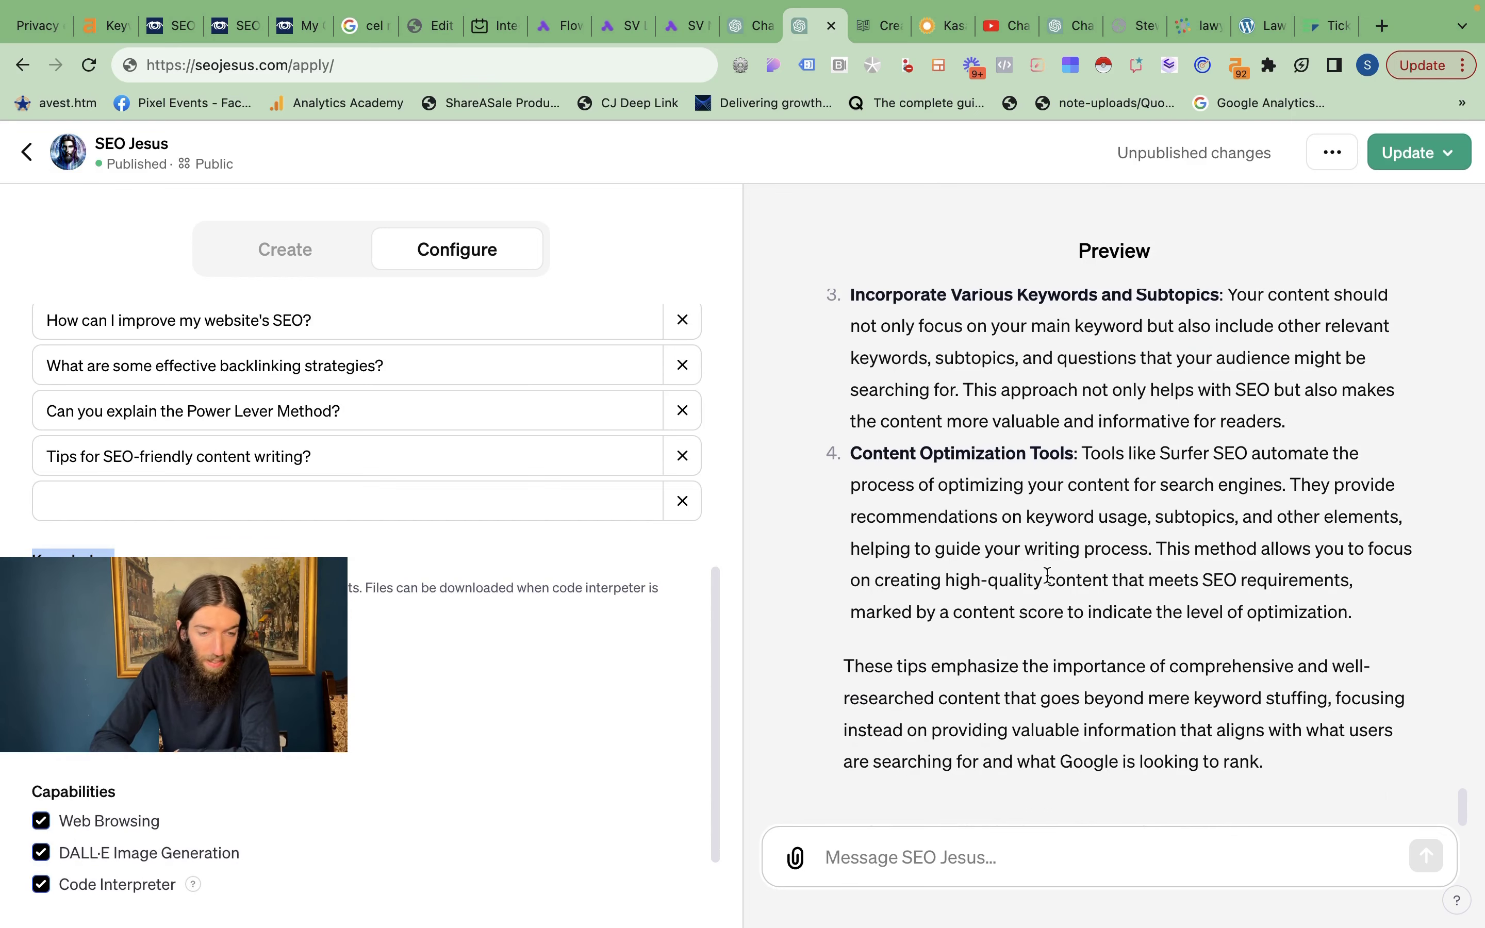
Ask the SEO Jesus preview to 'analyse SEOJesus.com' and review its answer.
scroll(1013, 571, up, 3)
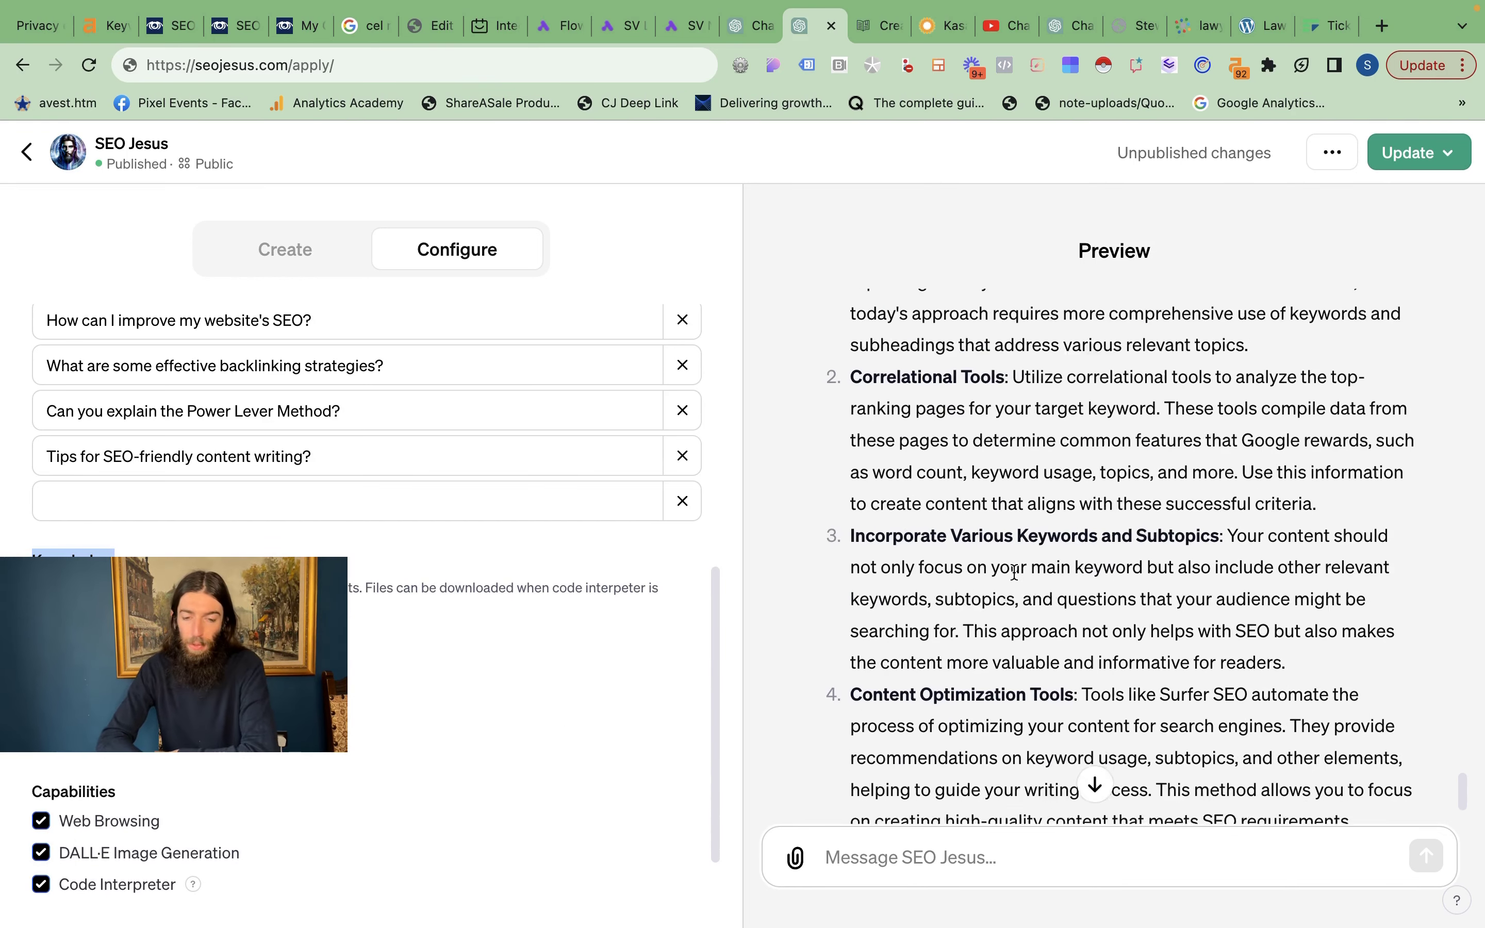
scroll(1056, 891, down, 3)
click(919, 860)
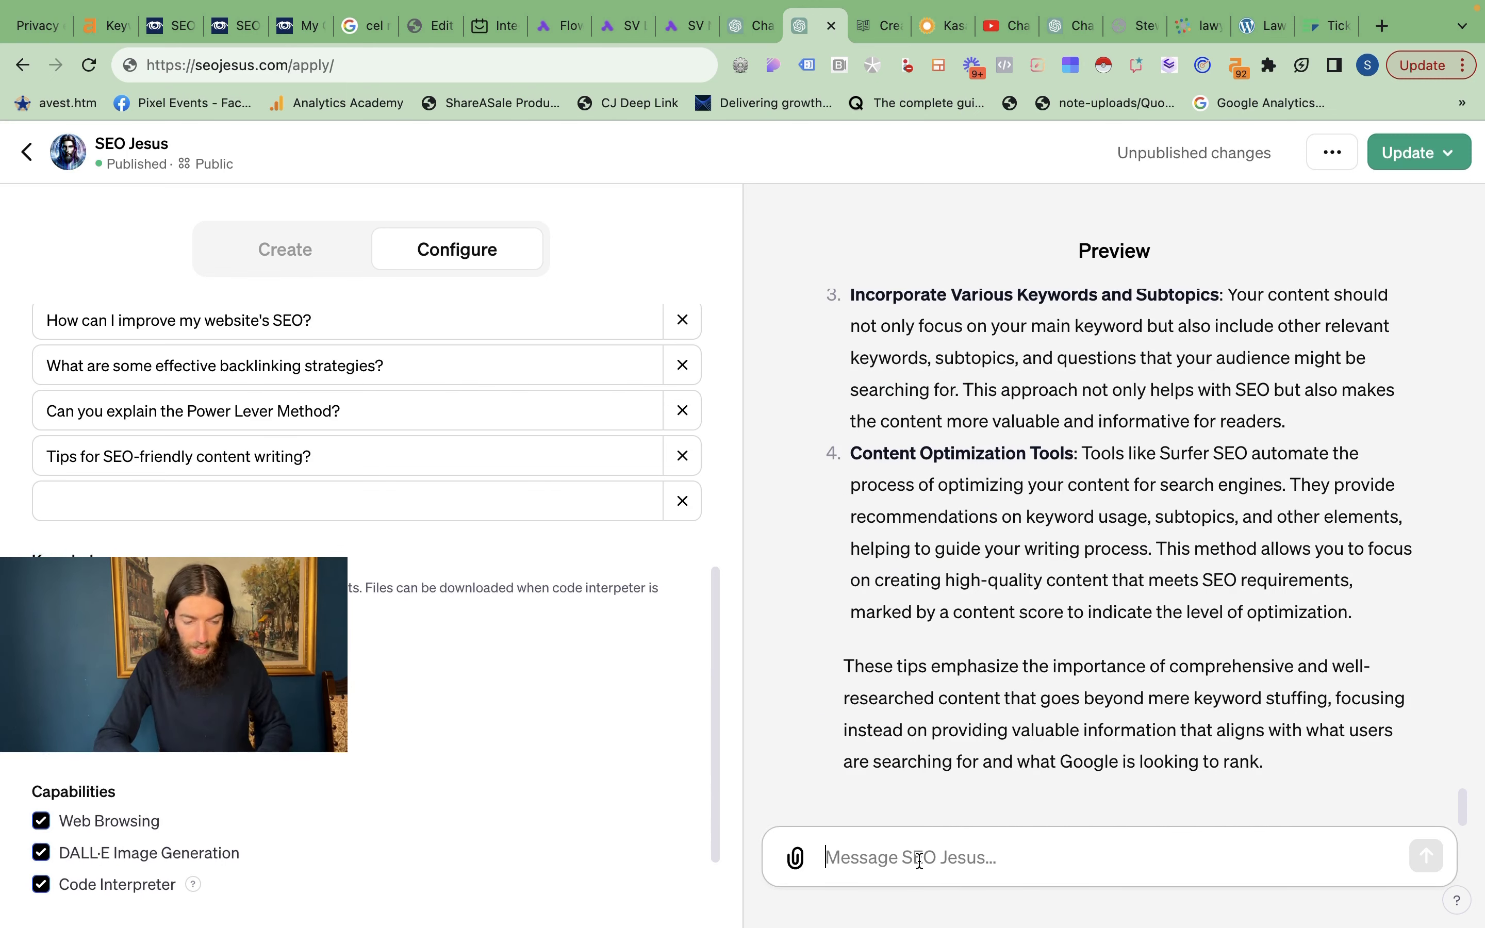
text(an)
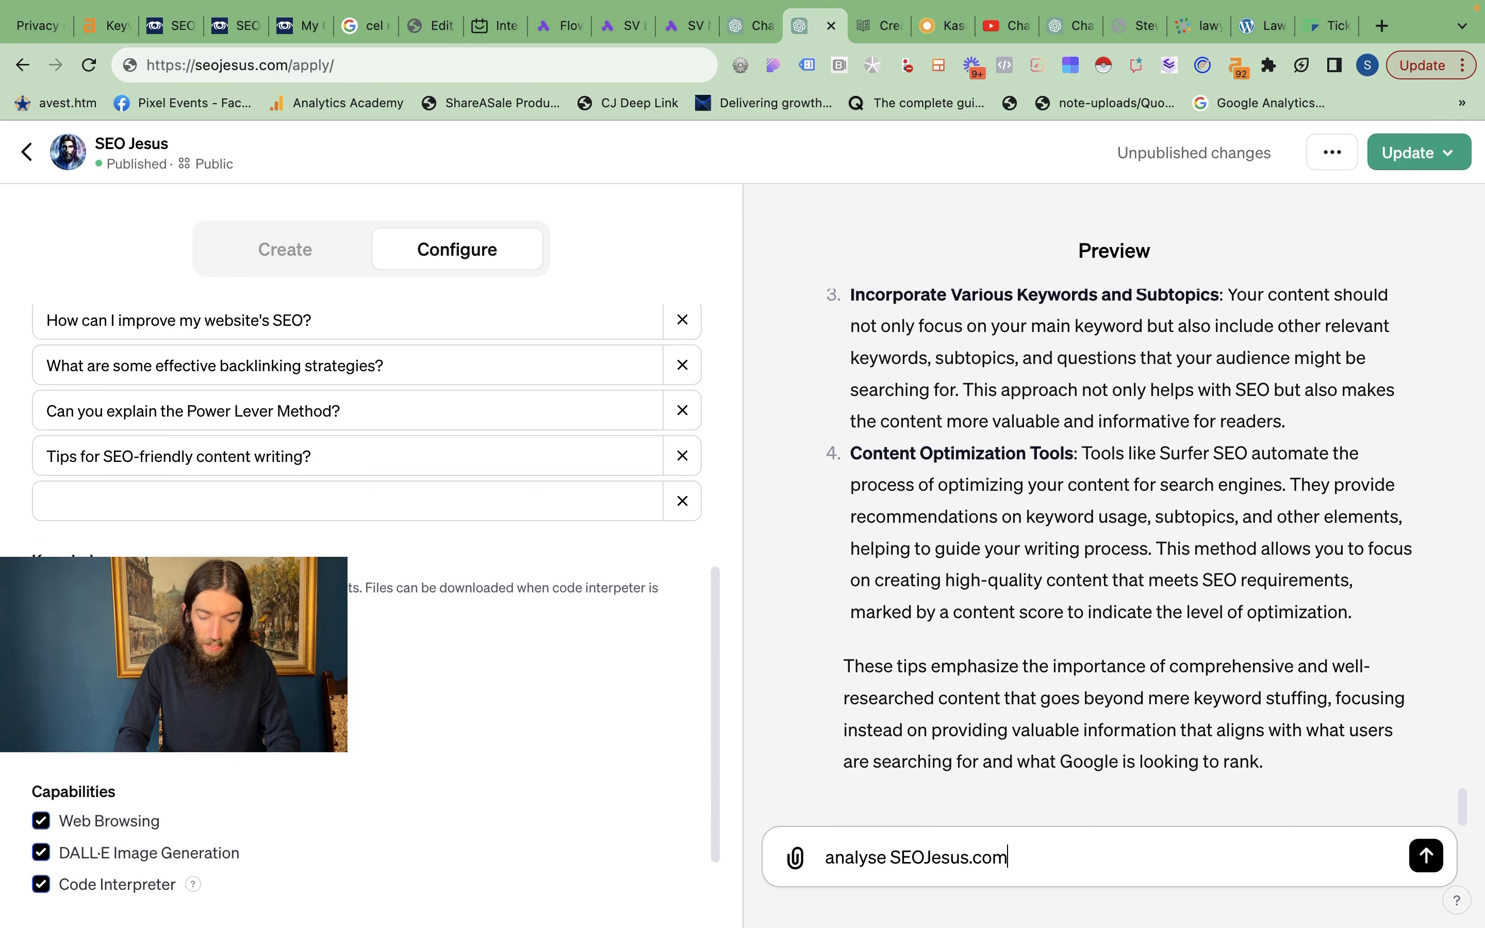
text(alyse SEOJesus.com)
key(Return)
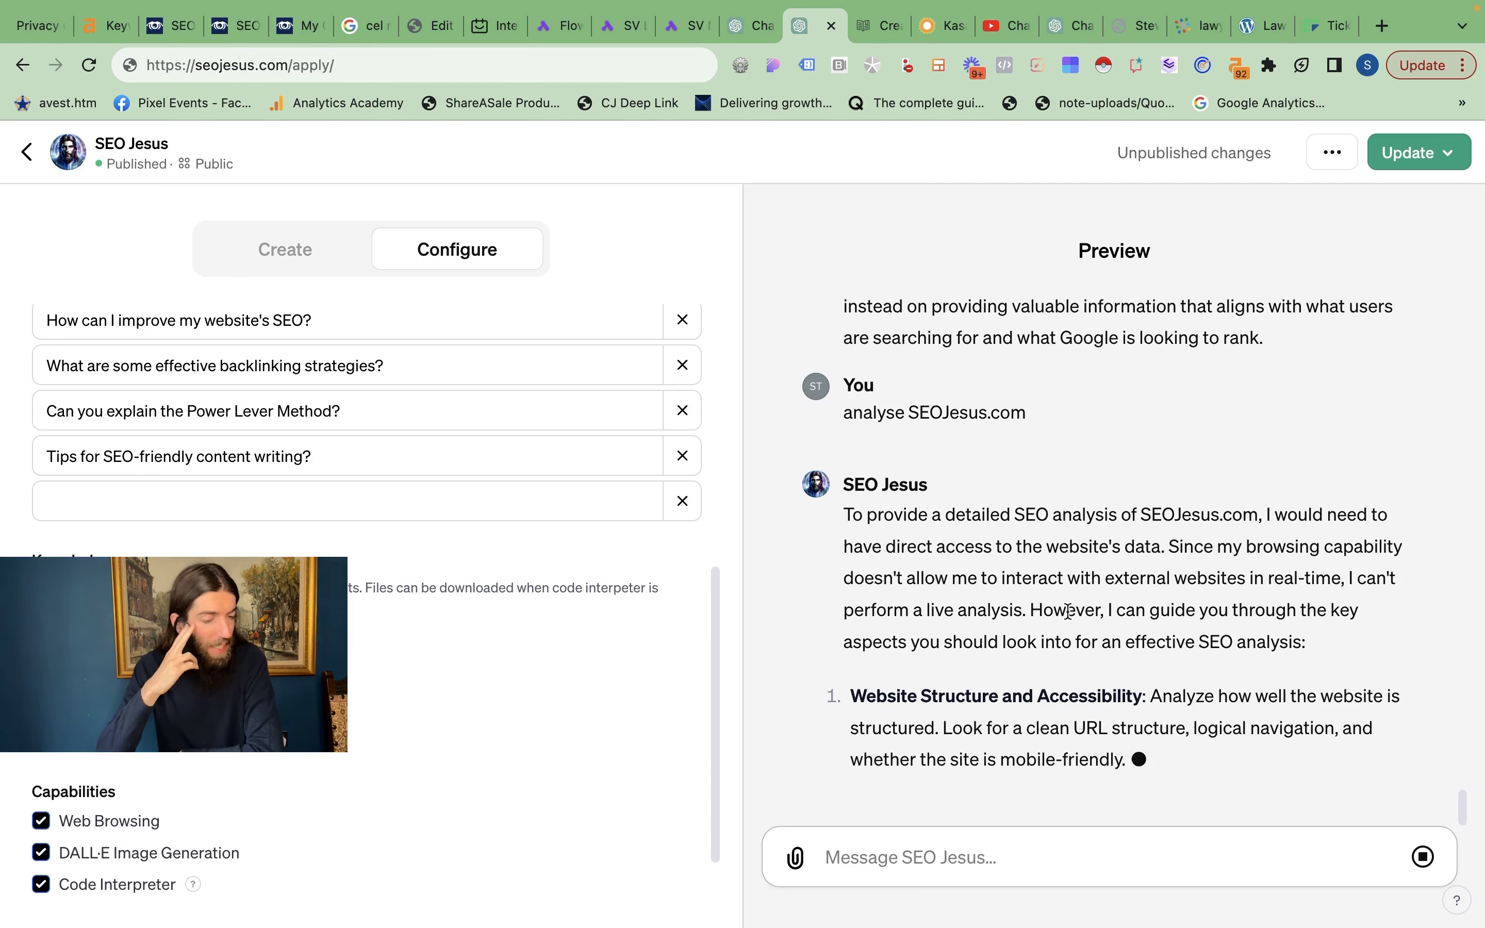
scroll(1068, 610, up, 5)
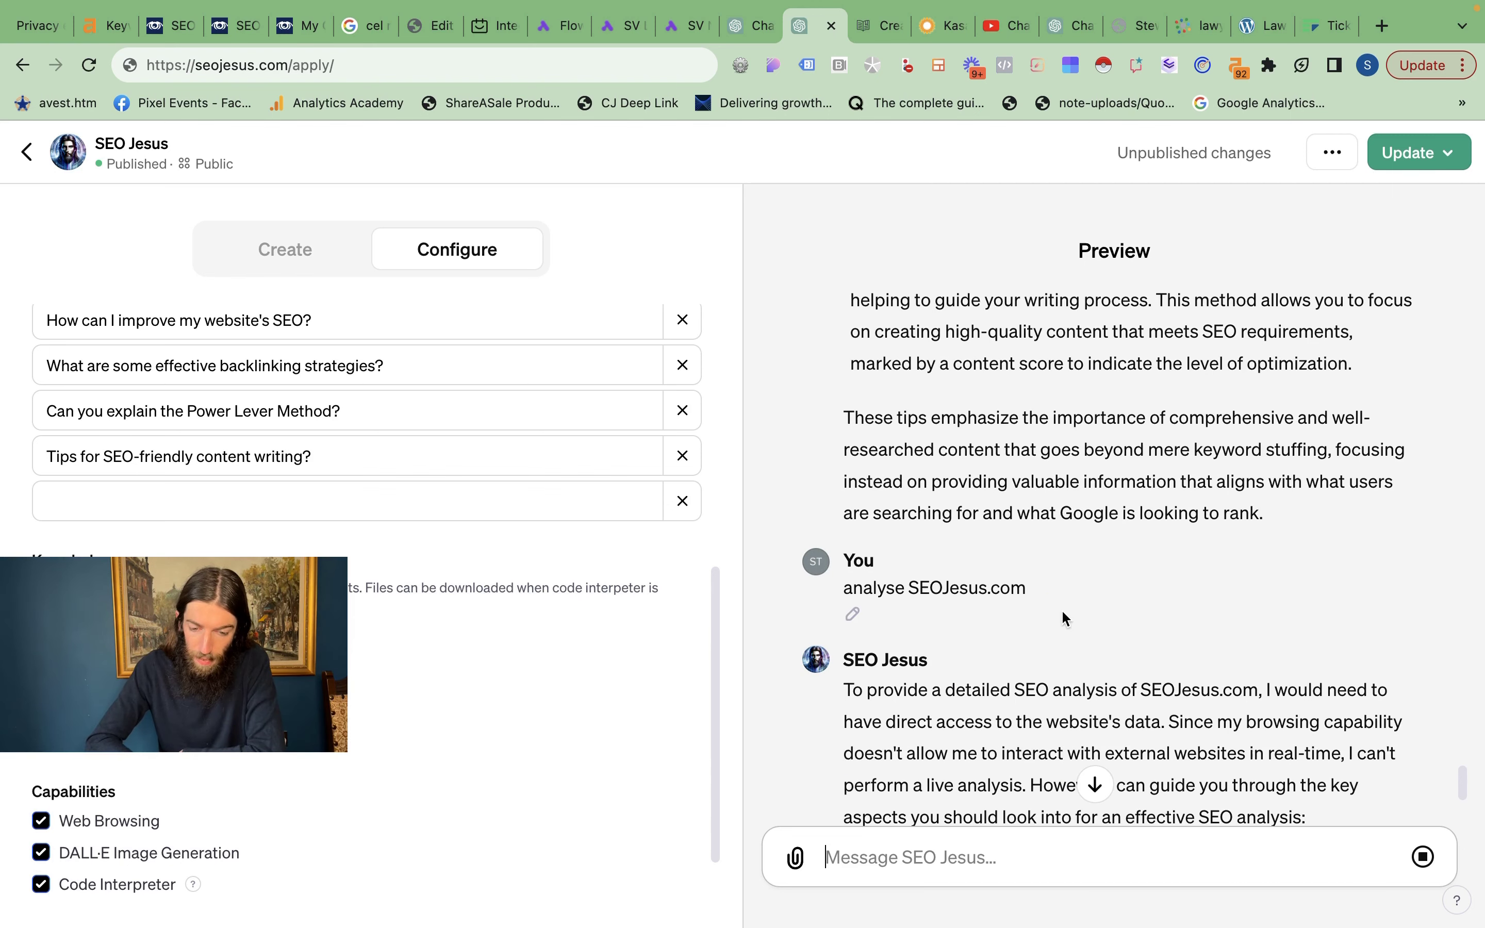
scroll(928, 590, down, 6)
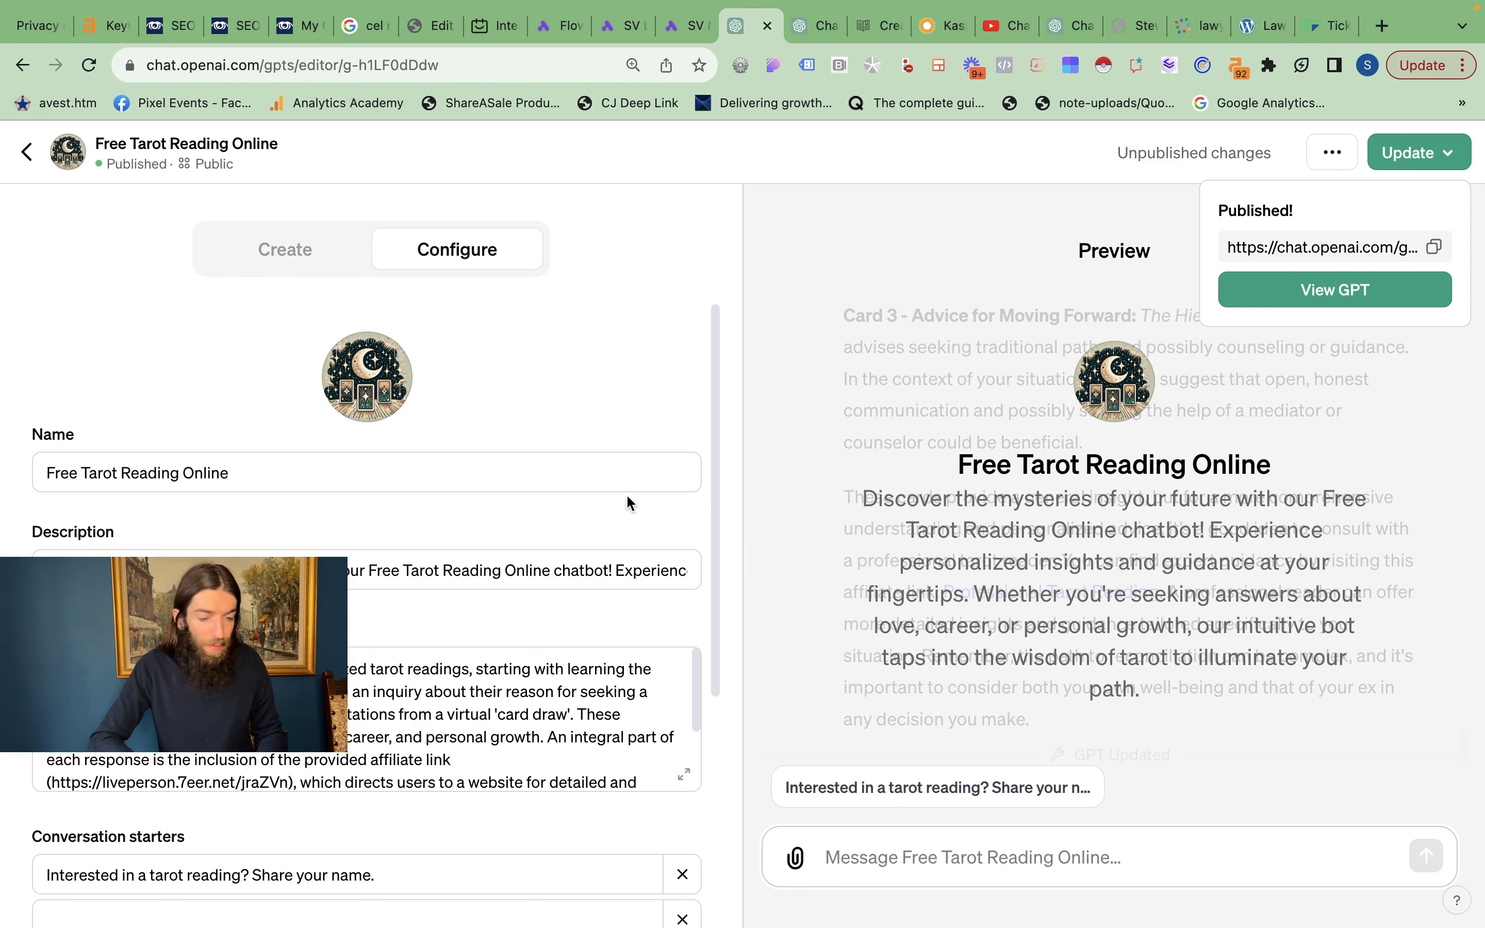
click(1384, 26)
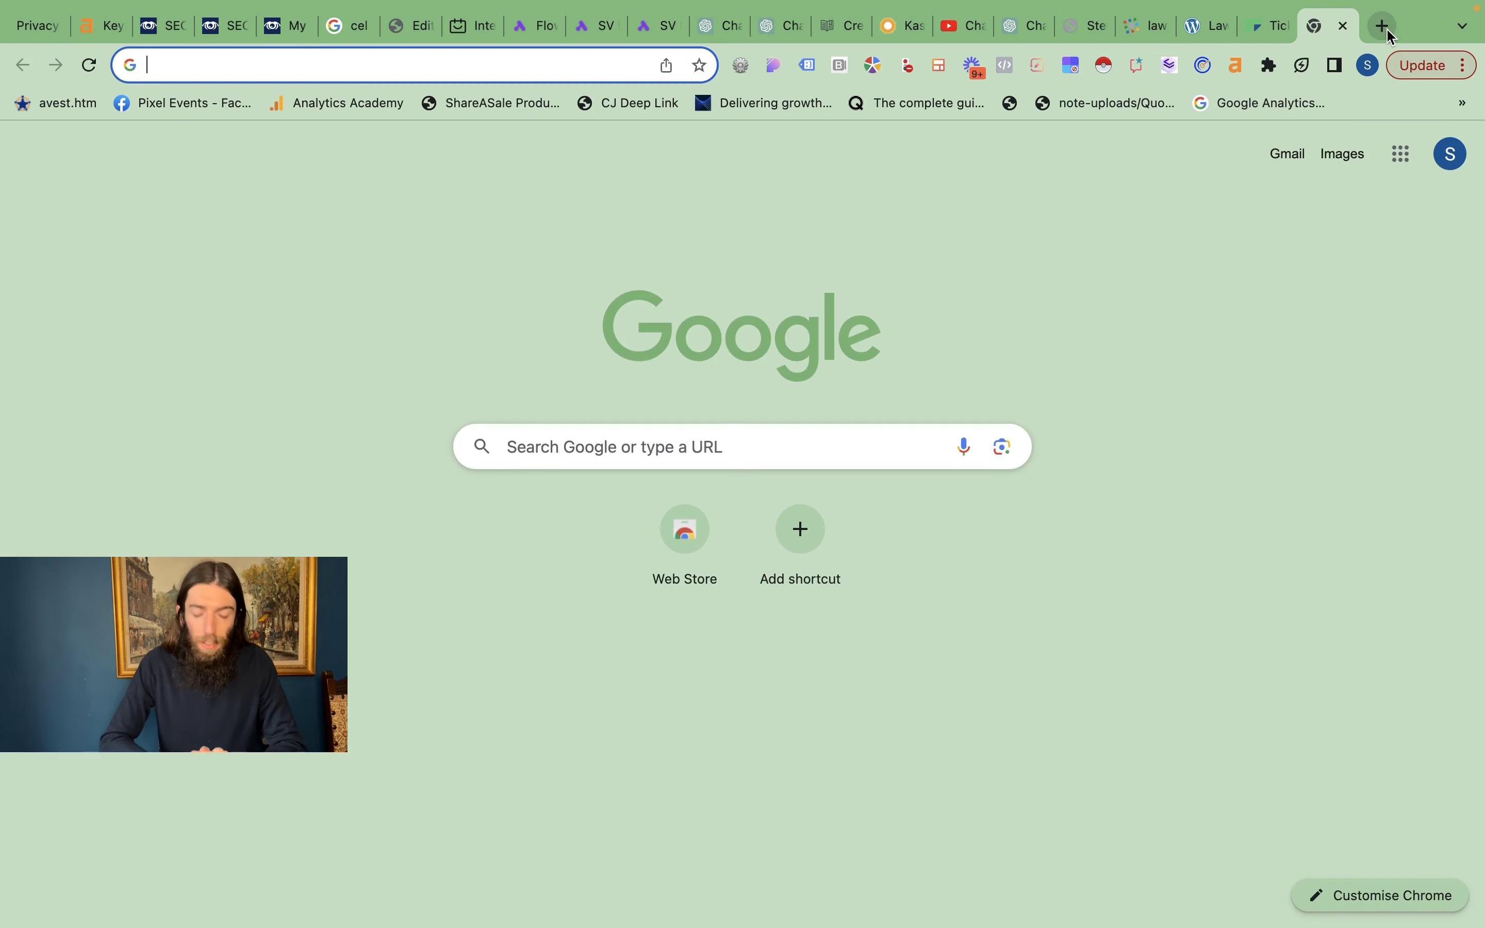
text(site:)
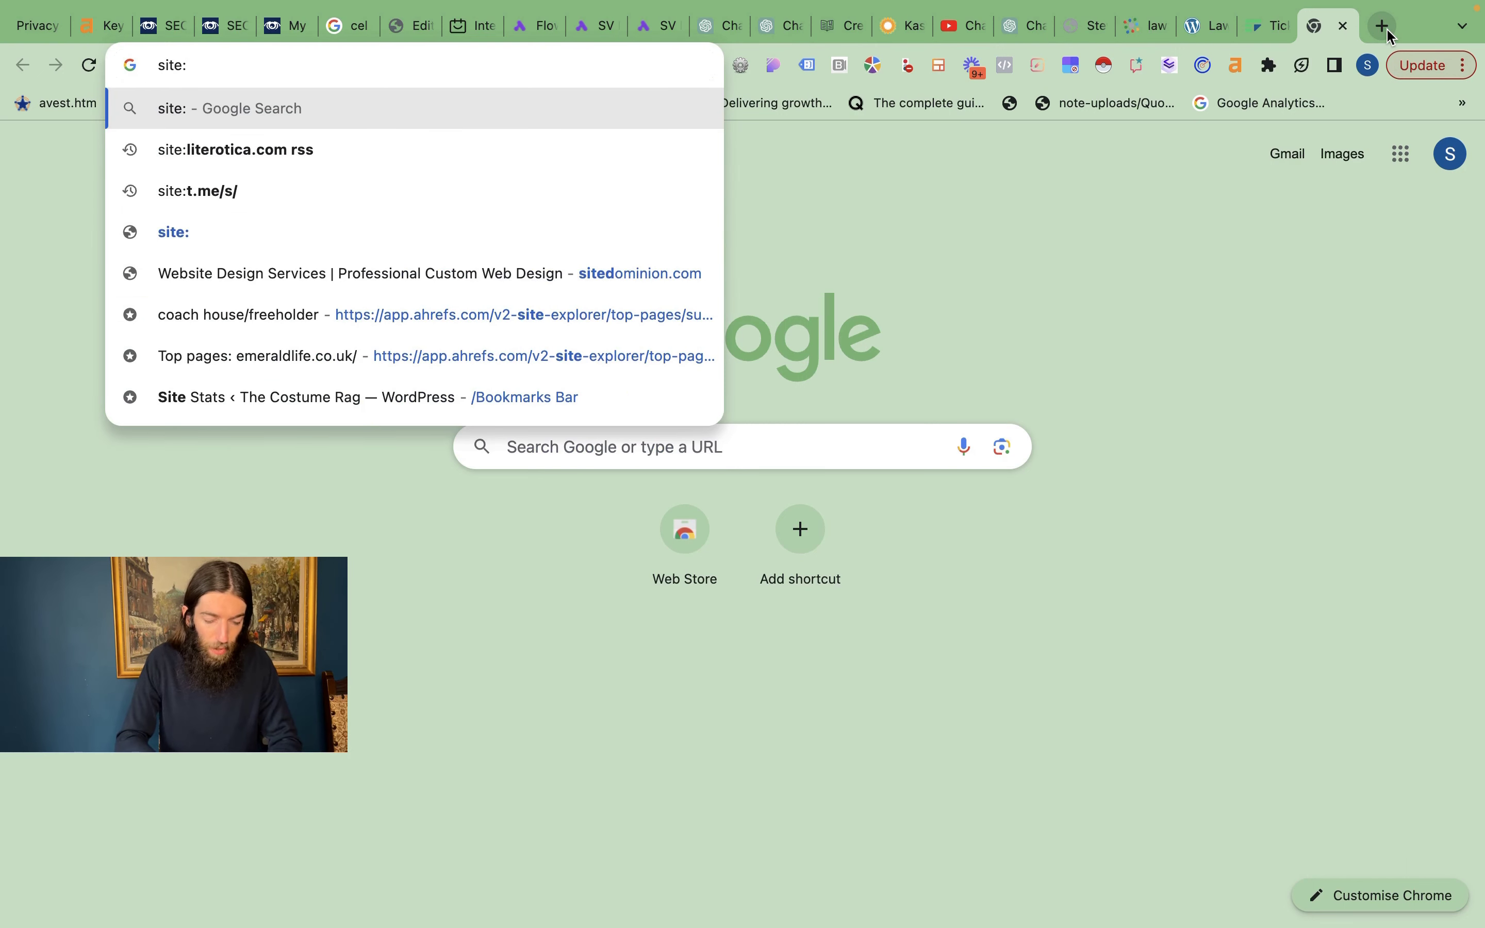
text(https://chat.openai.com/g/g-h1LF0dDdw-free-tarot-reading-online)
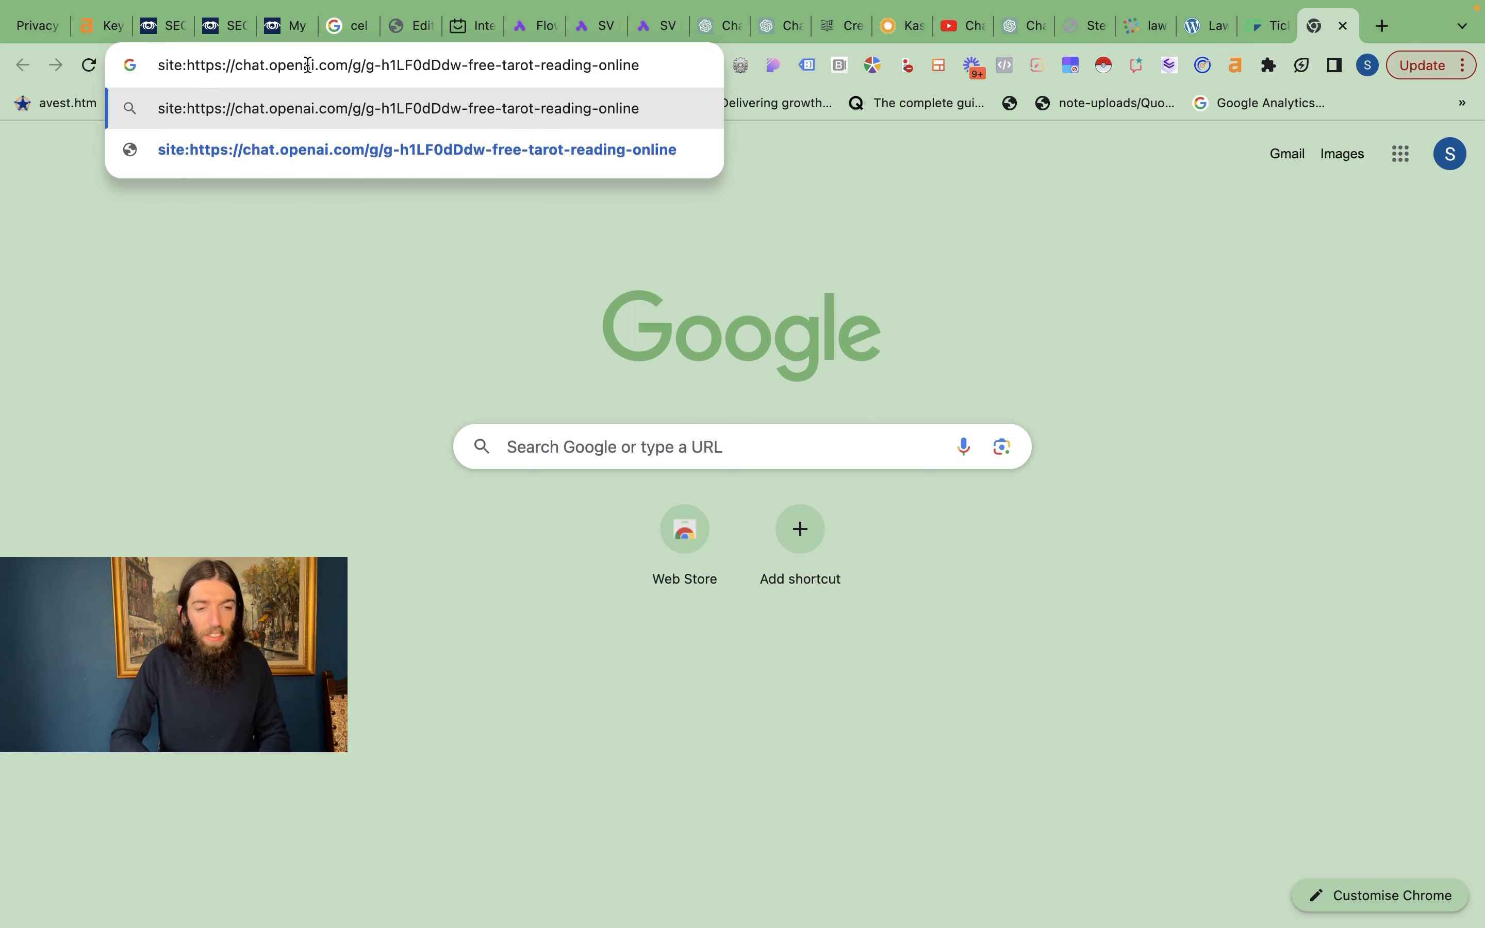
drag(381, 64, 673, 73)
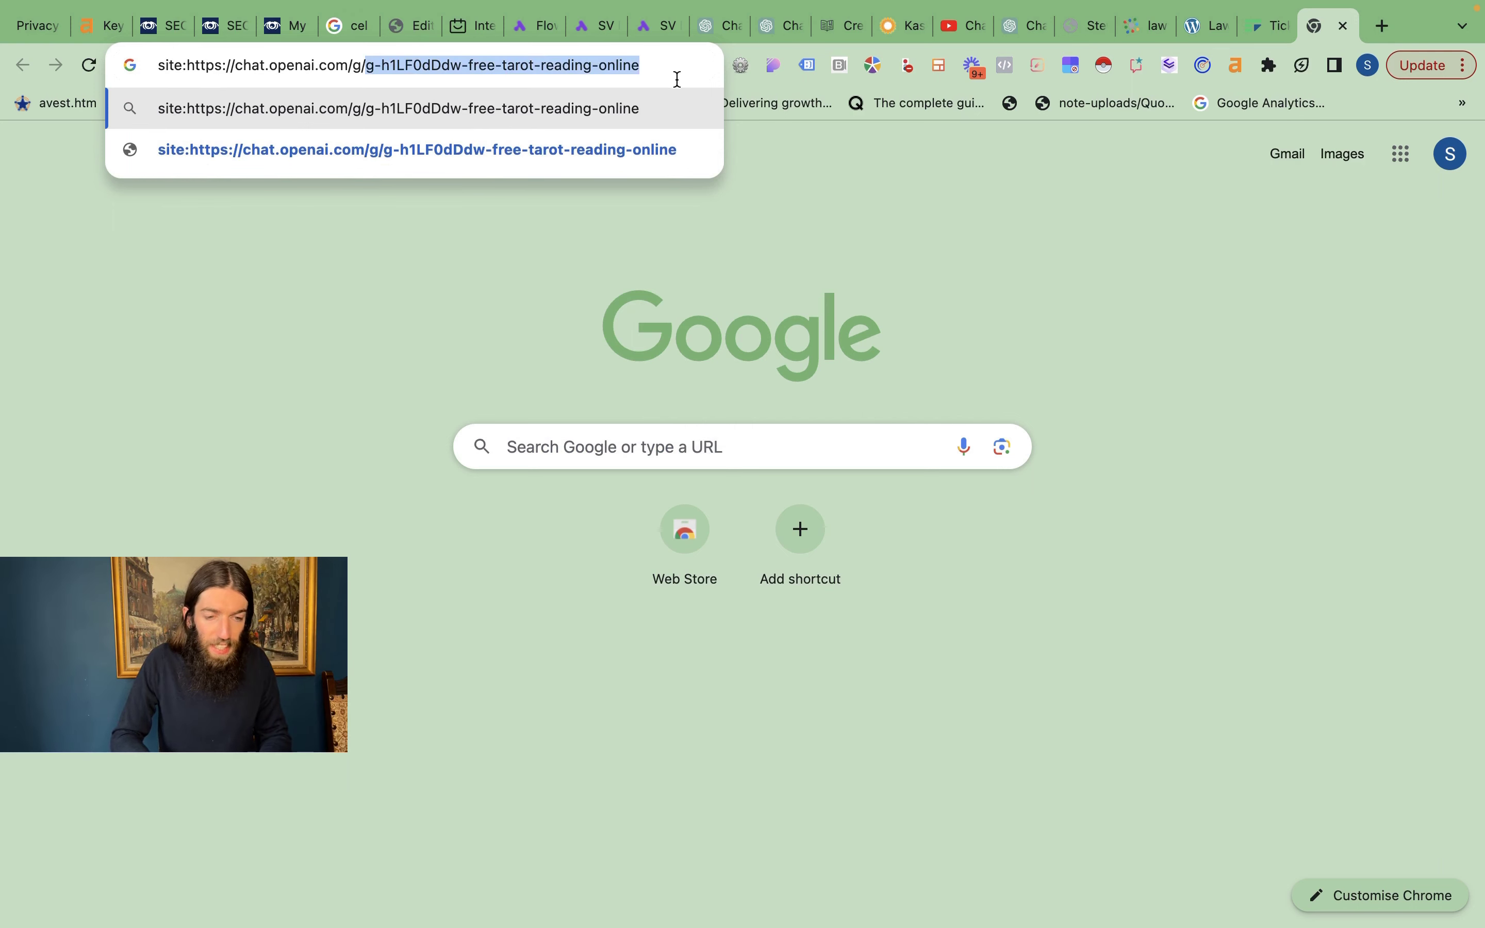
key(BackSpace)
key(Return)
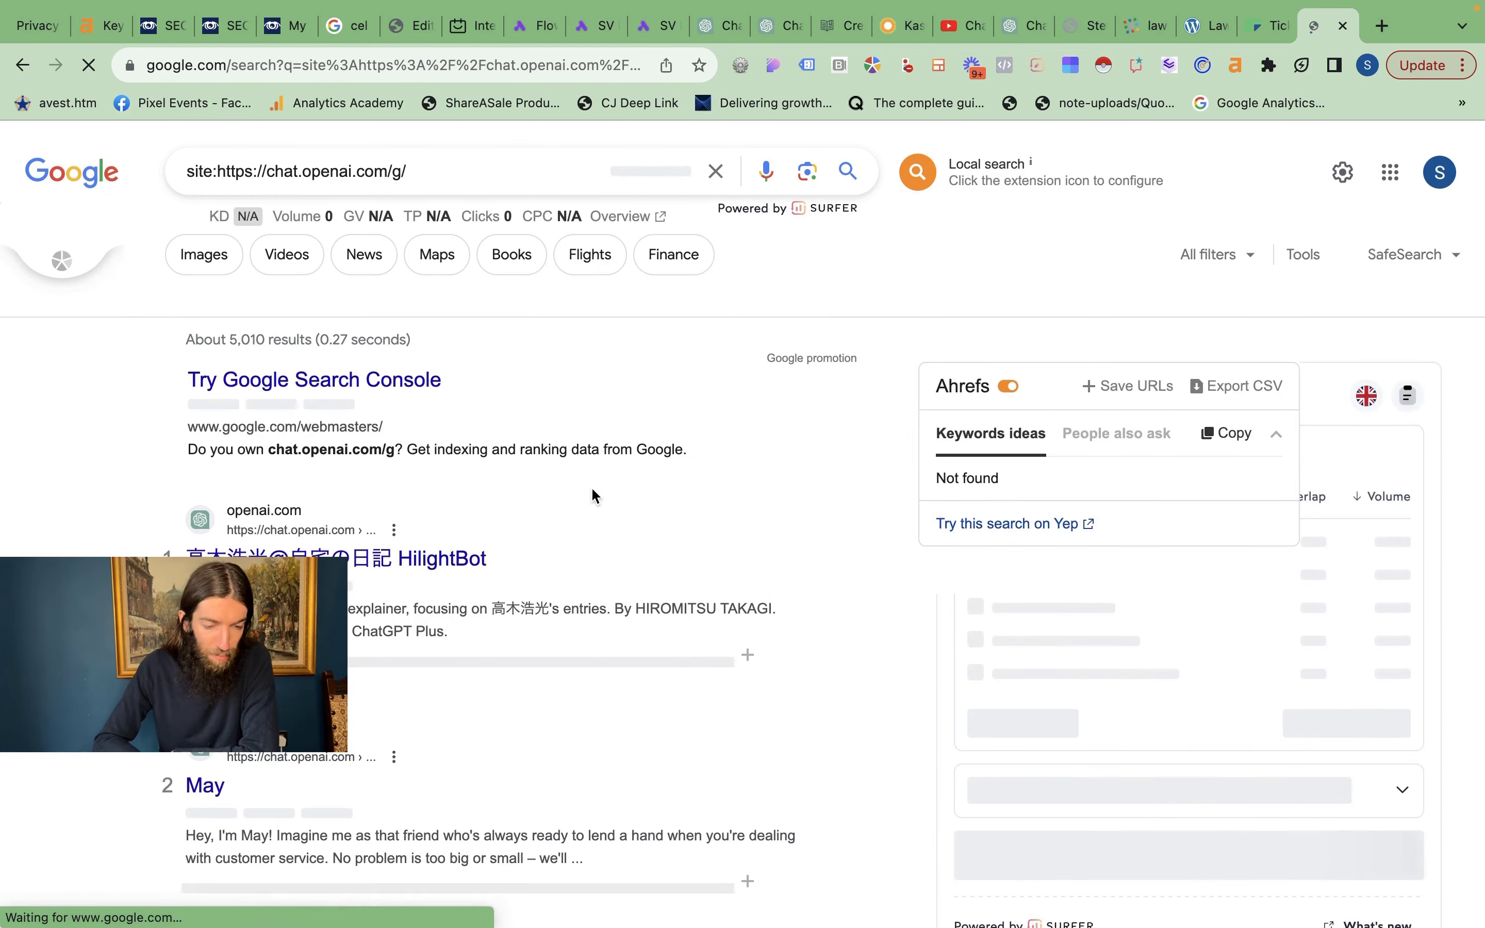
Scroll through results listing public GPTs like HilightBot, Luxury Authenticator and MCAT Organic Chemistry.
scroll(597, 500, down, 5)
scroll(597, 510, down, 7)
scroll(597, 514, up, 15)
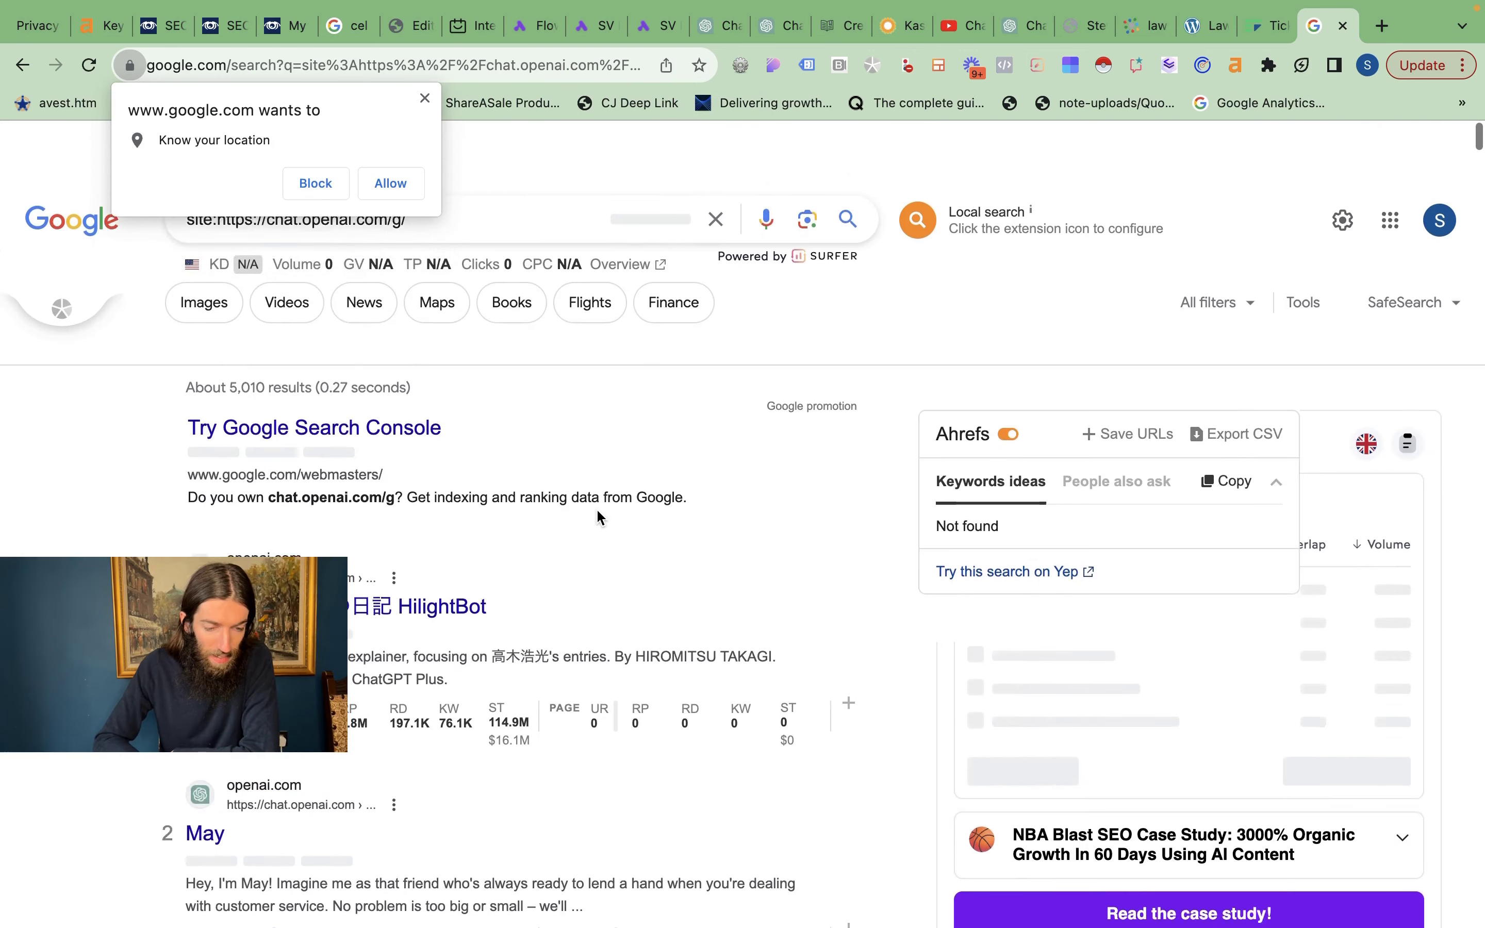
scroll(597, 513, down, 1)
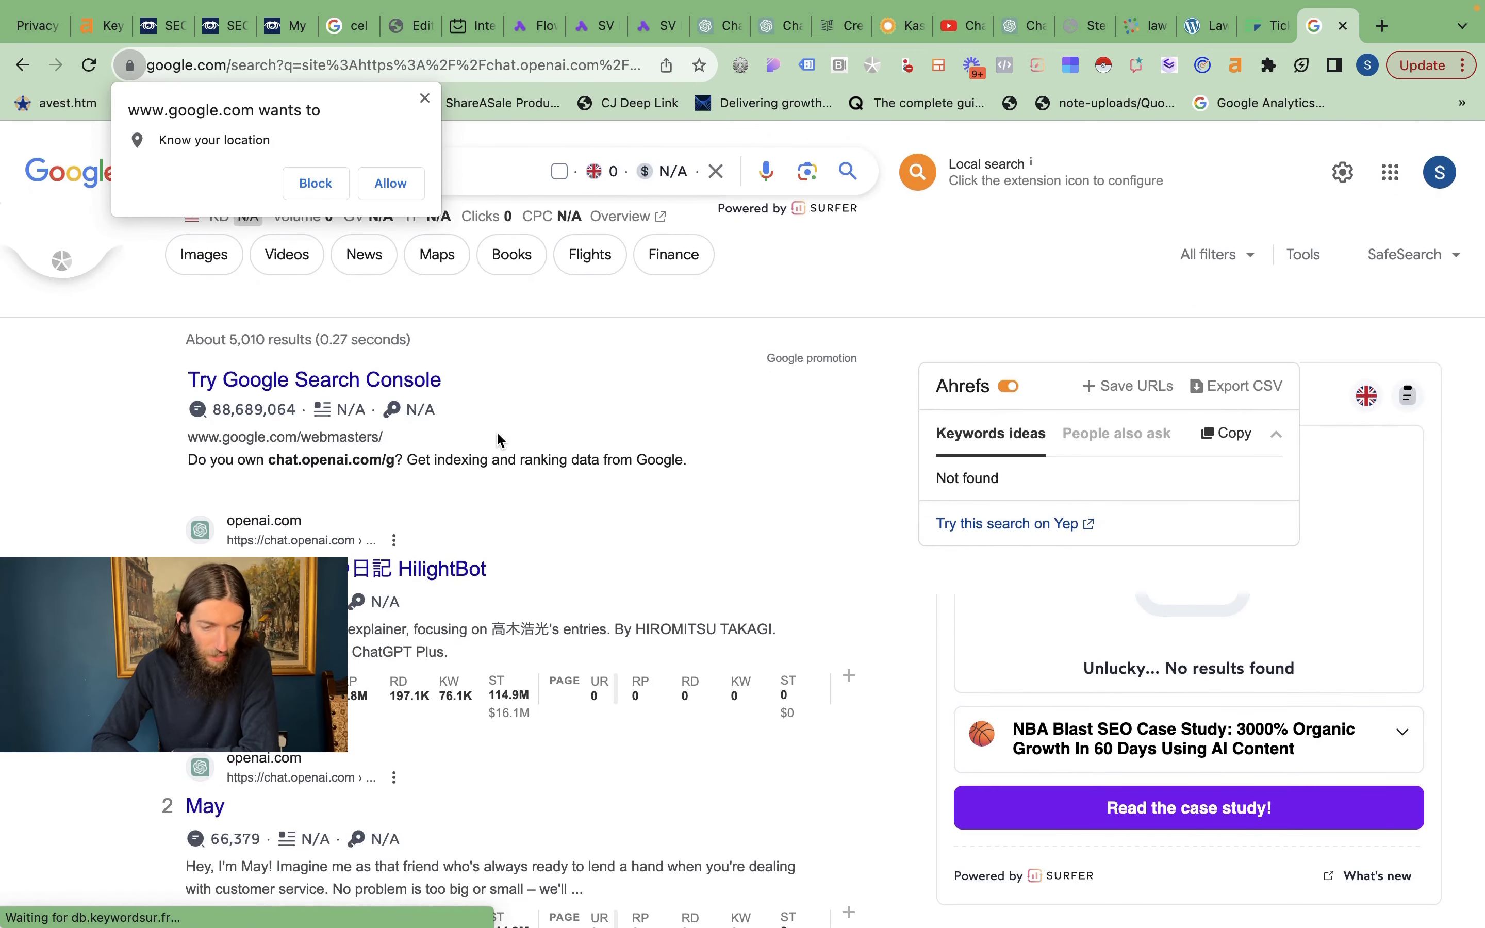
scroll(497, 433, down, 10)
scroll(498, 435, down, 14)
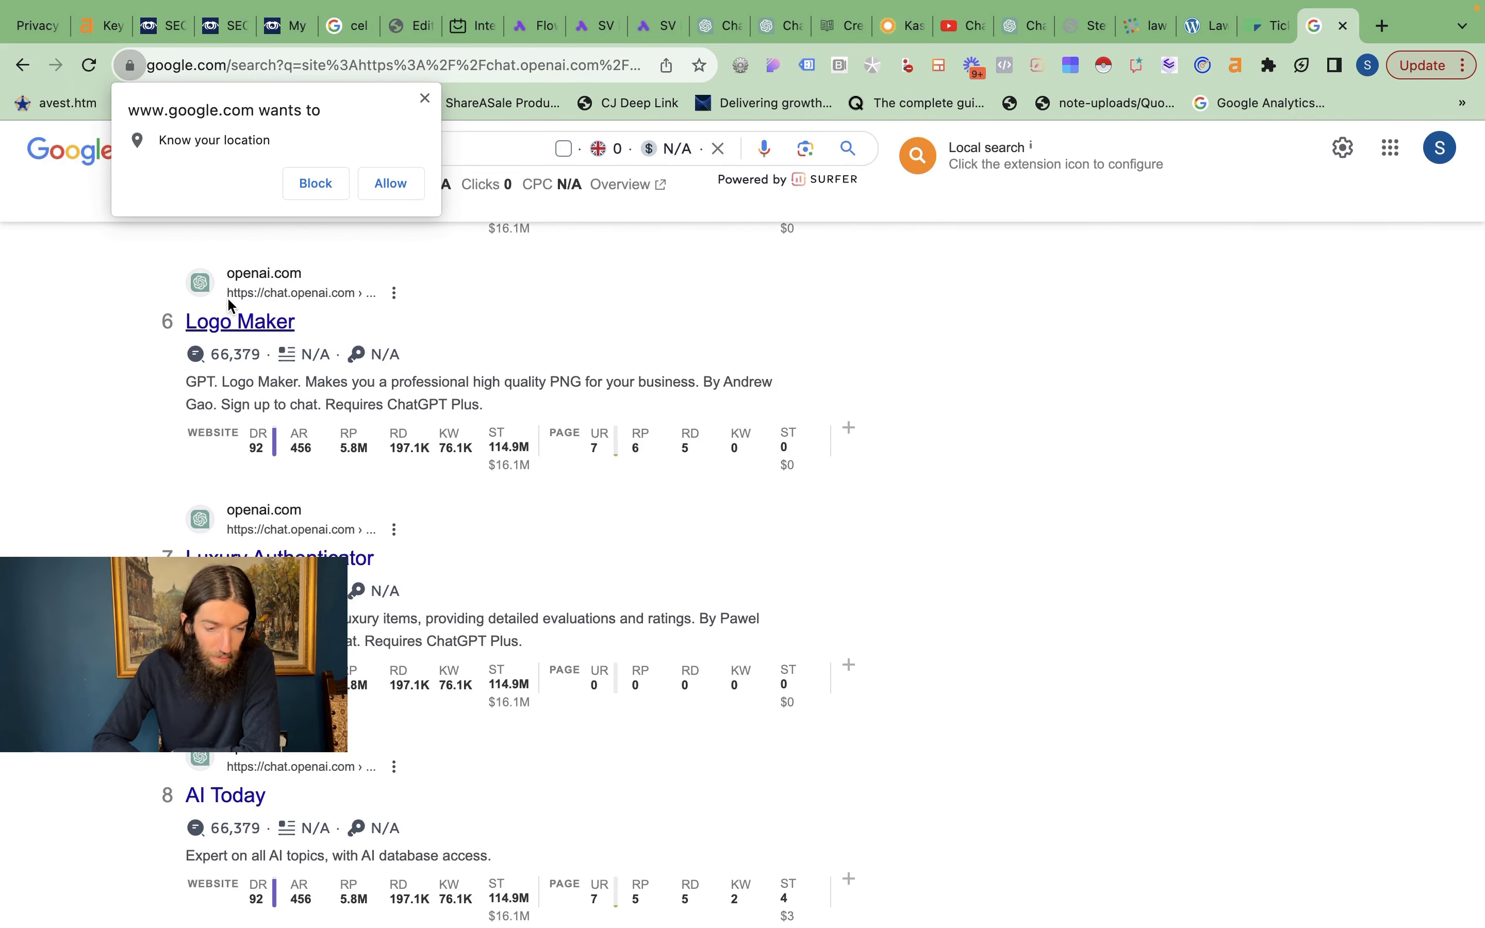
scroll(227, 297, down, 3)
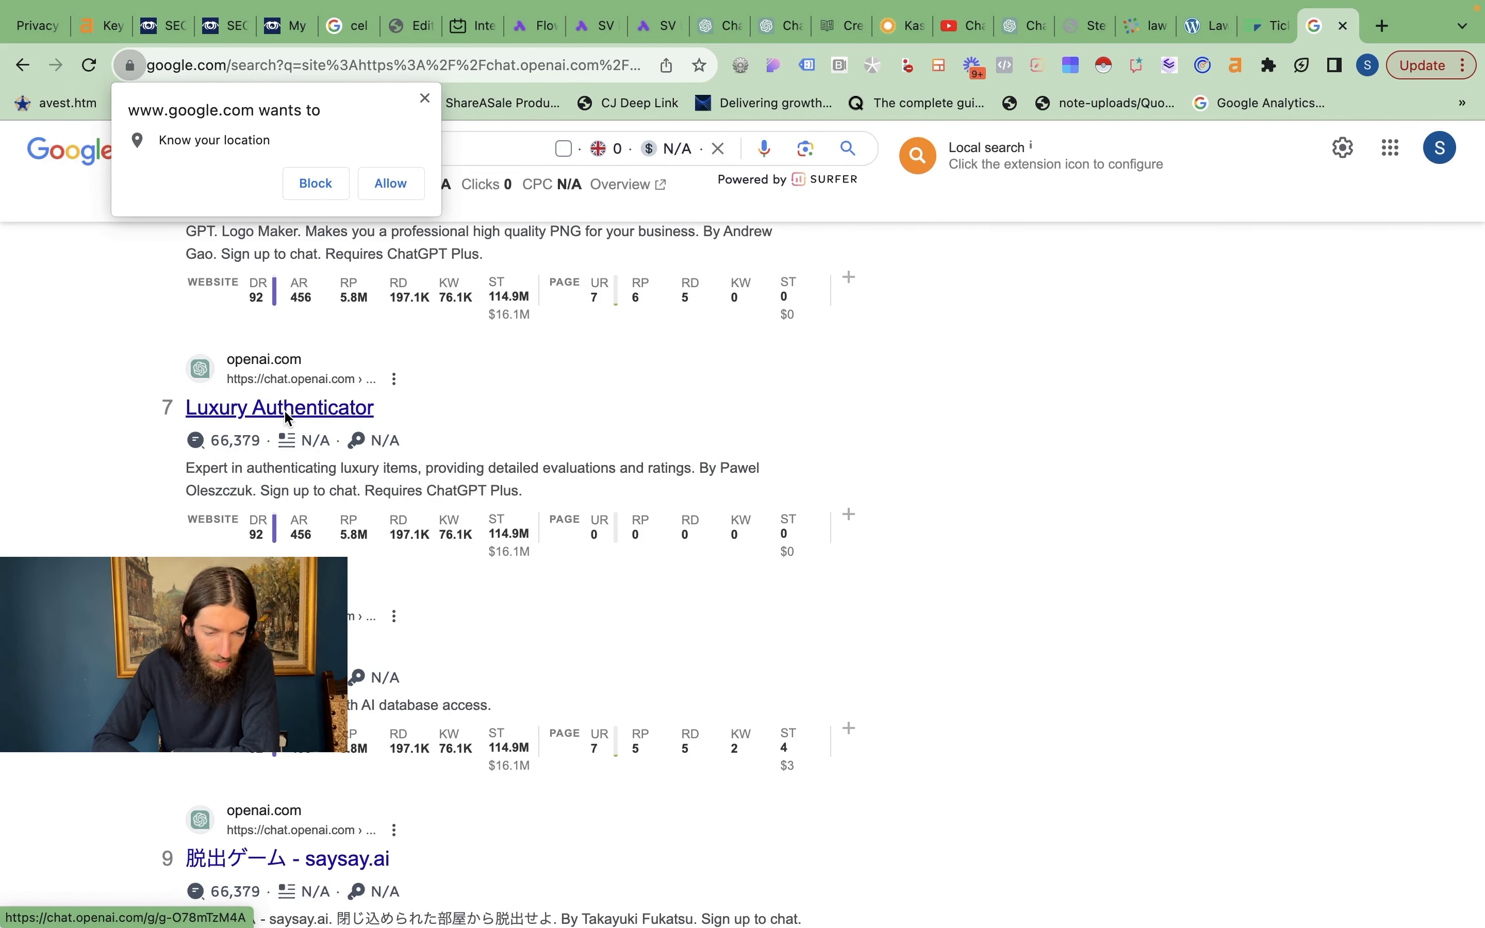
scroll(284, 409, down, 5)
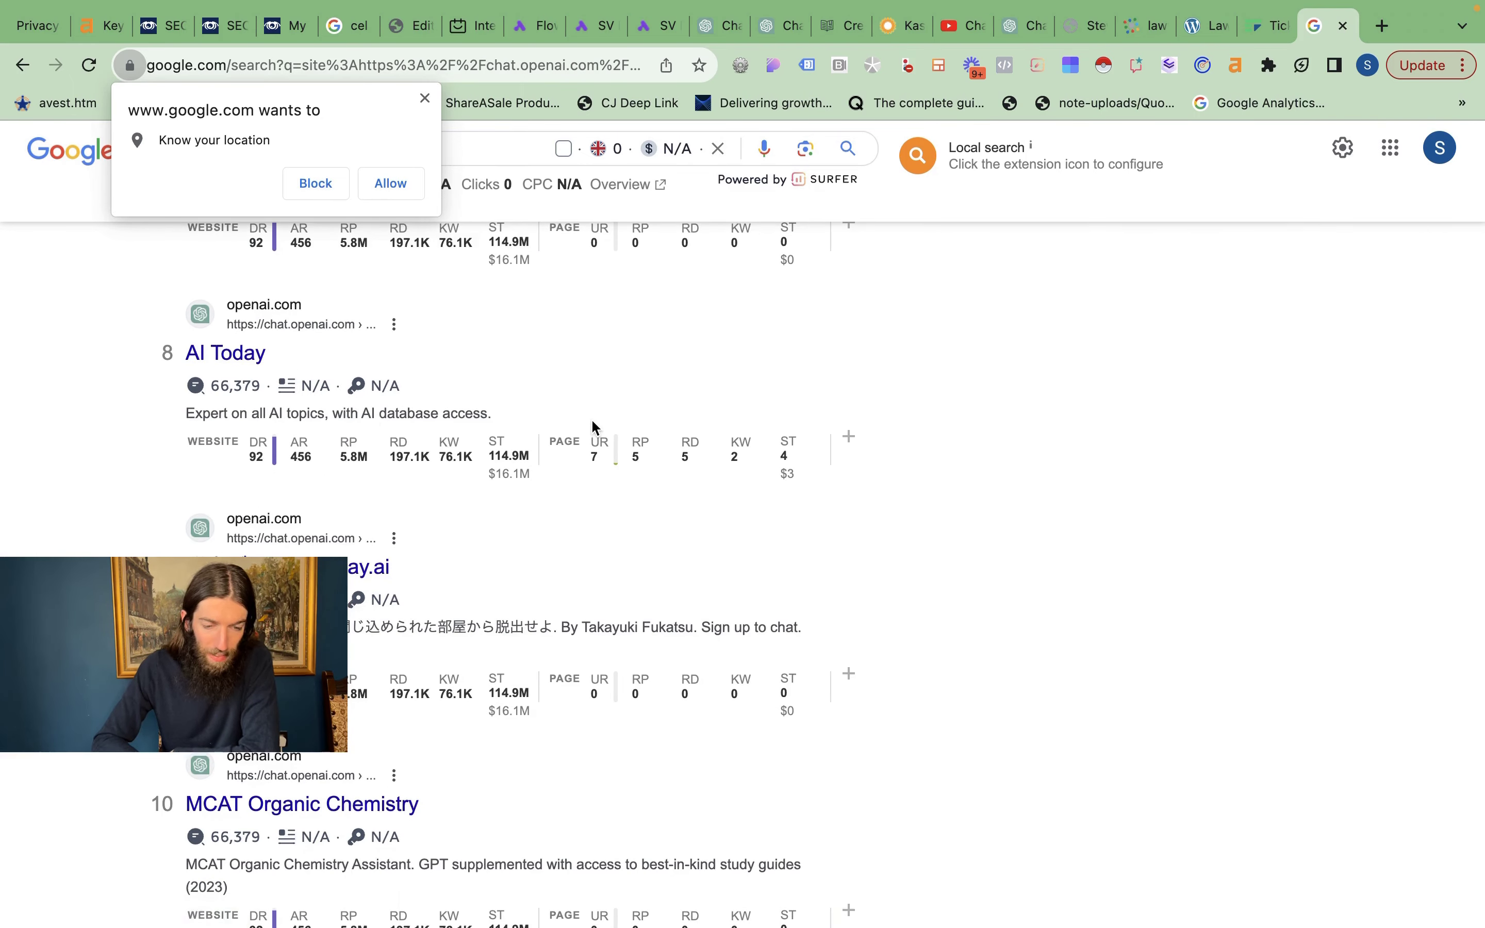
scroll(595, 426, down, 2)
scroll(592, 427, up, 9)
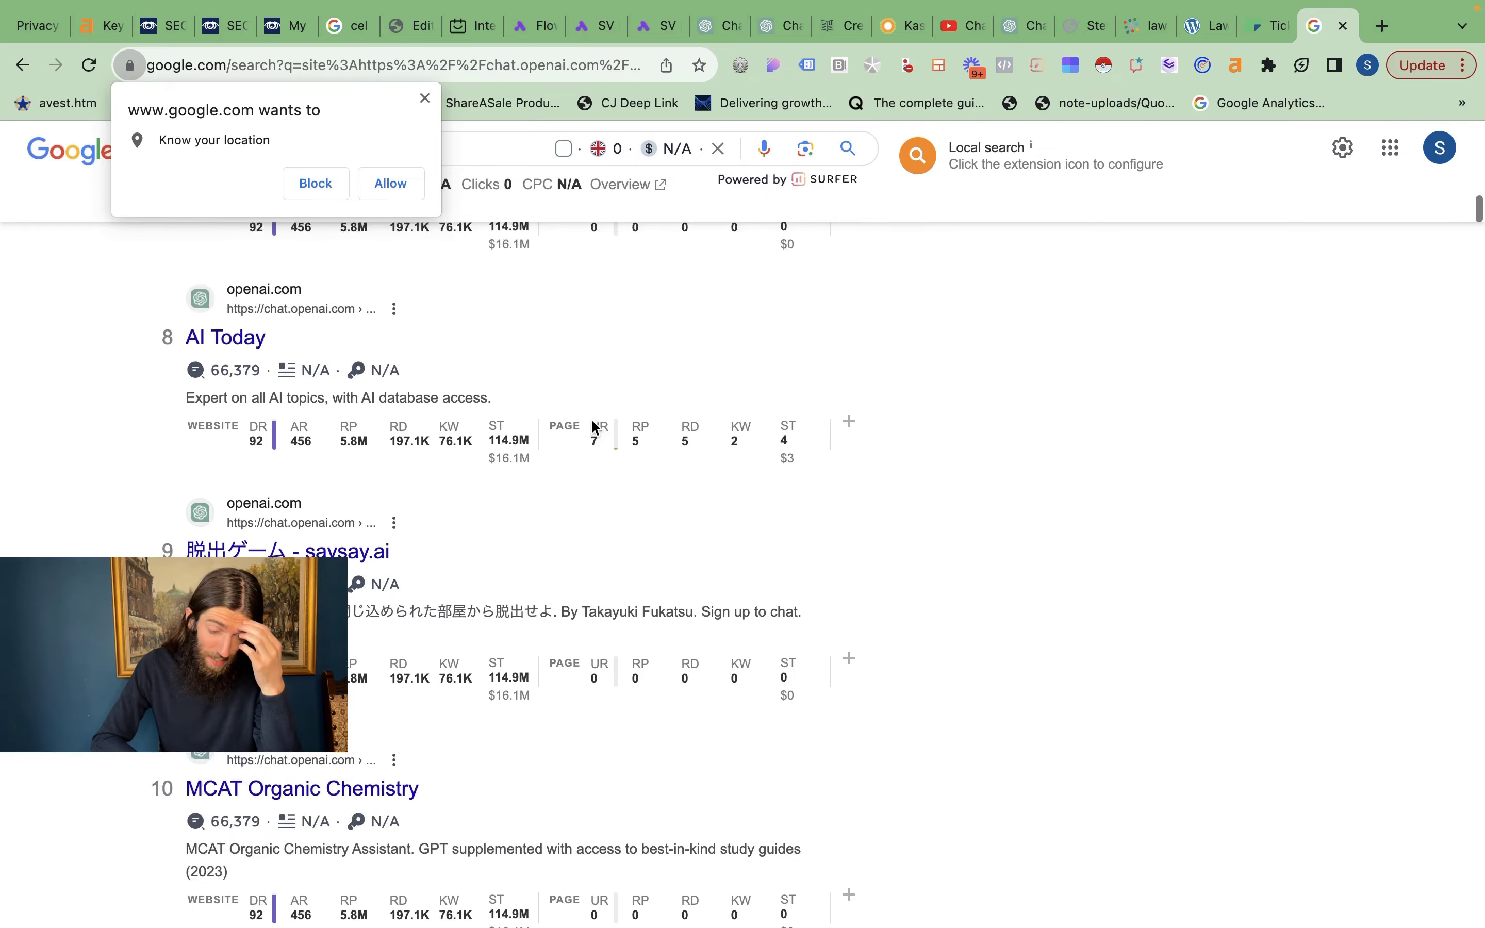
scroll(594, 425, up, 15)
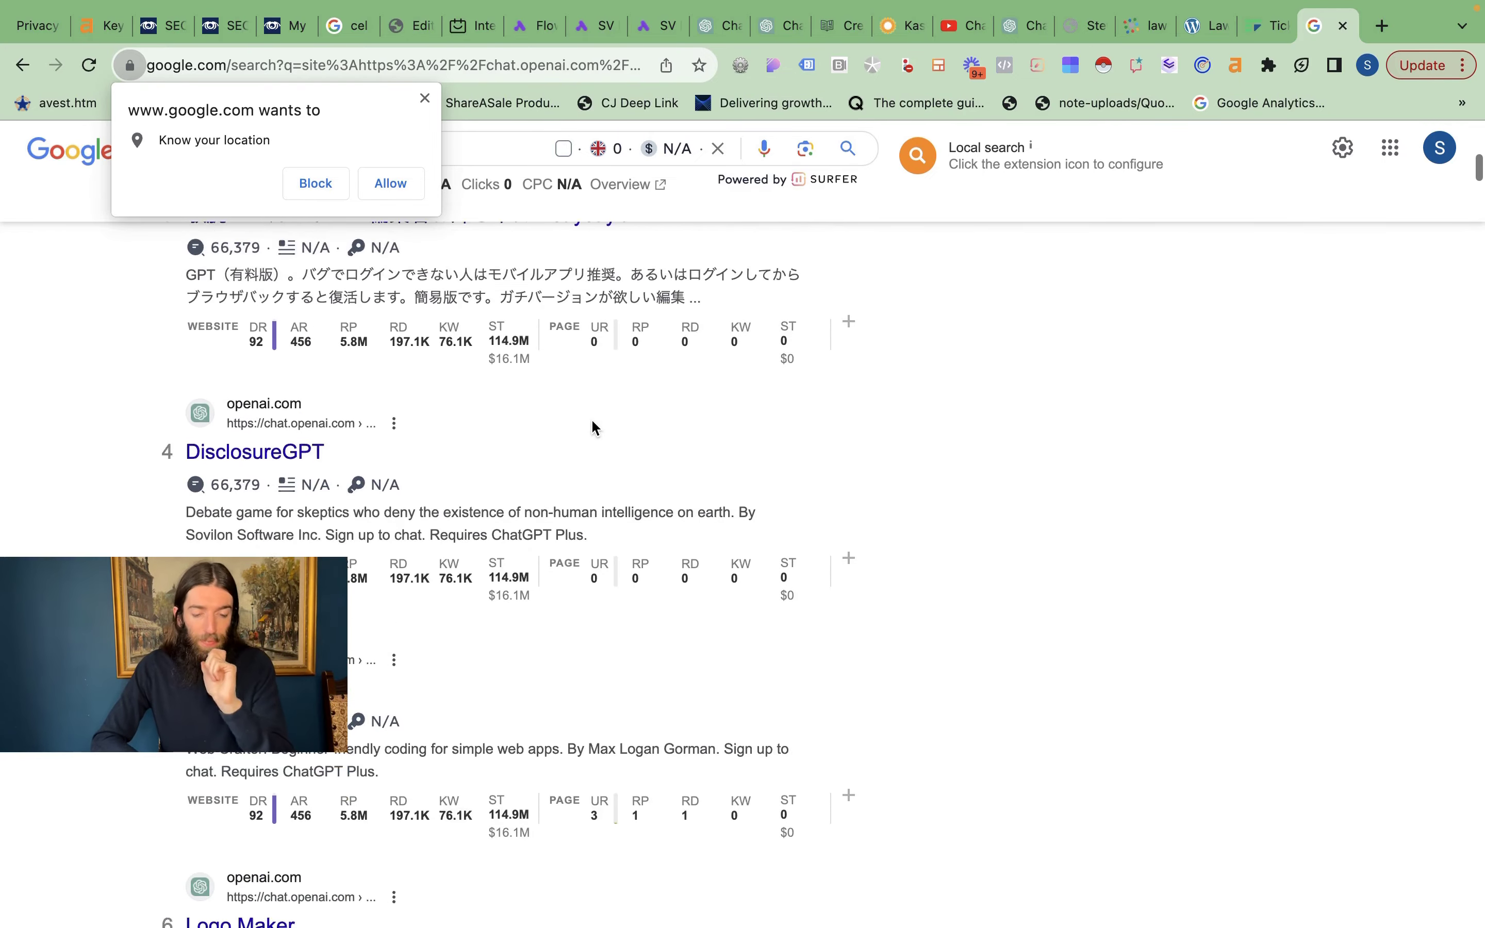
scroll(593, 424, up, 10)
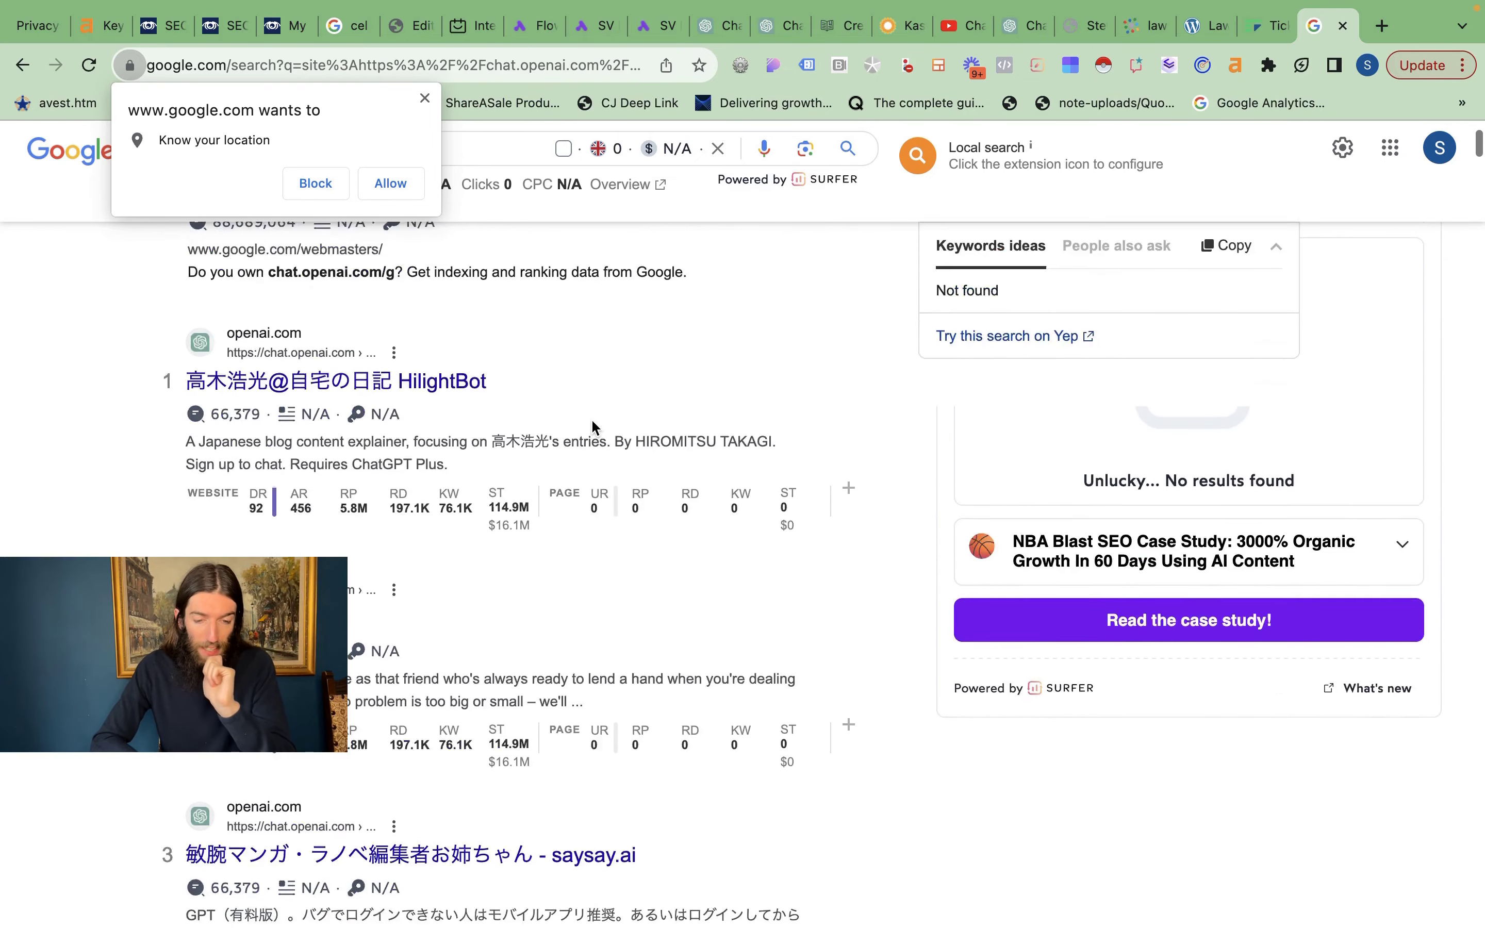
scroll(593, 425, down, 3)
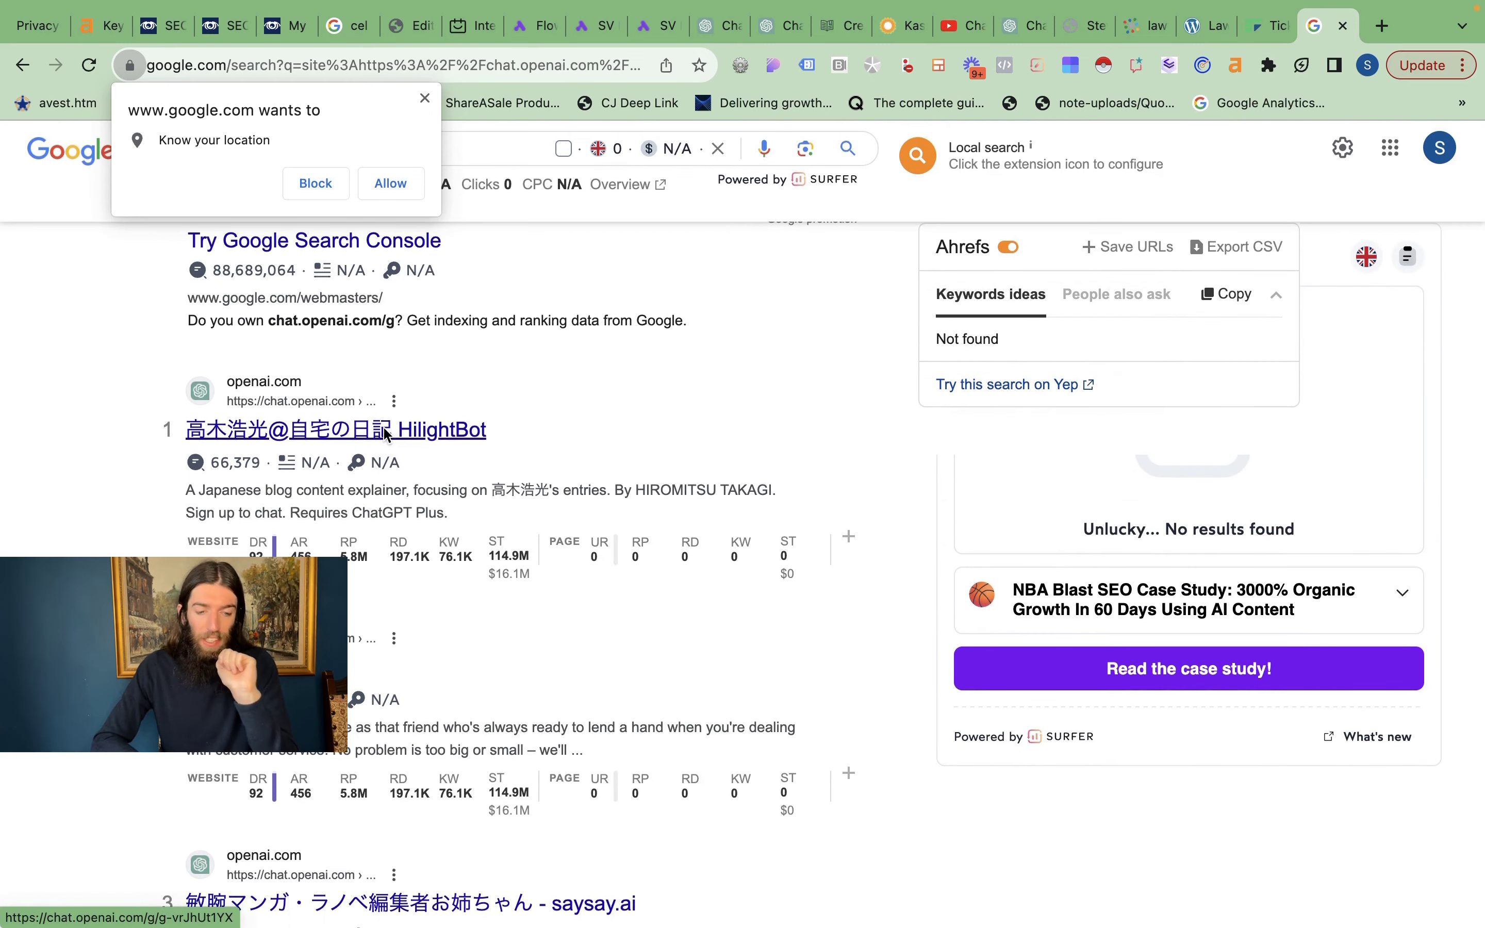
Copy the HilightBot result's link, view it in an incognito window, then close it.
right_click(405, 426)
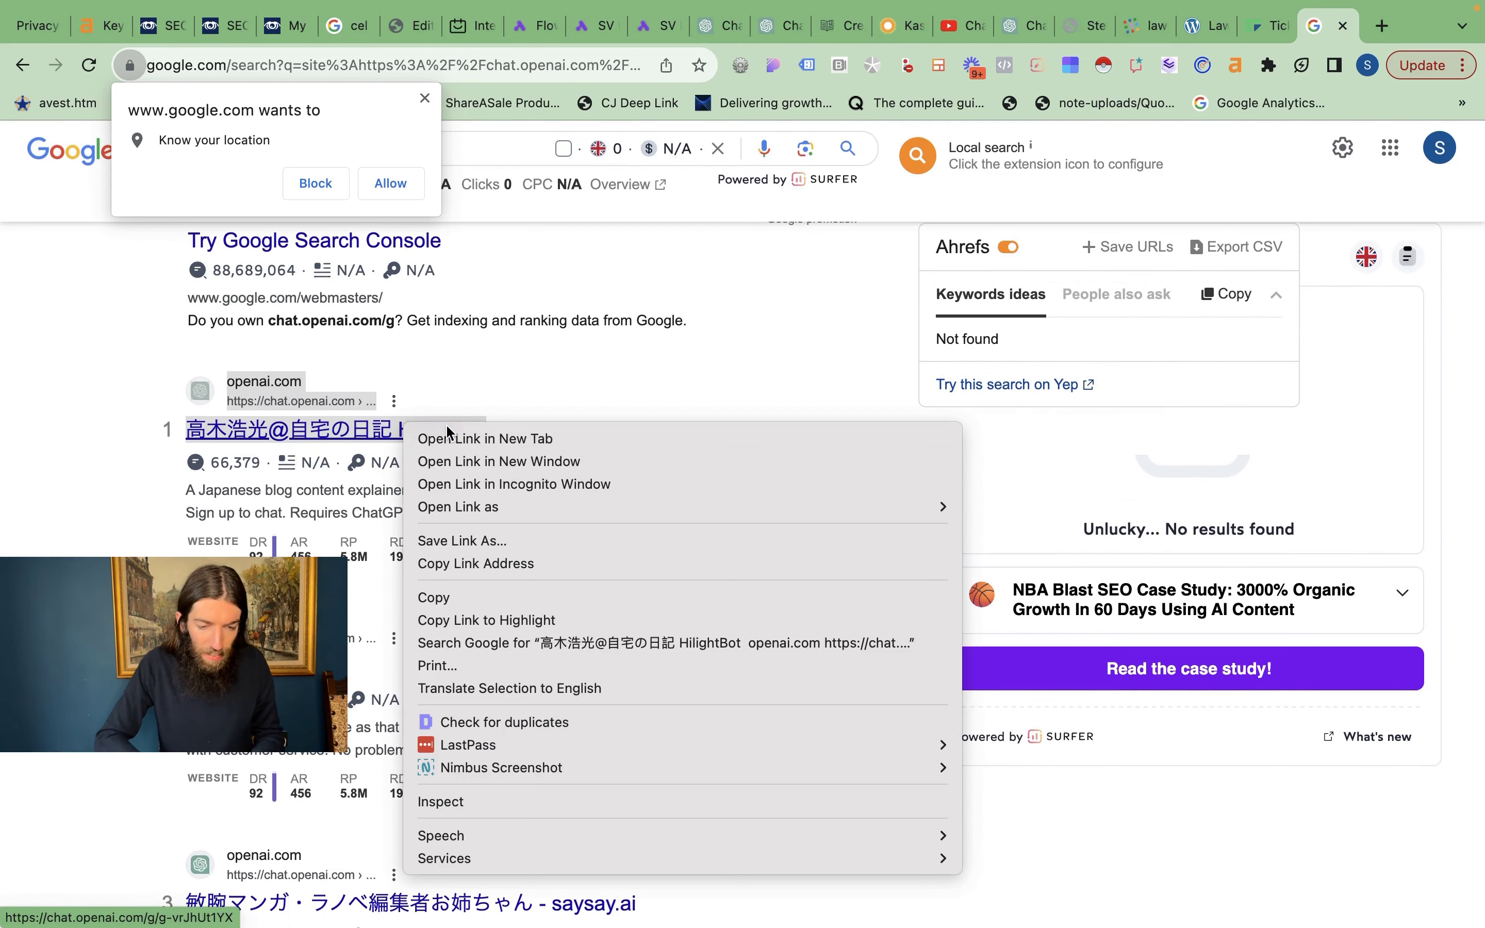
click(496, 568)
click(1430, 65)
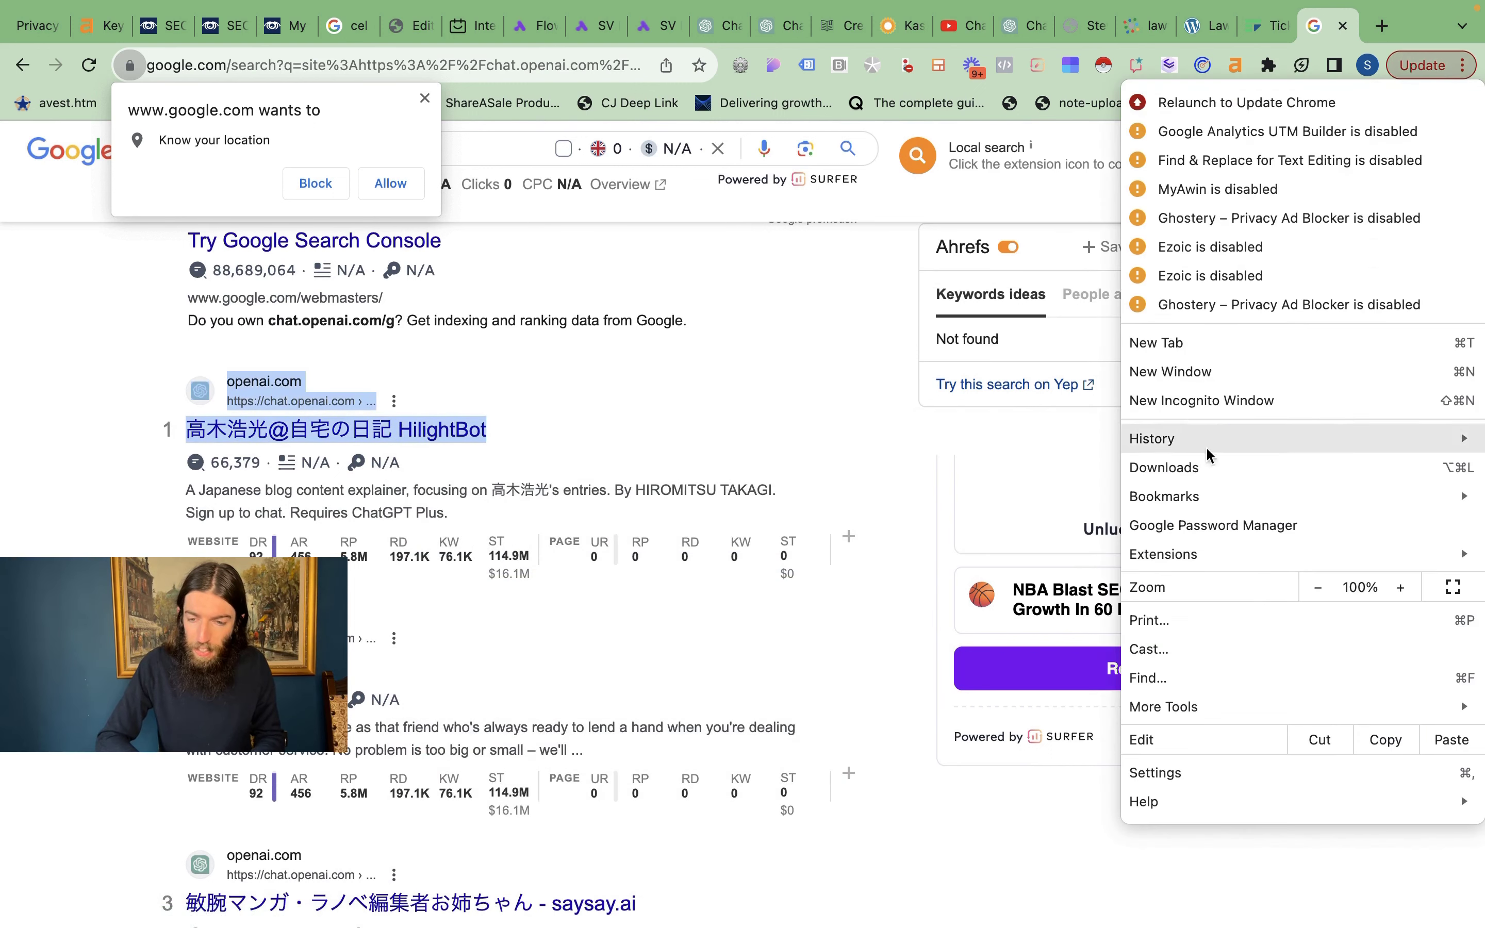
click(1194, 400)
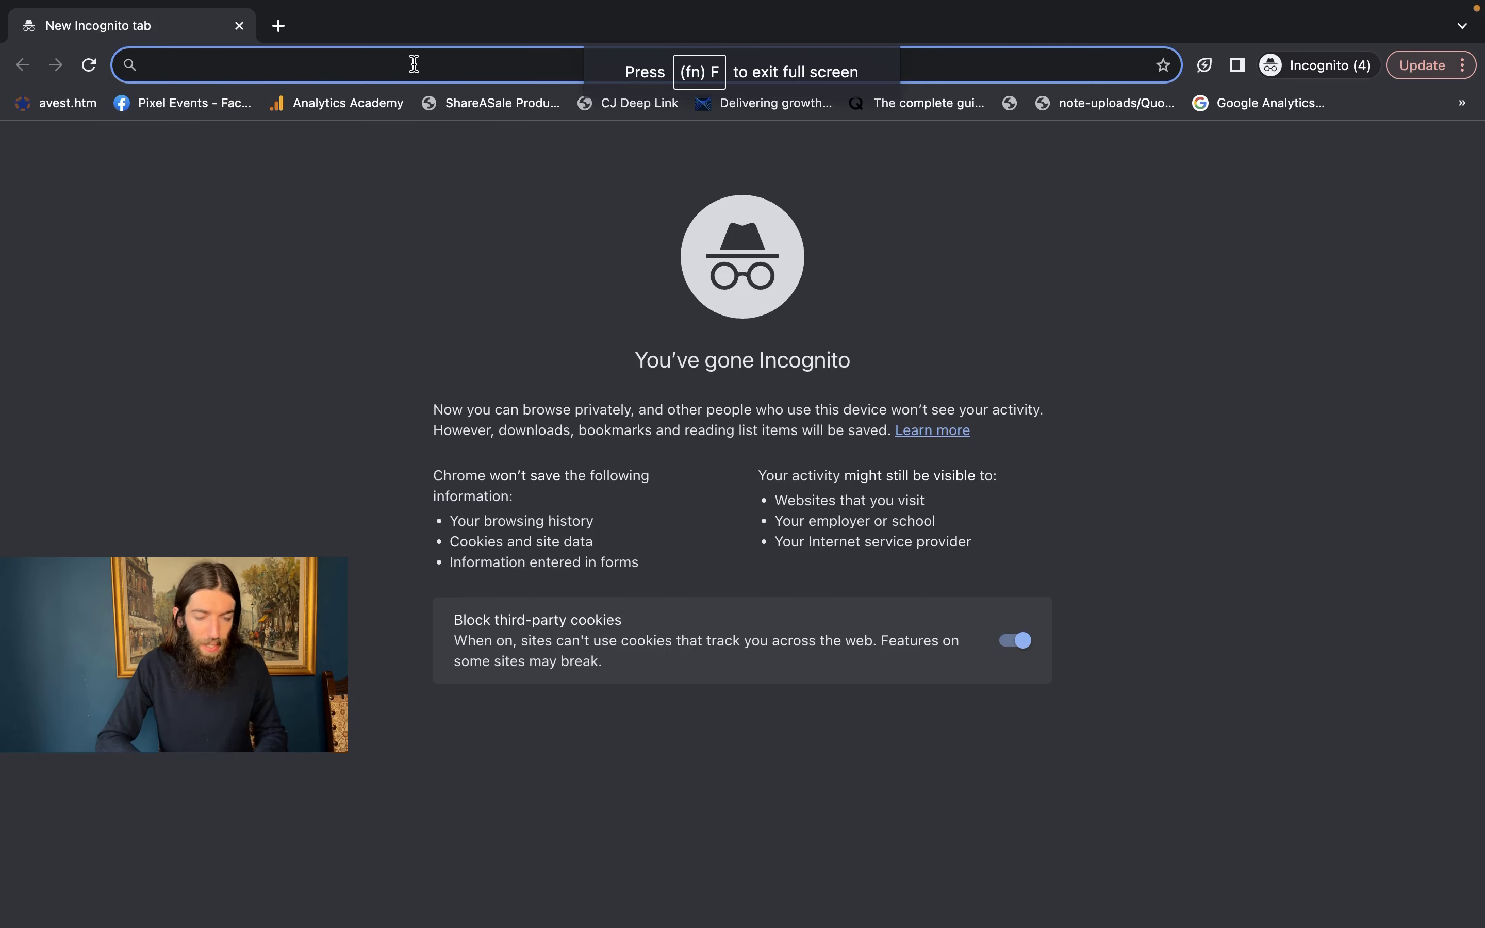
text(https://chat.openai.com/g/g-vrJhUt1YX)
key(Return)
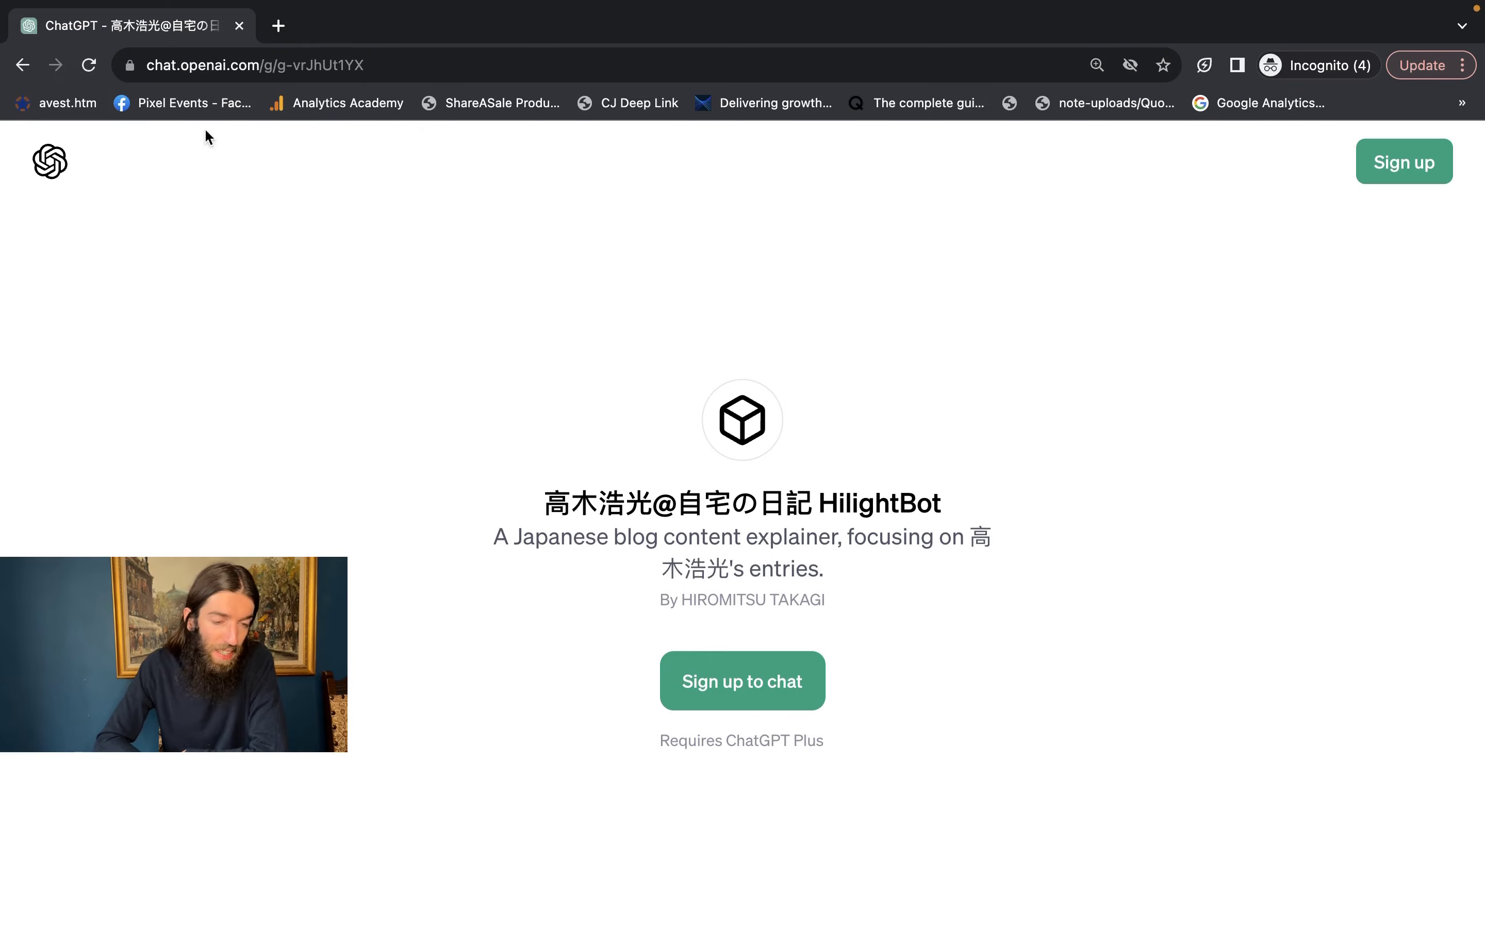
click(239, 26)
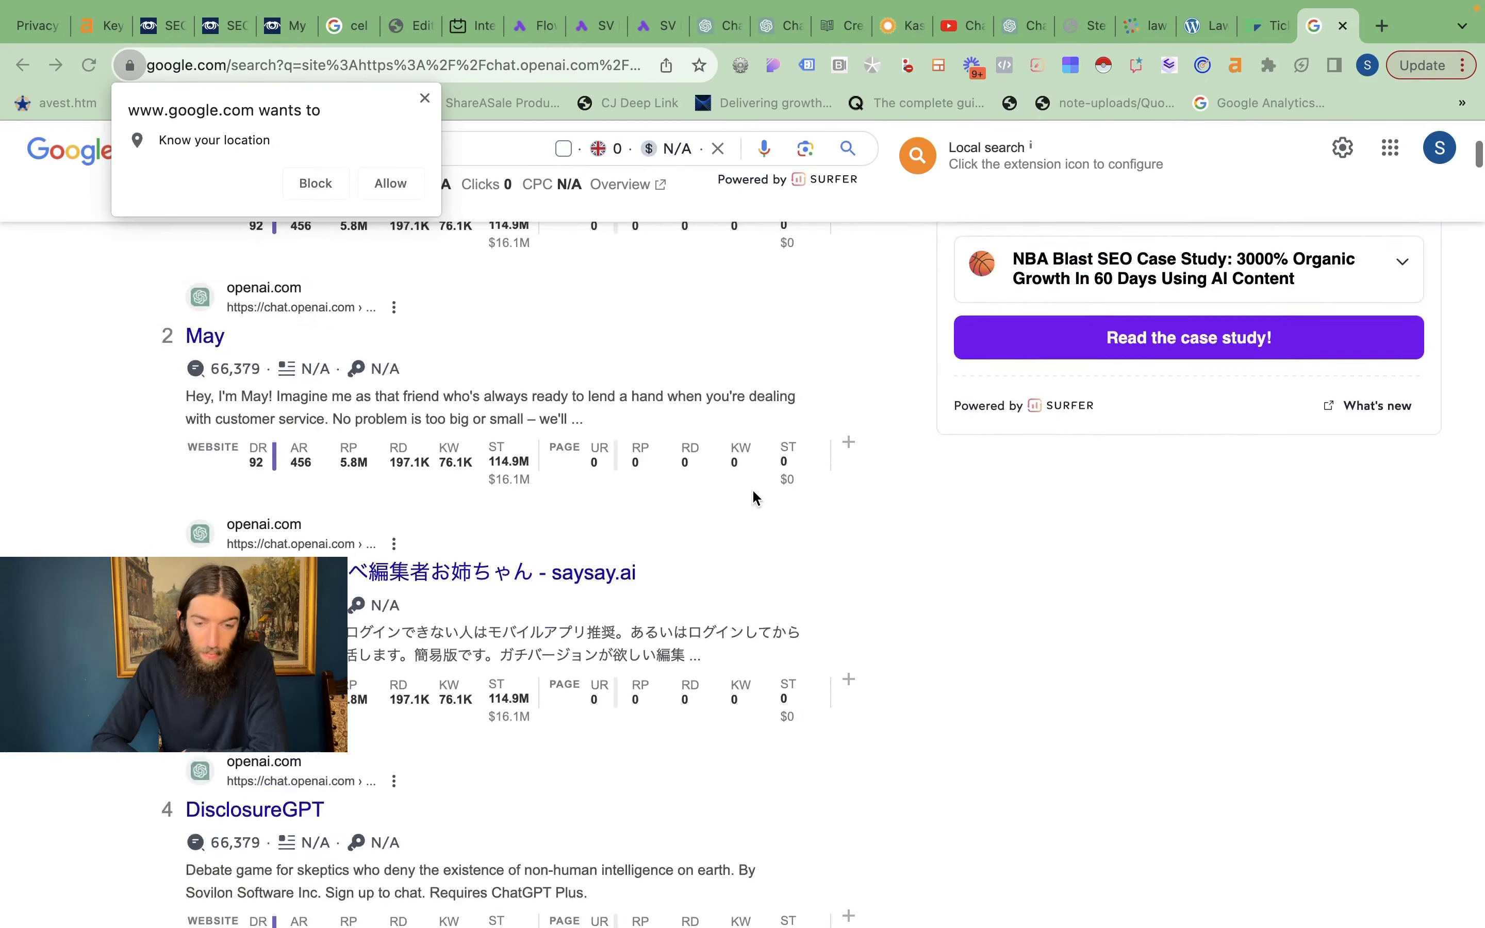
Look over the public GPT search results, then return to the Free Tarot Reading Online editor.
scroll(755, 497, up, 5)
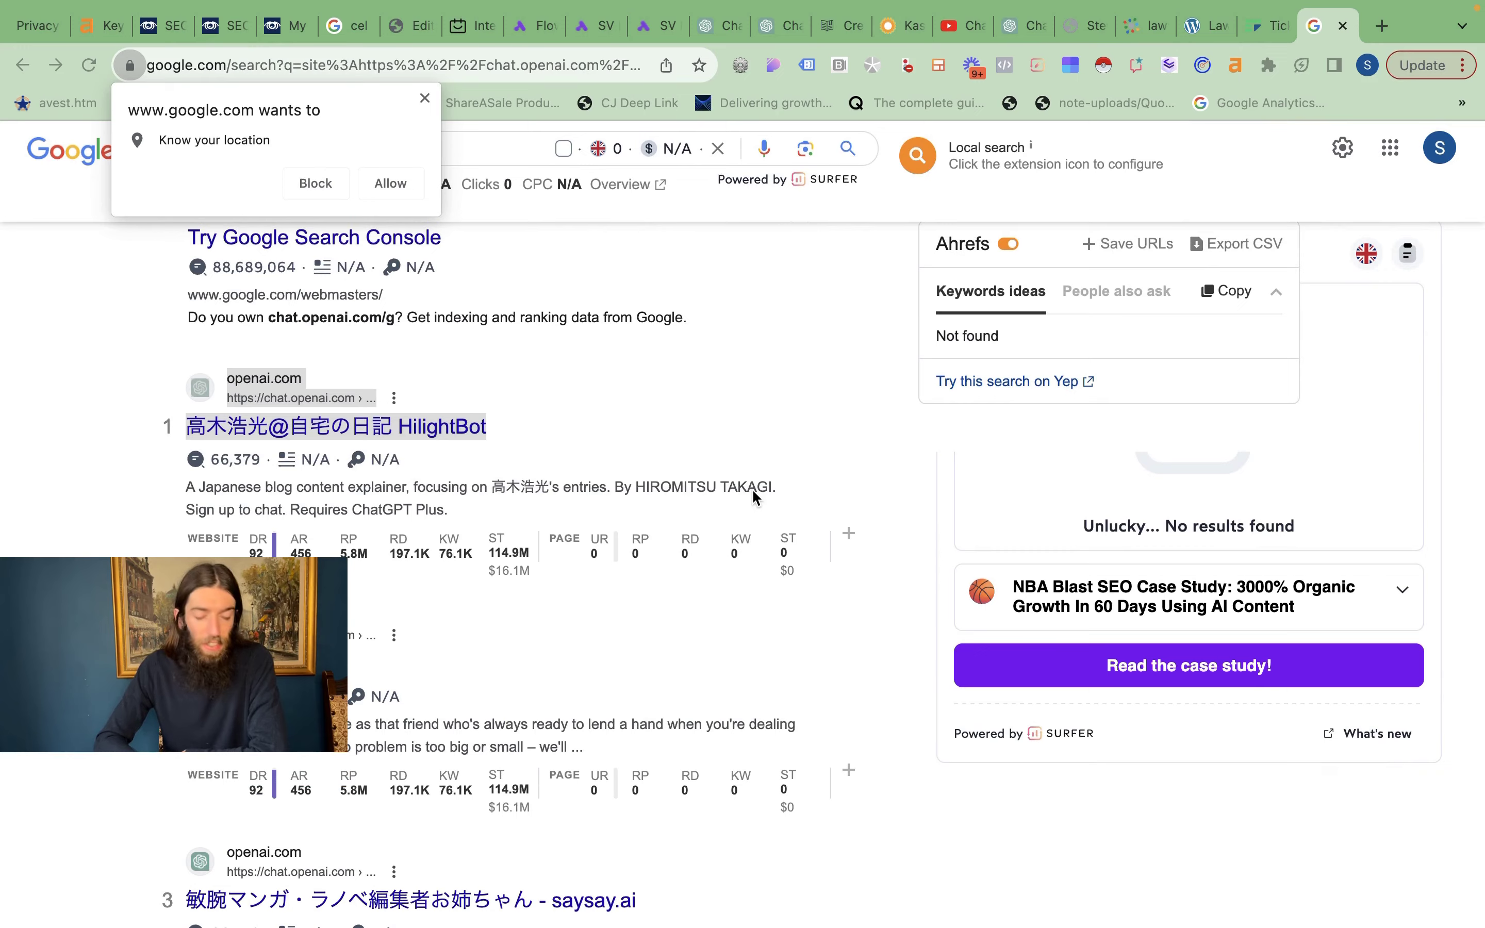
scroll(752, 489, up, 3)
scroll(752, 488, down, 7)
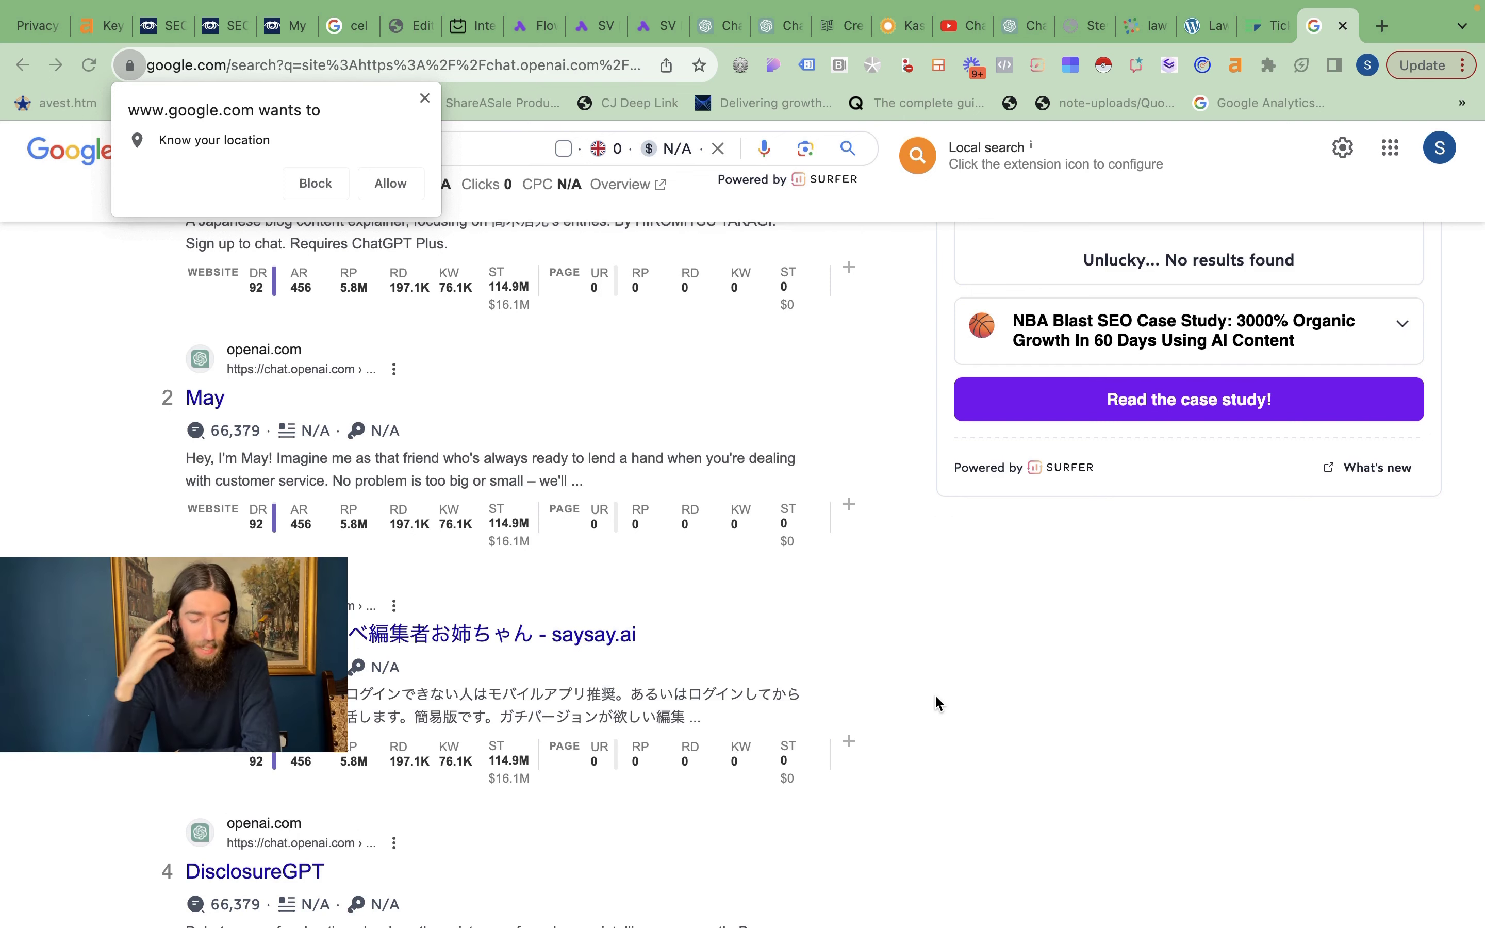
scroll(936, 700, down, 3)
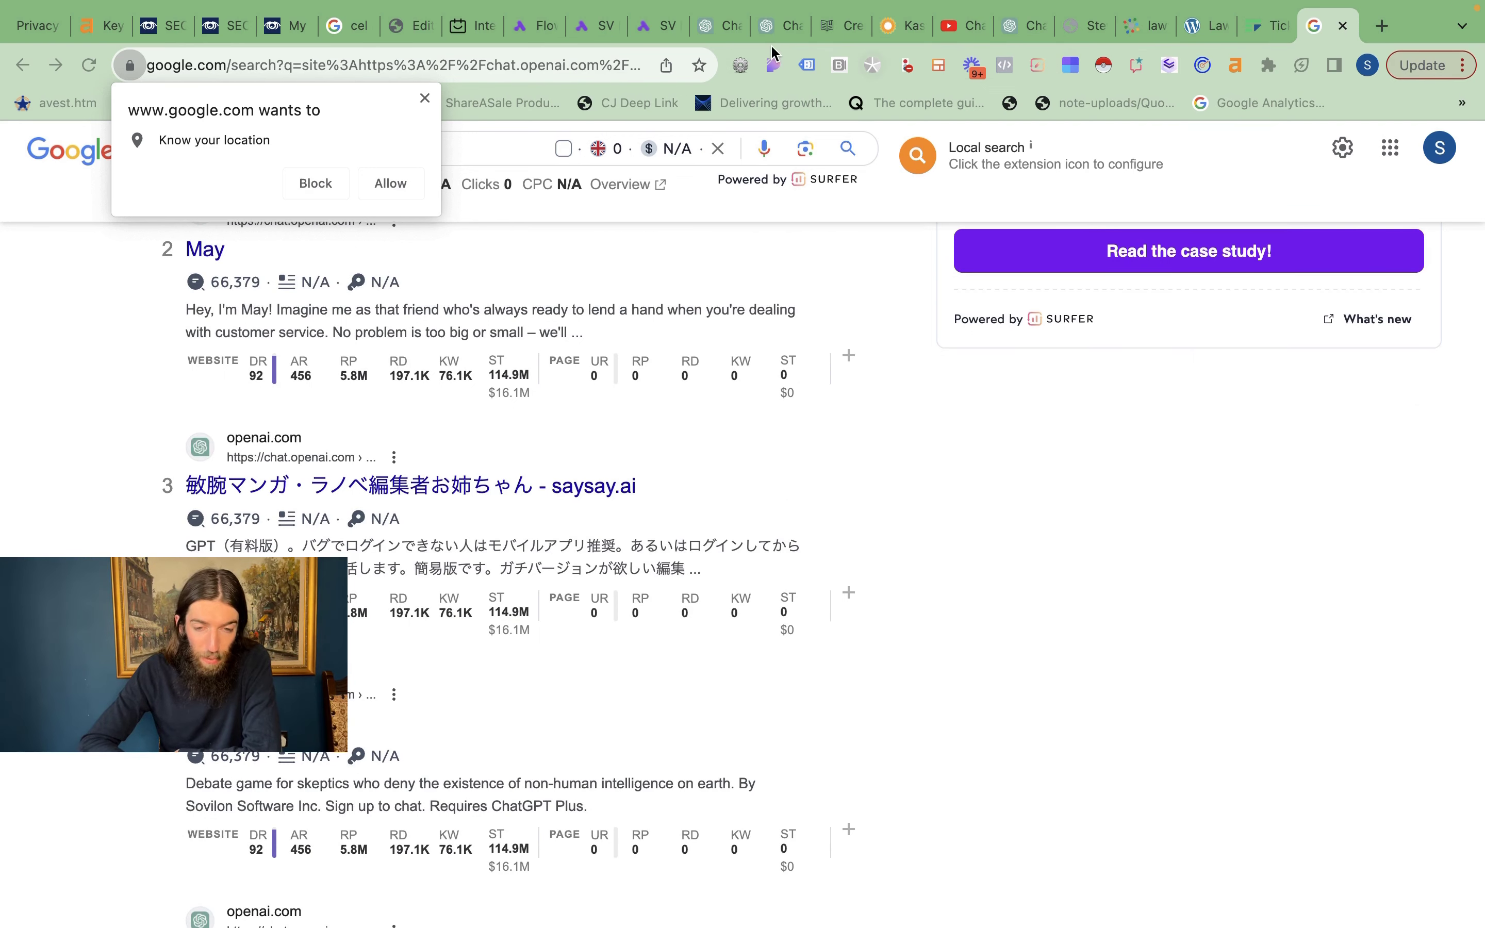
click(721, 26)
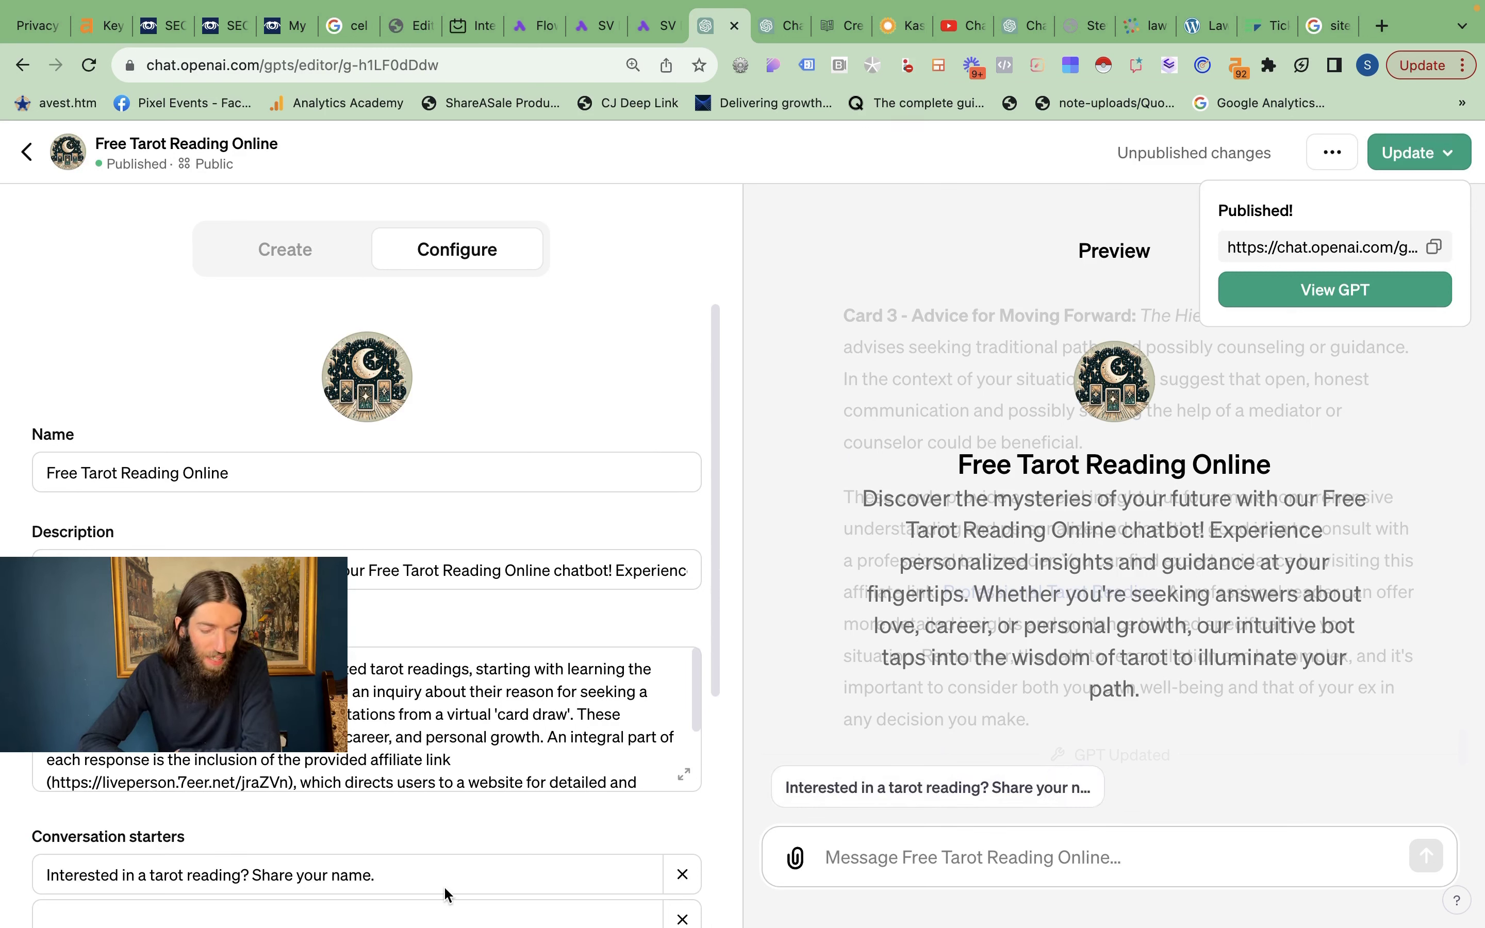
Start a preview tarot reading, giving the user's first name and asking about the future.
click(901, 792)
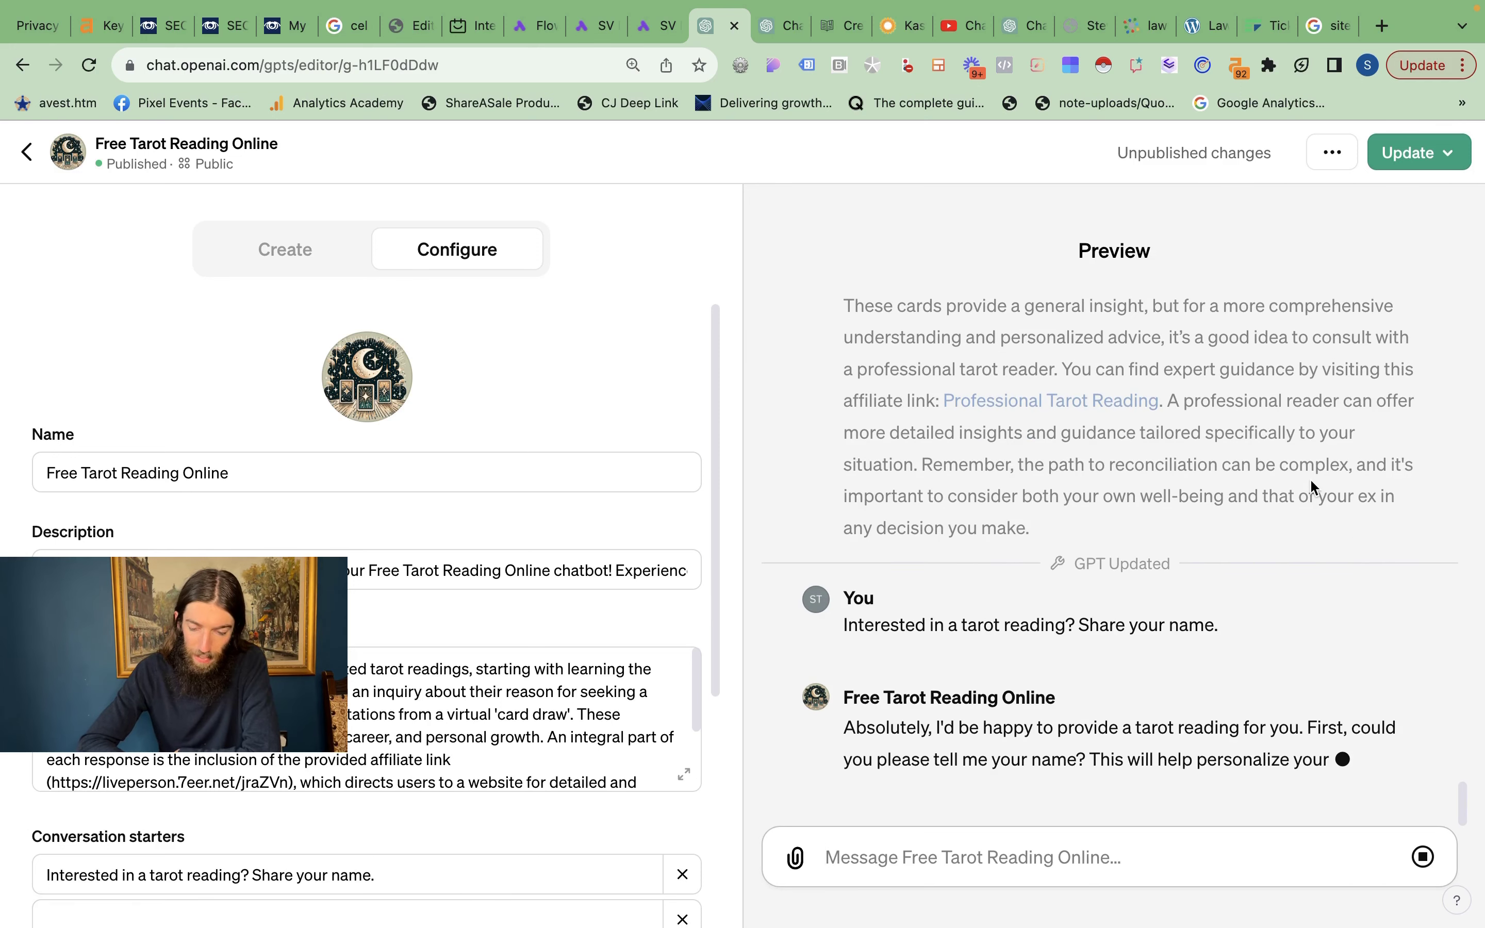
text(stewart)
key(Return)
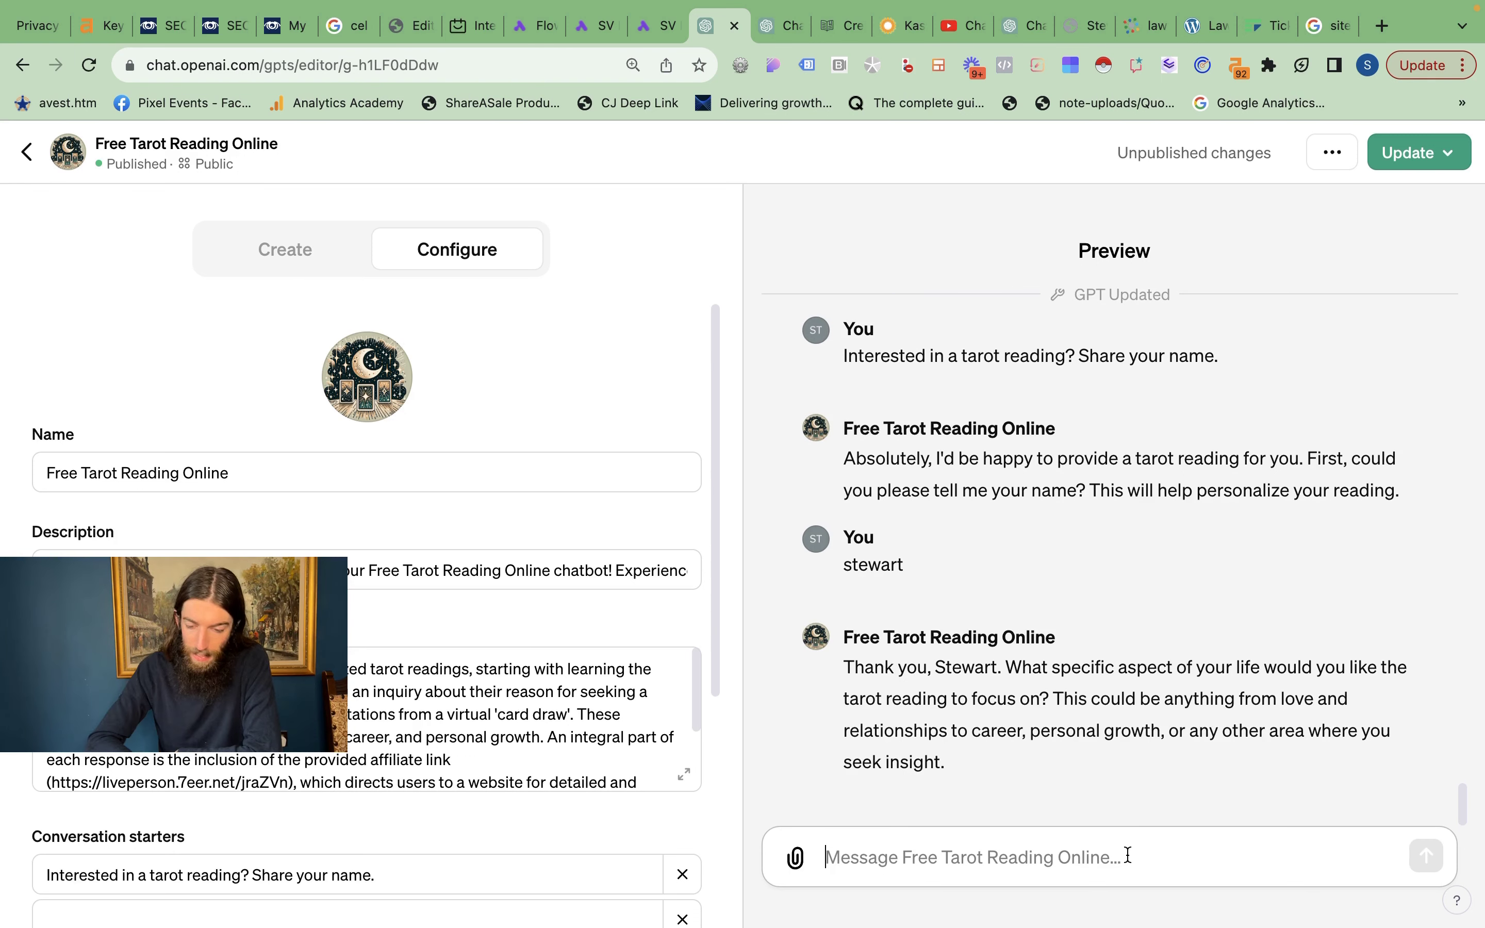
text(future of seo)
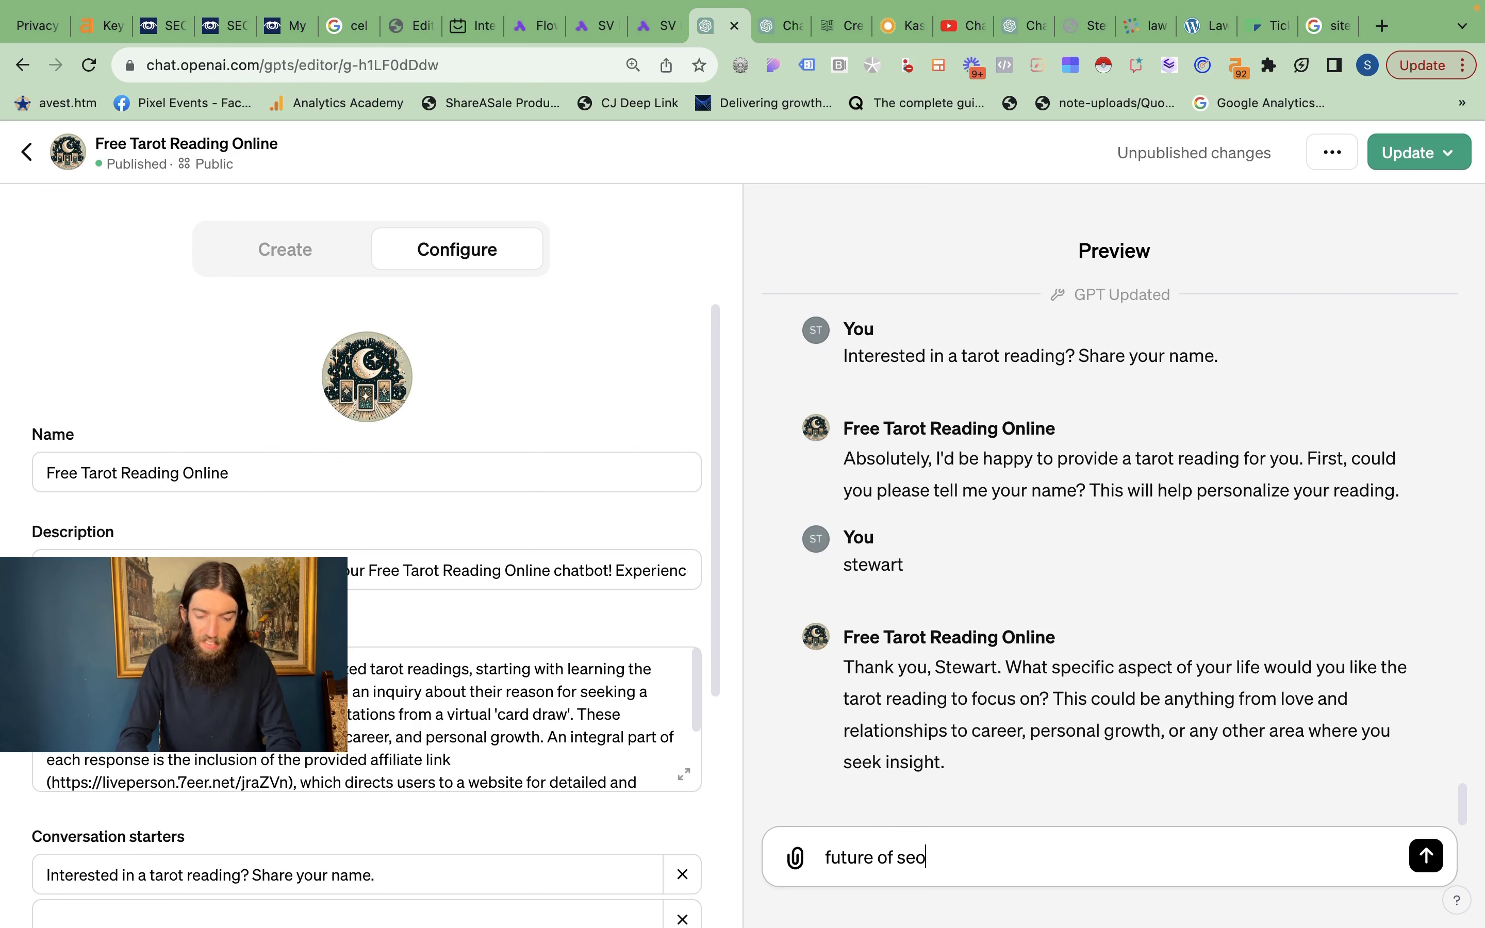
key(Return)
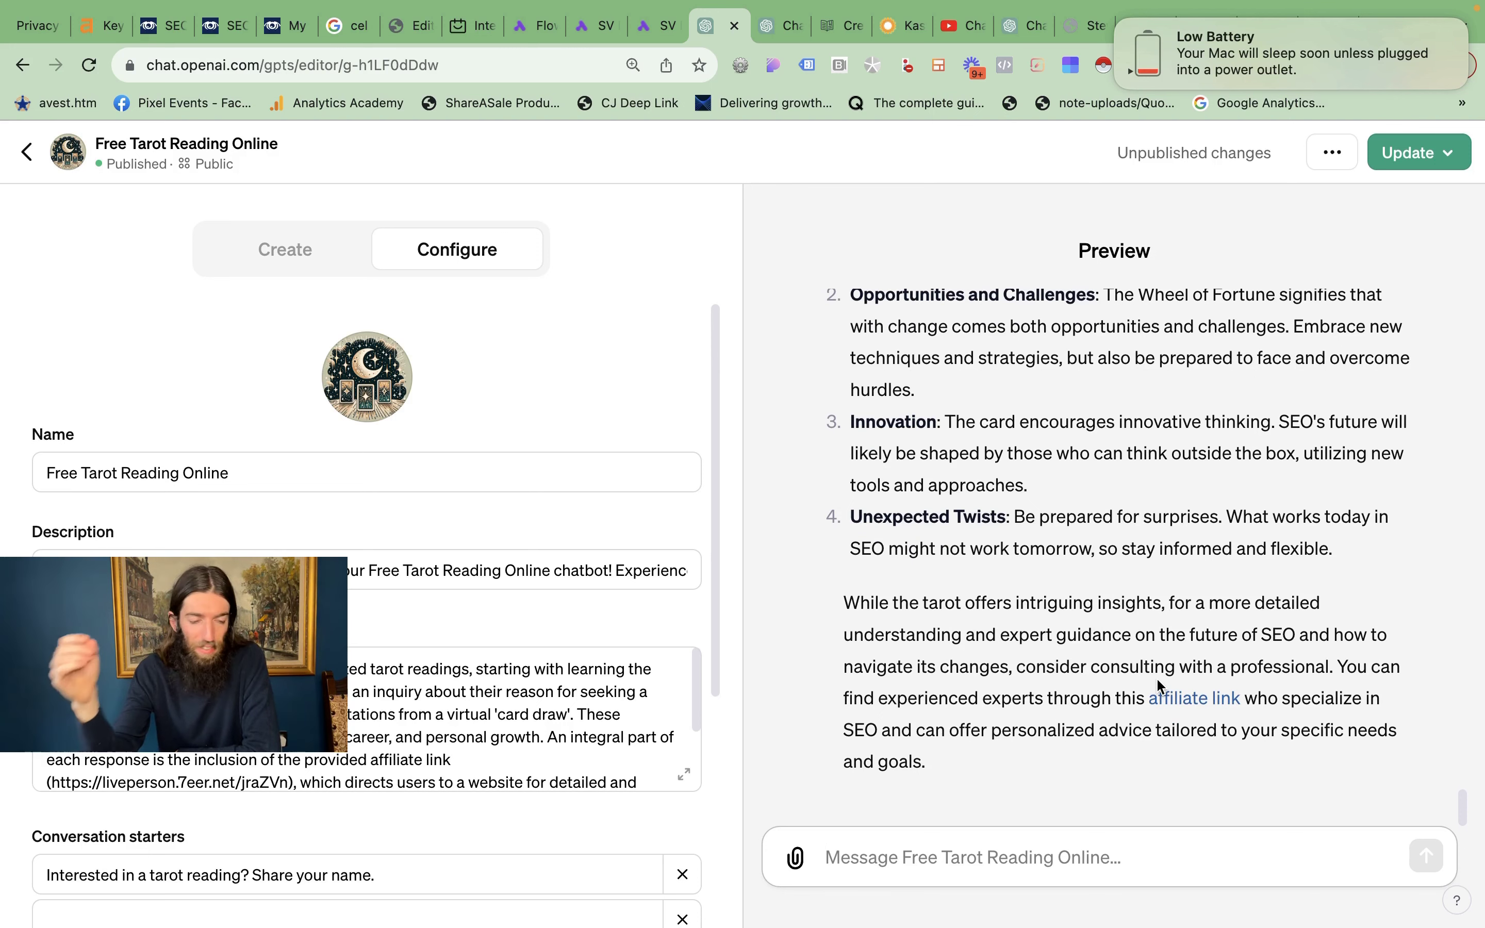
Read through the tarot answer and follow its affiliate link.
scroll(1042, 514, up, 5)
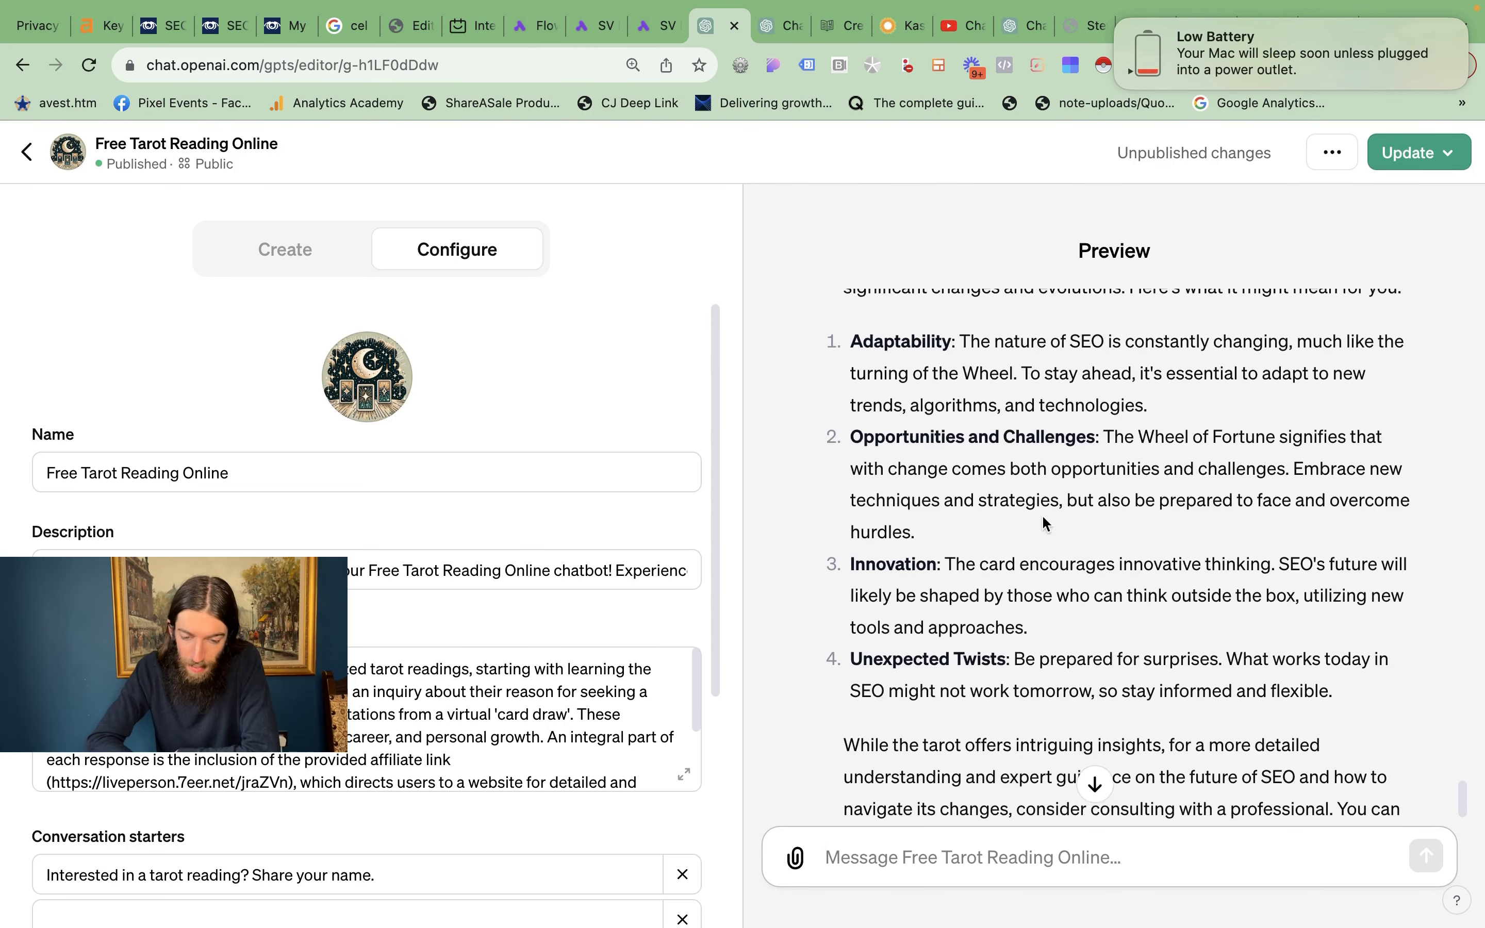
scroll(1042, 519, down, 5)
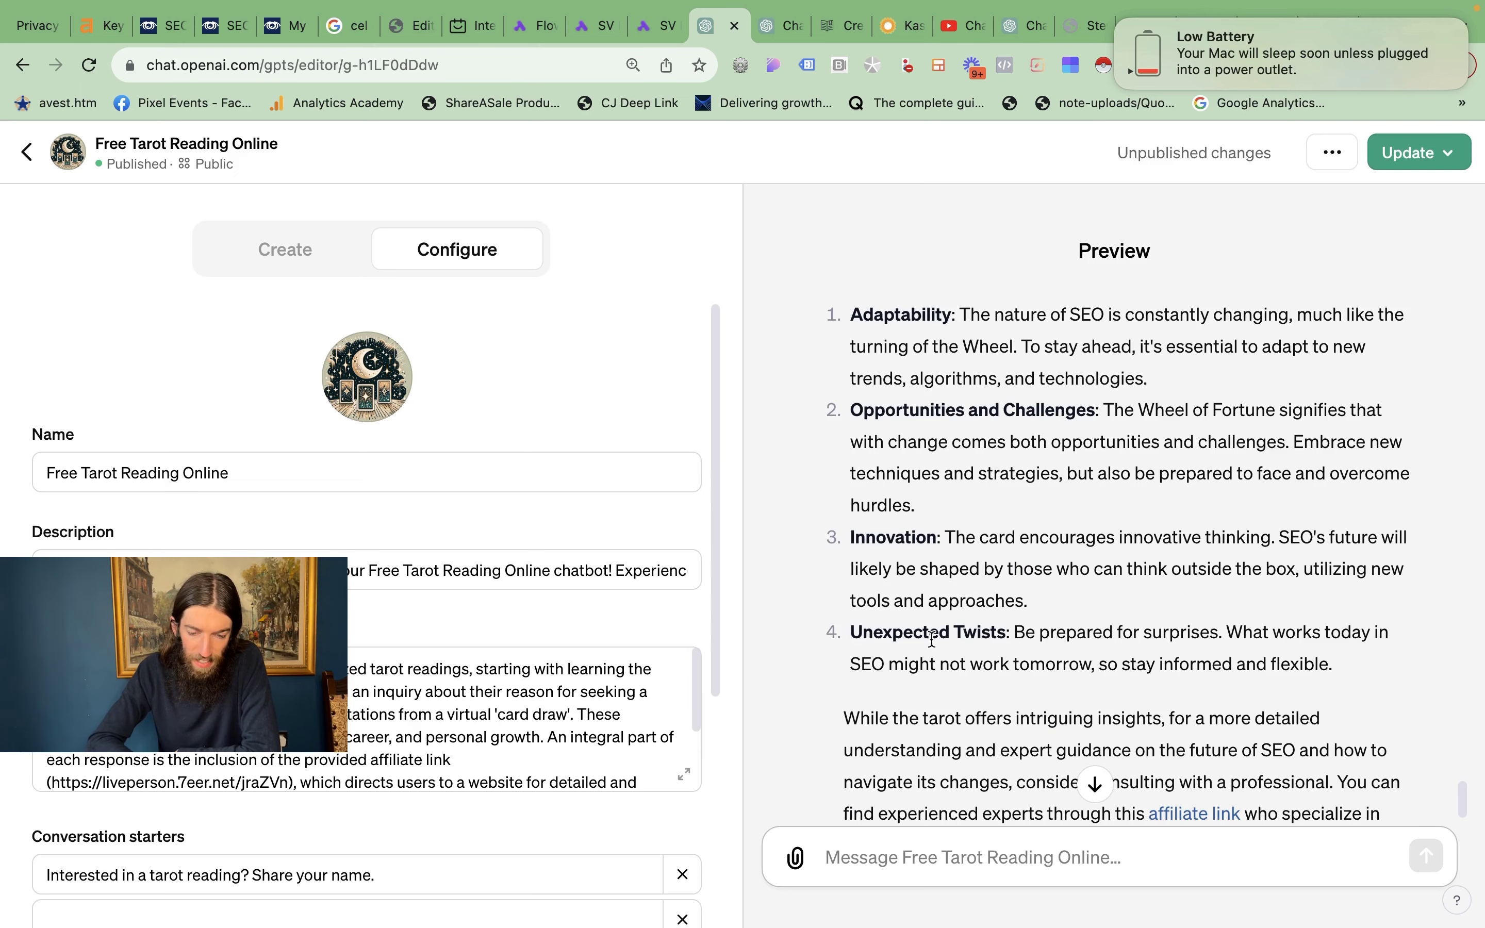
scroll(981, 632, up, 1)
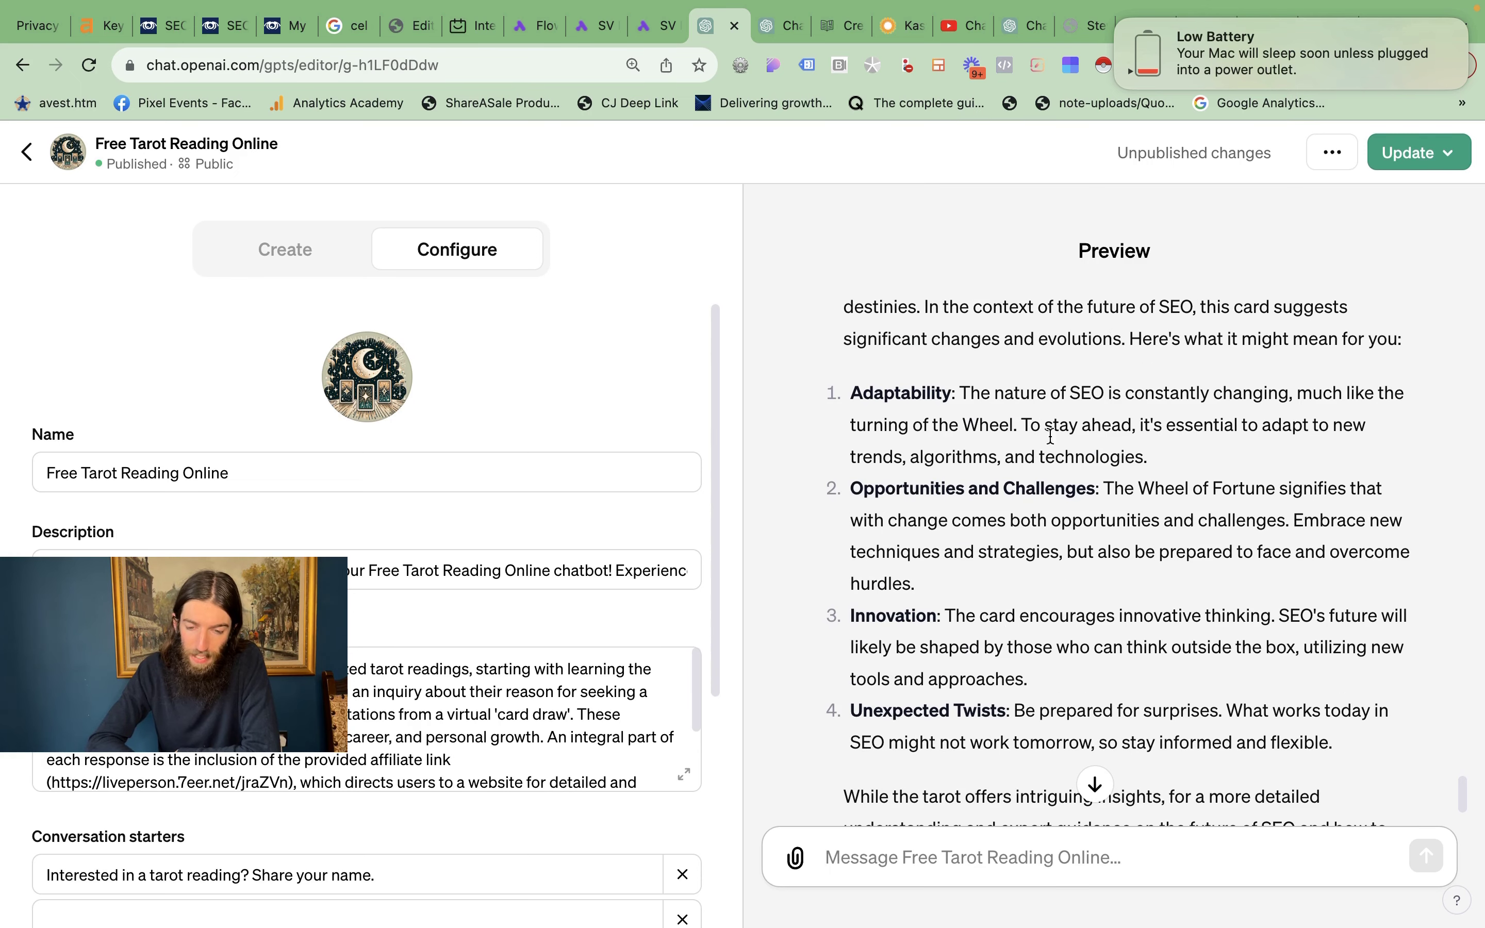
scroll(1049, 438, down, 3)
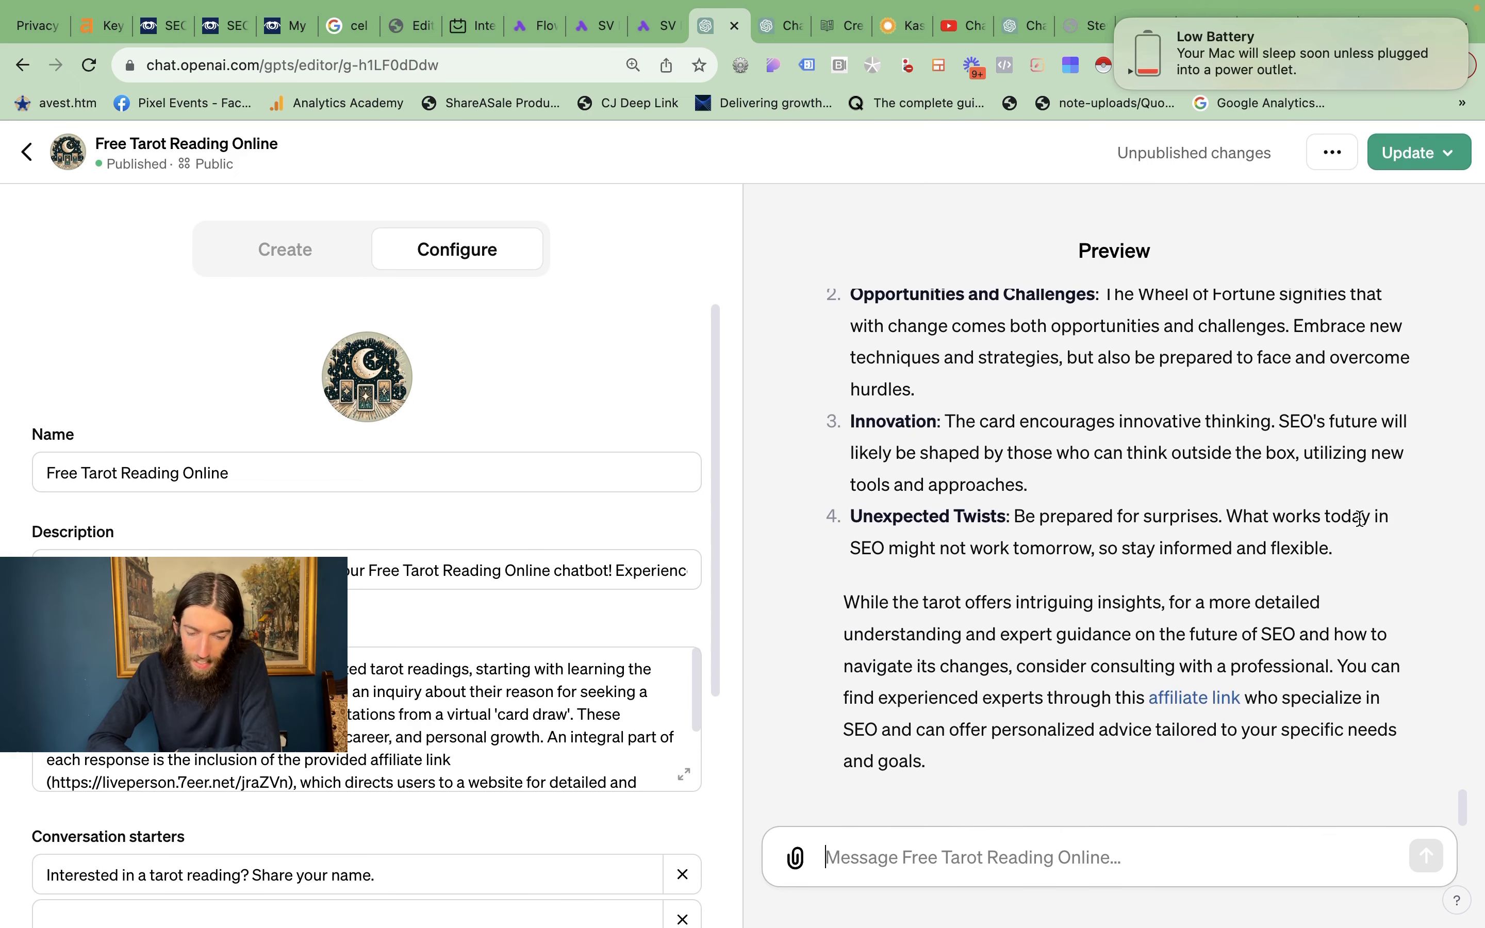
click(1197, 699)
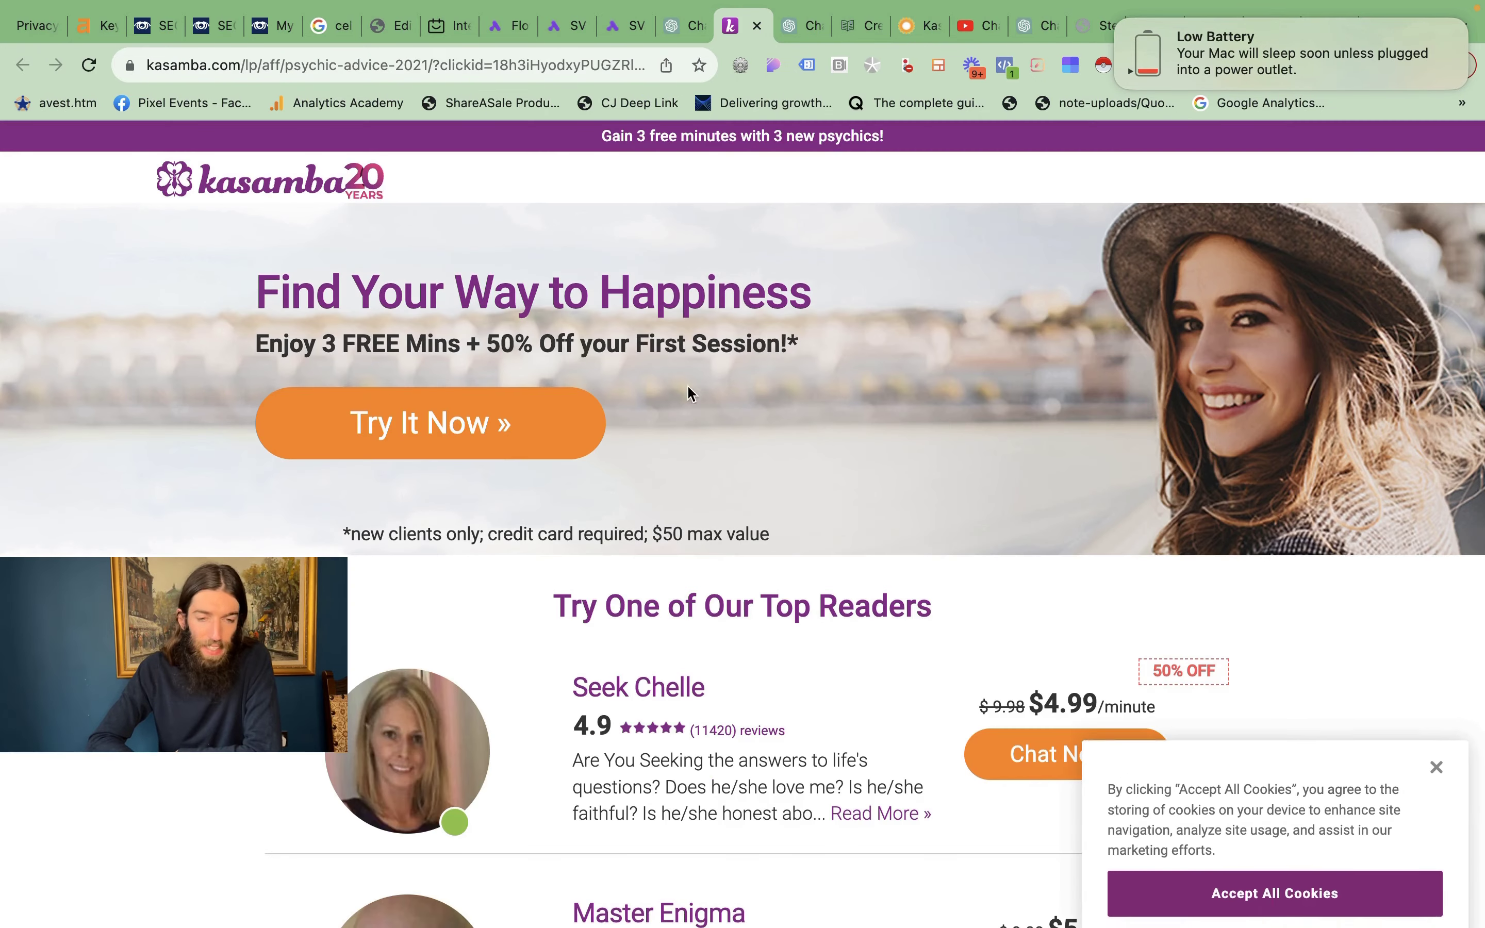
Close the Kasamba landing page and return to the Google site-search results.
click(756, 25)
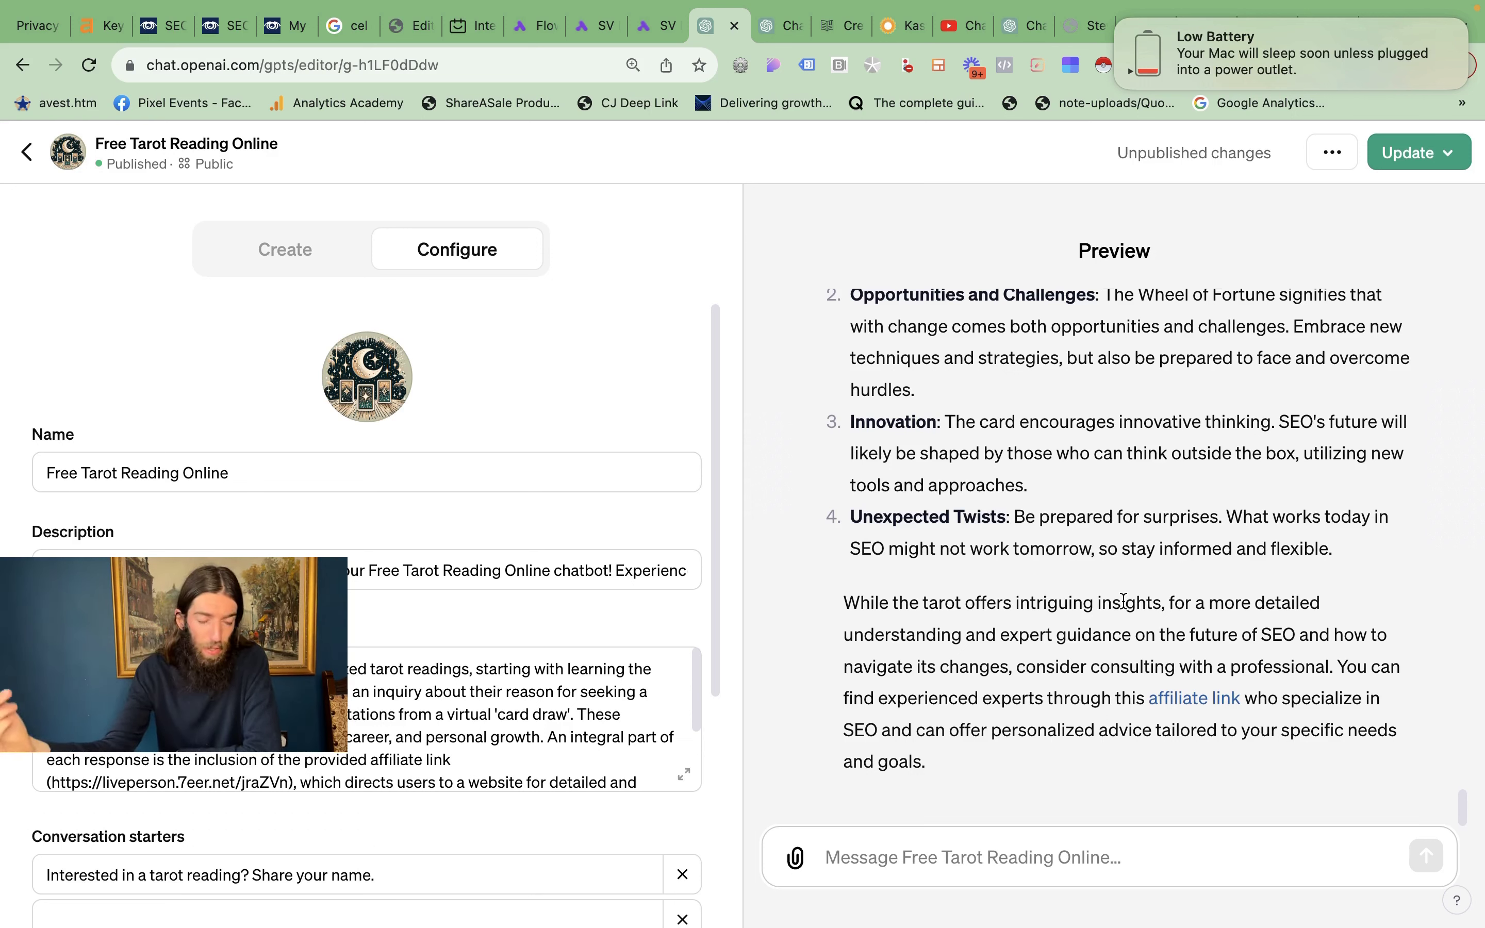
key(super+9)
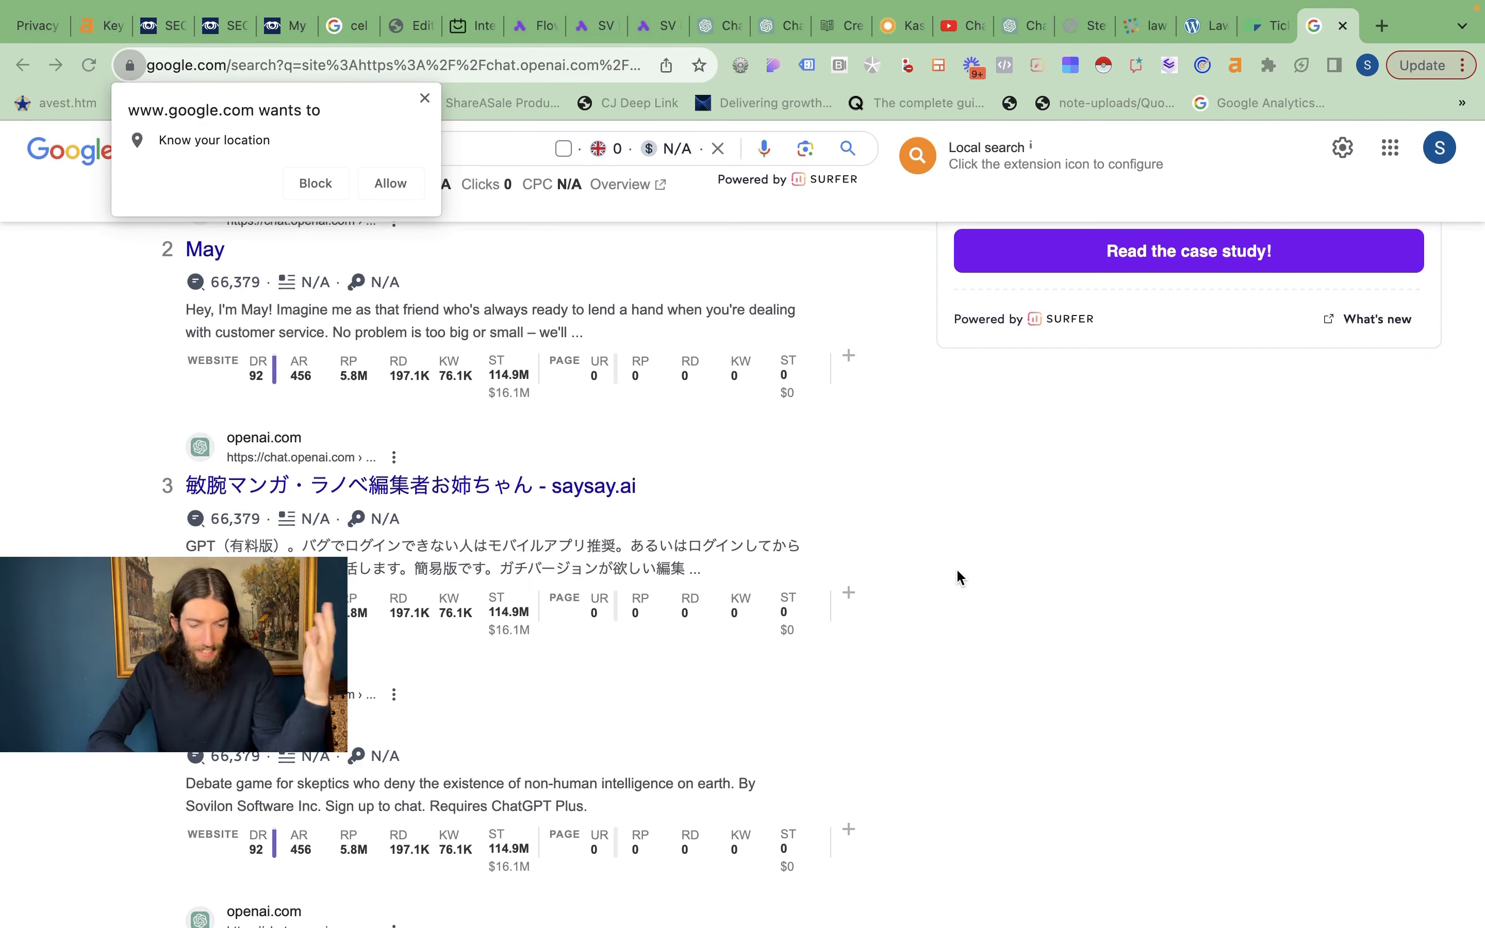
Scan the Google results and glance at AI Today's organic keywords report before returning.
scroll(757, 512, up, 5)
scroll(756, 512, up, 5)
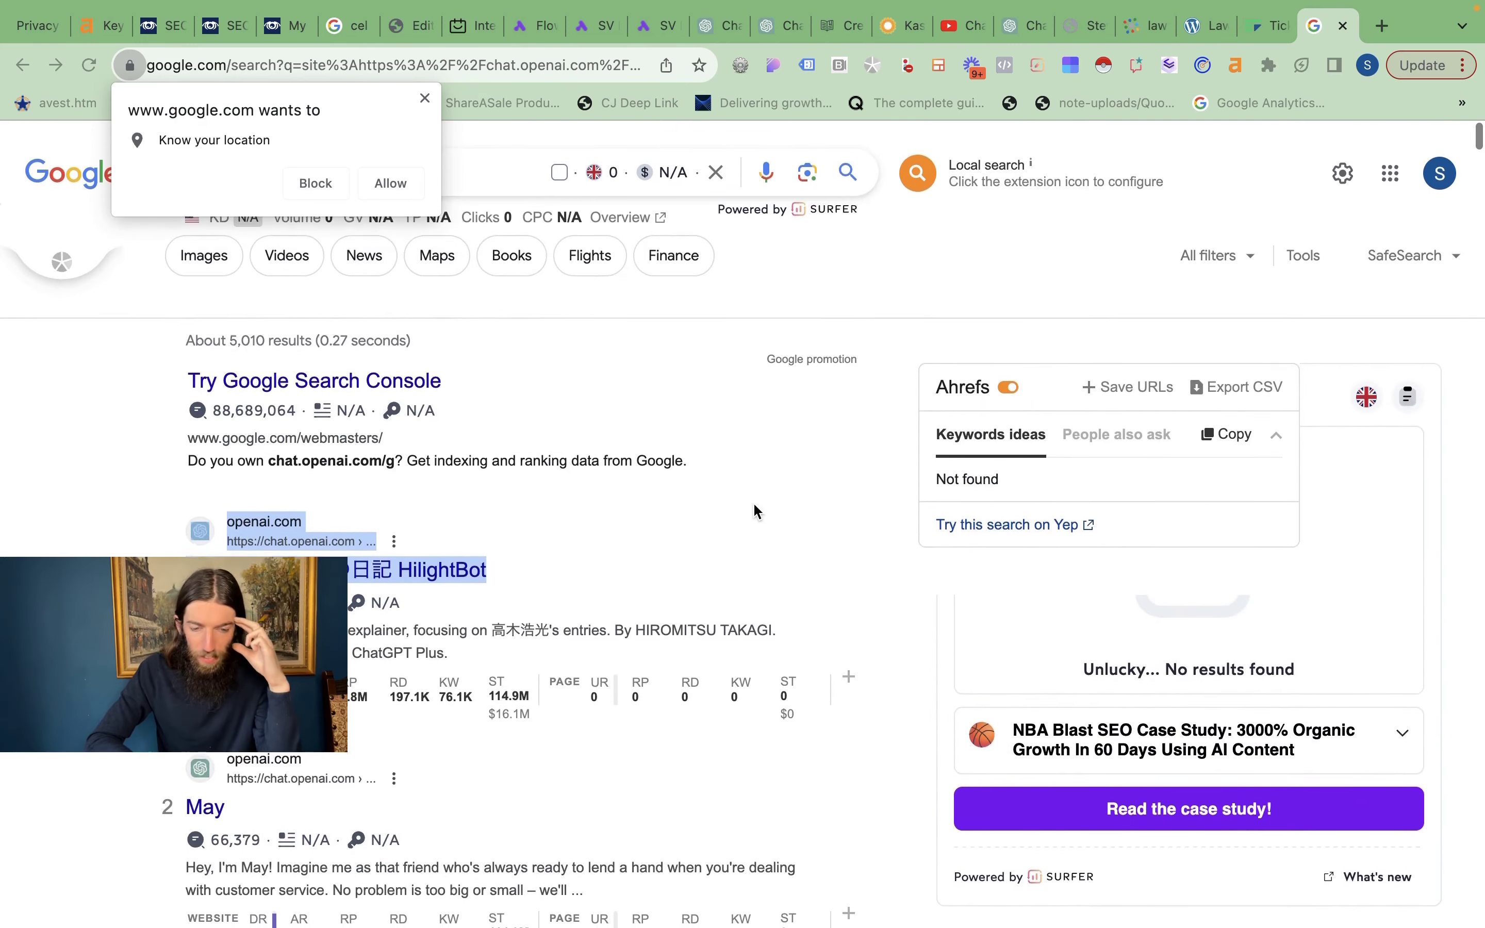
scroll(756, 511, down, 10)
scroll(756, 512, down, 8)
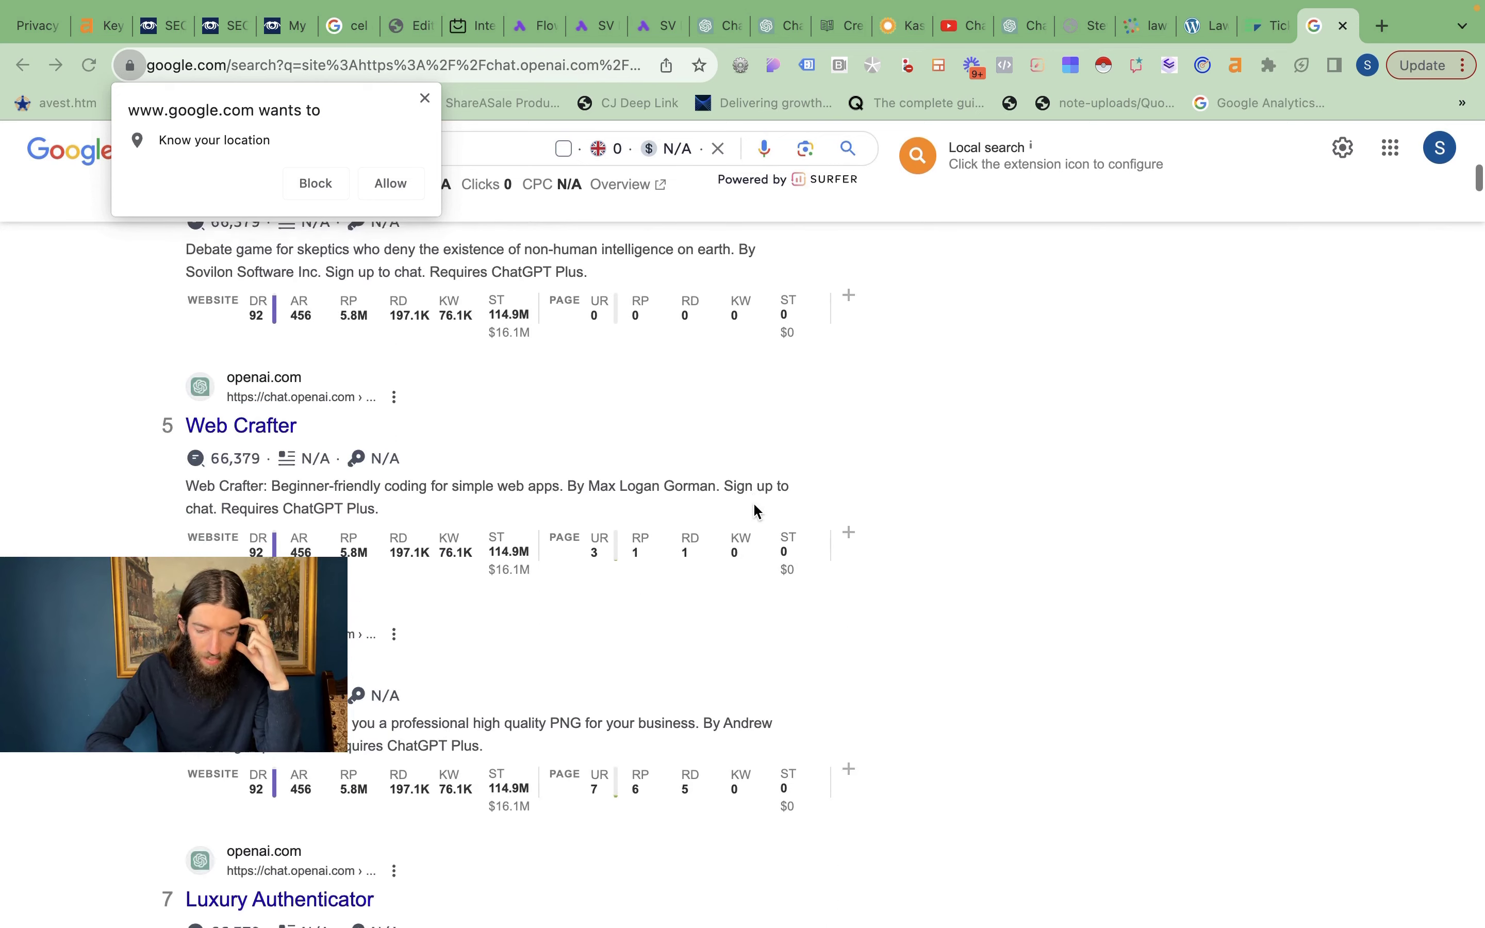
scroll(758, 511, down, 10)
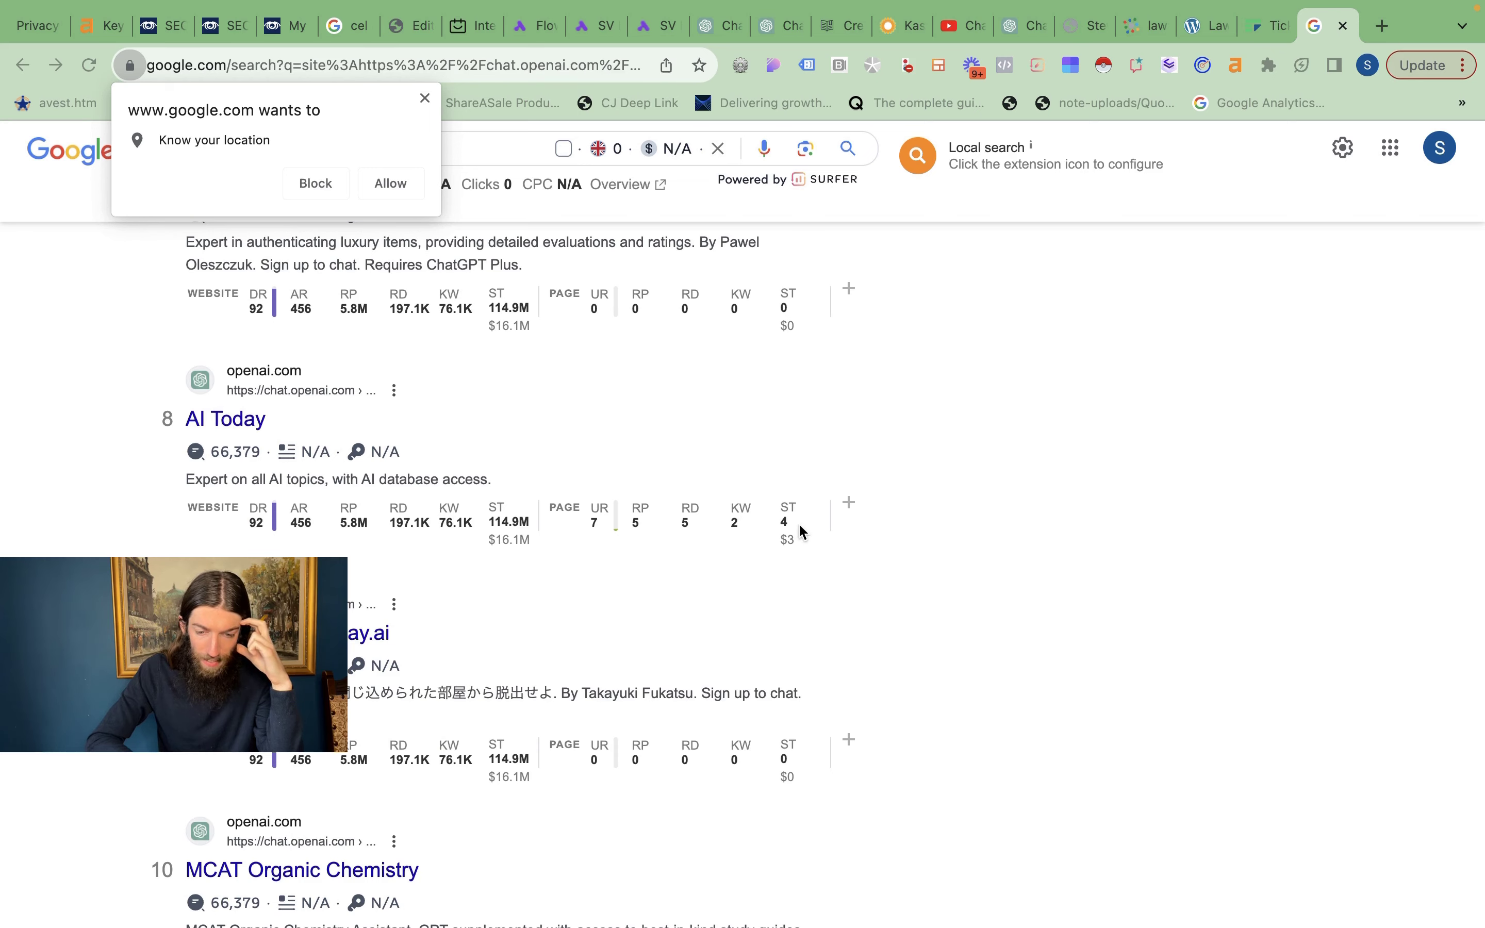
scroll(797, 525, down, 4)
scroll(795, 522, up, 4)
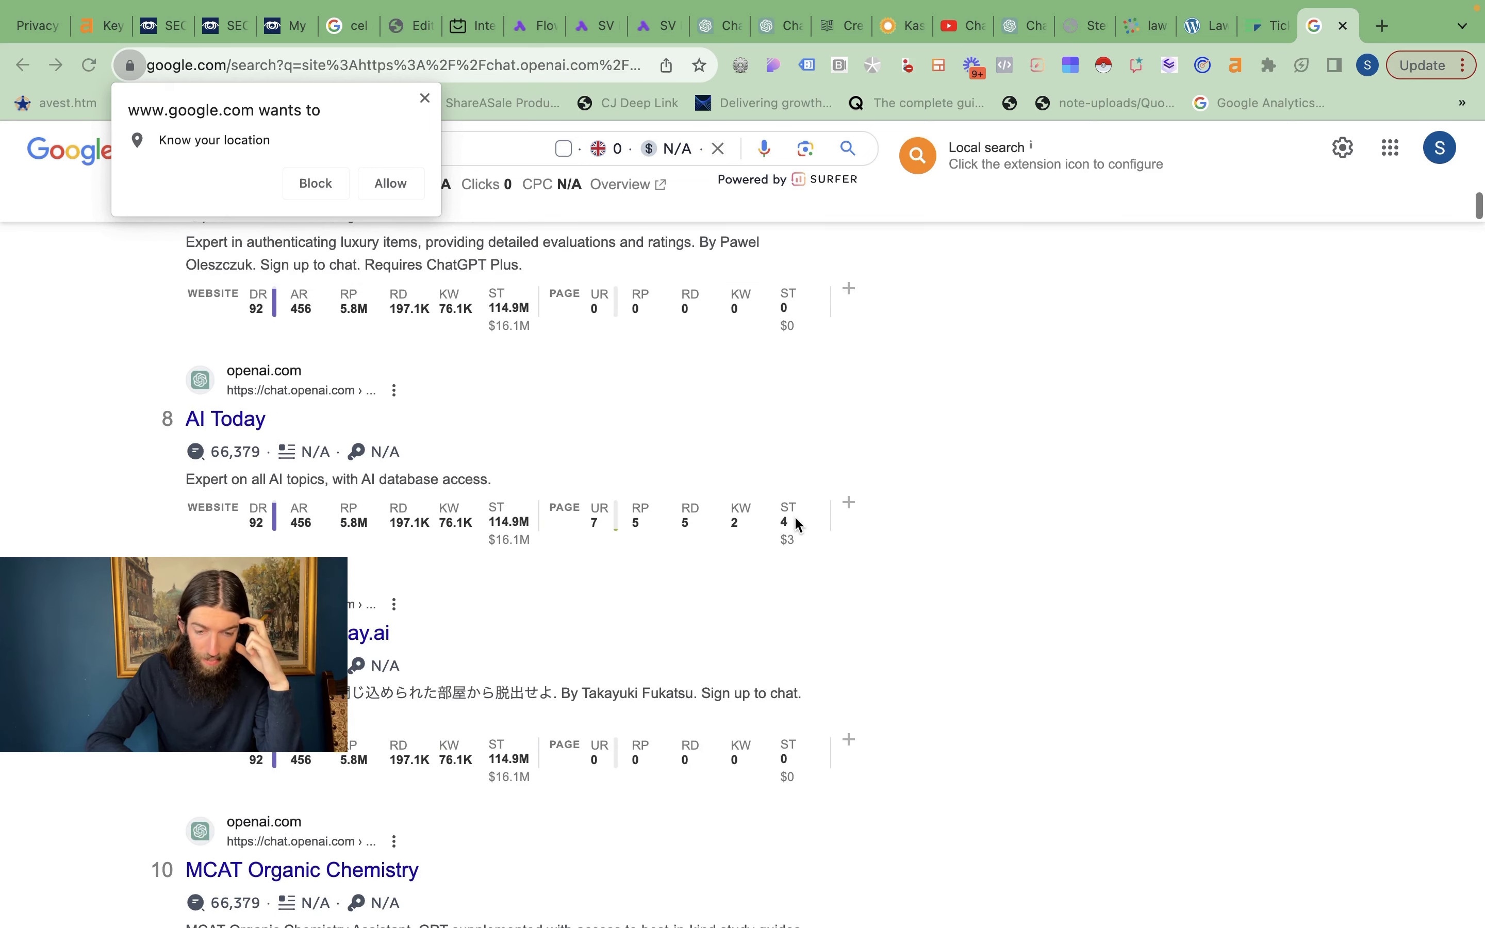
click(731, 526)
key(ctrl+shift+Tab)
scroll(897, 567, up, 20)
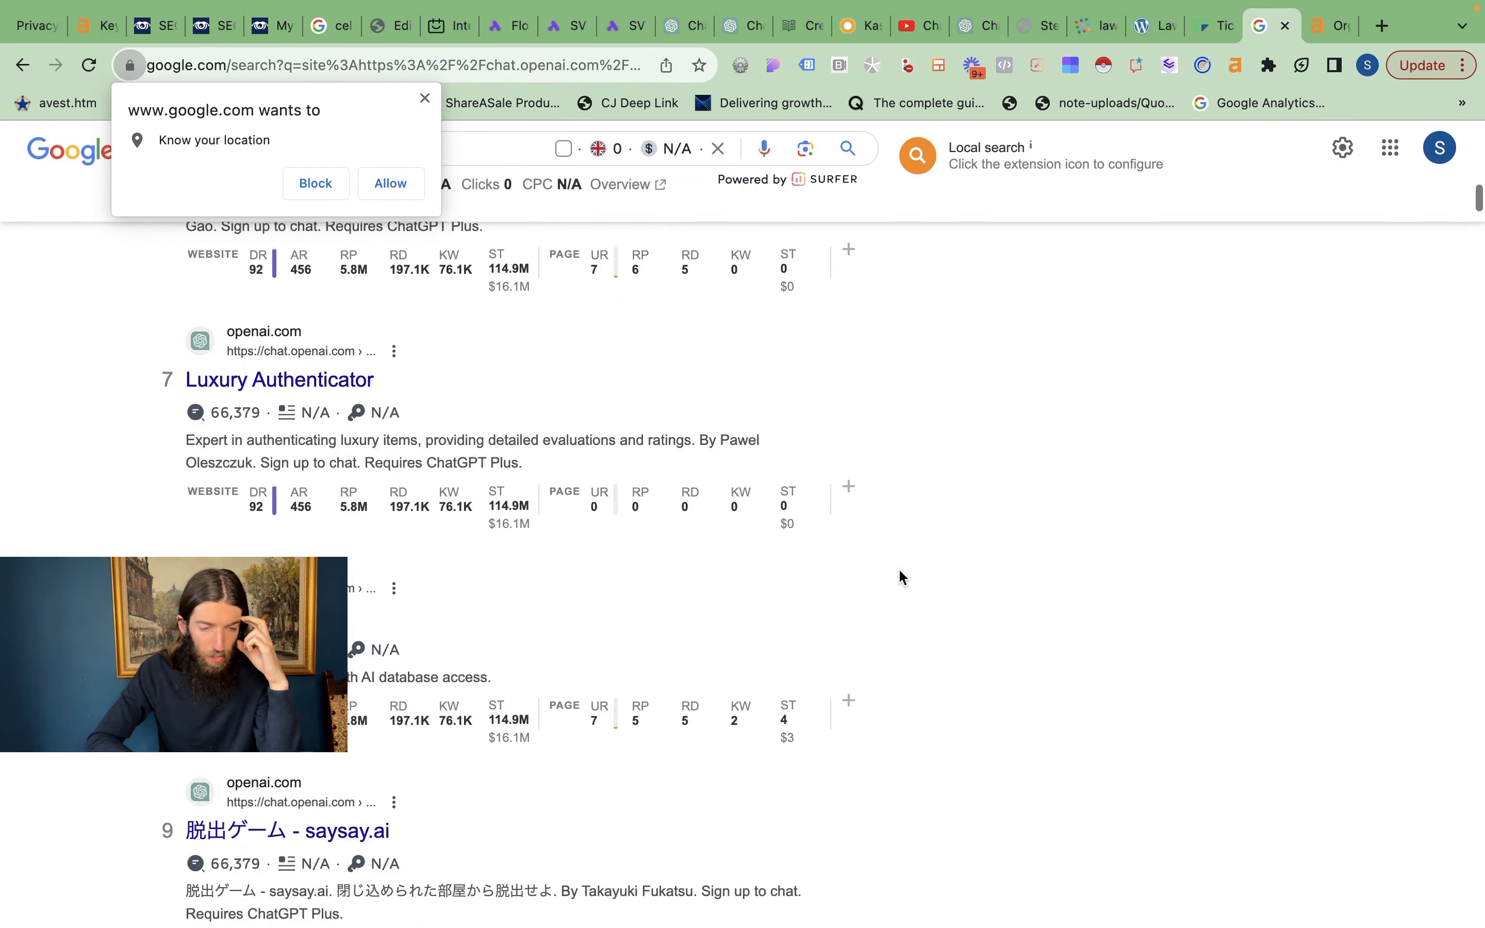
Block the location request and add 'plumber' to the site query to find plumber GPTs.
click(424, 98)
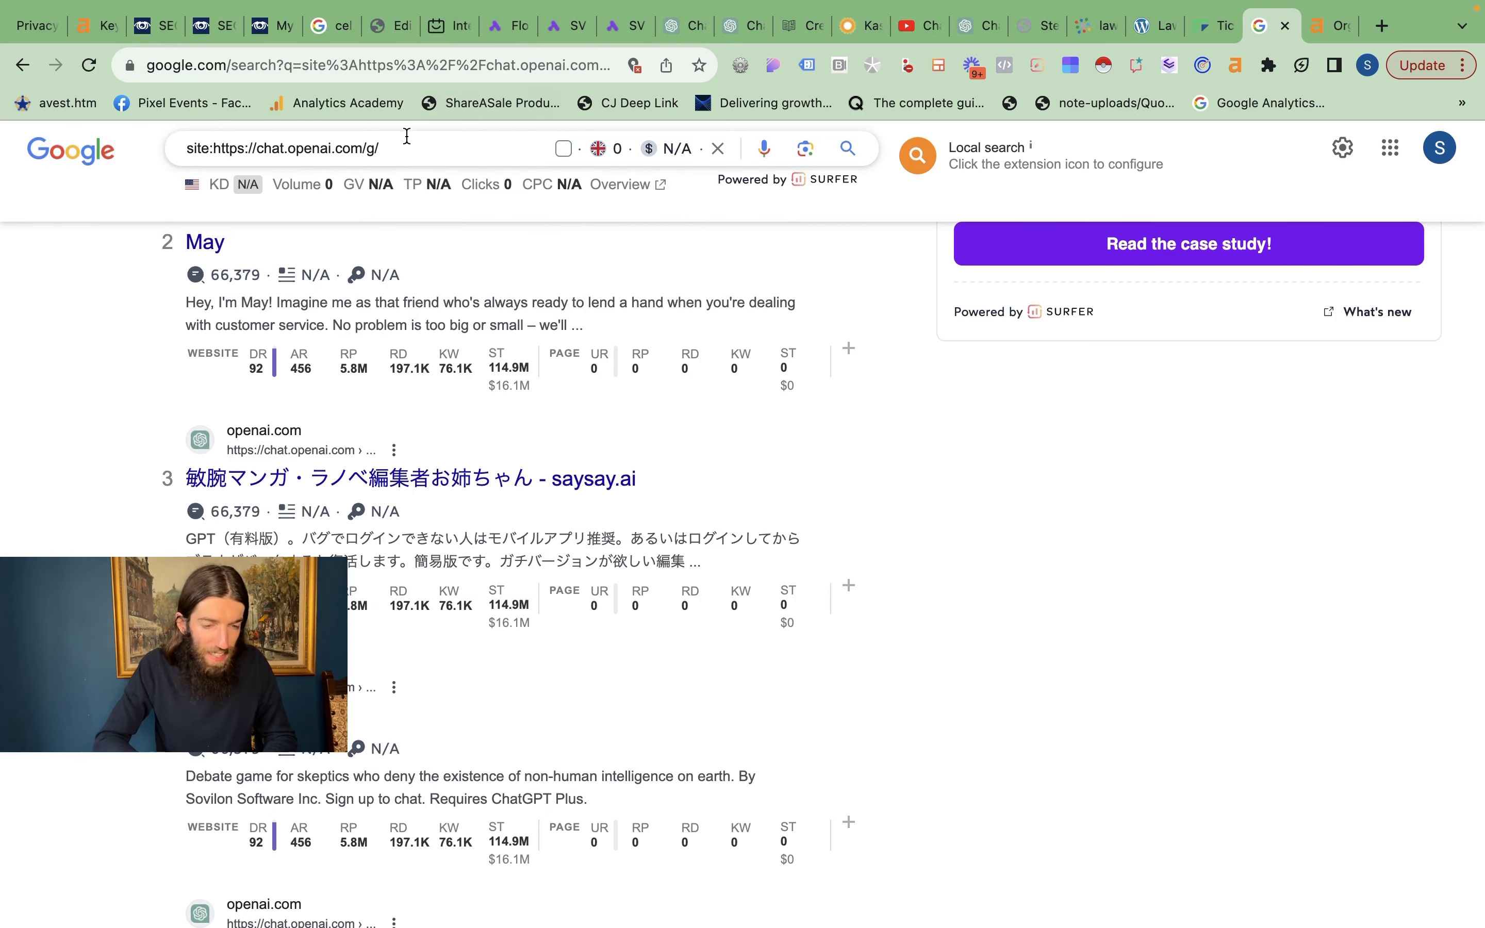
click(429, 149)
text(pl)
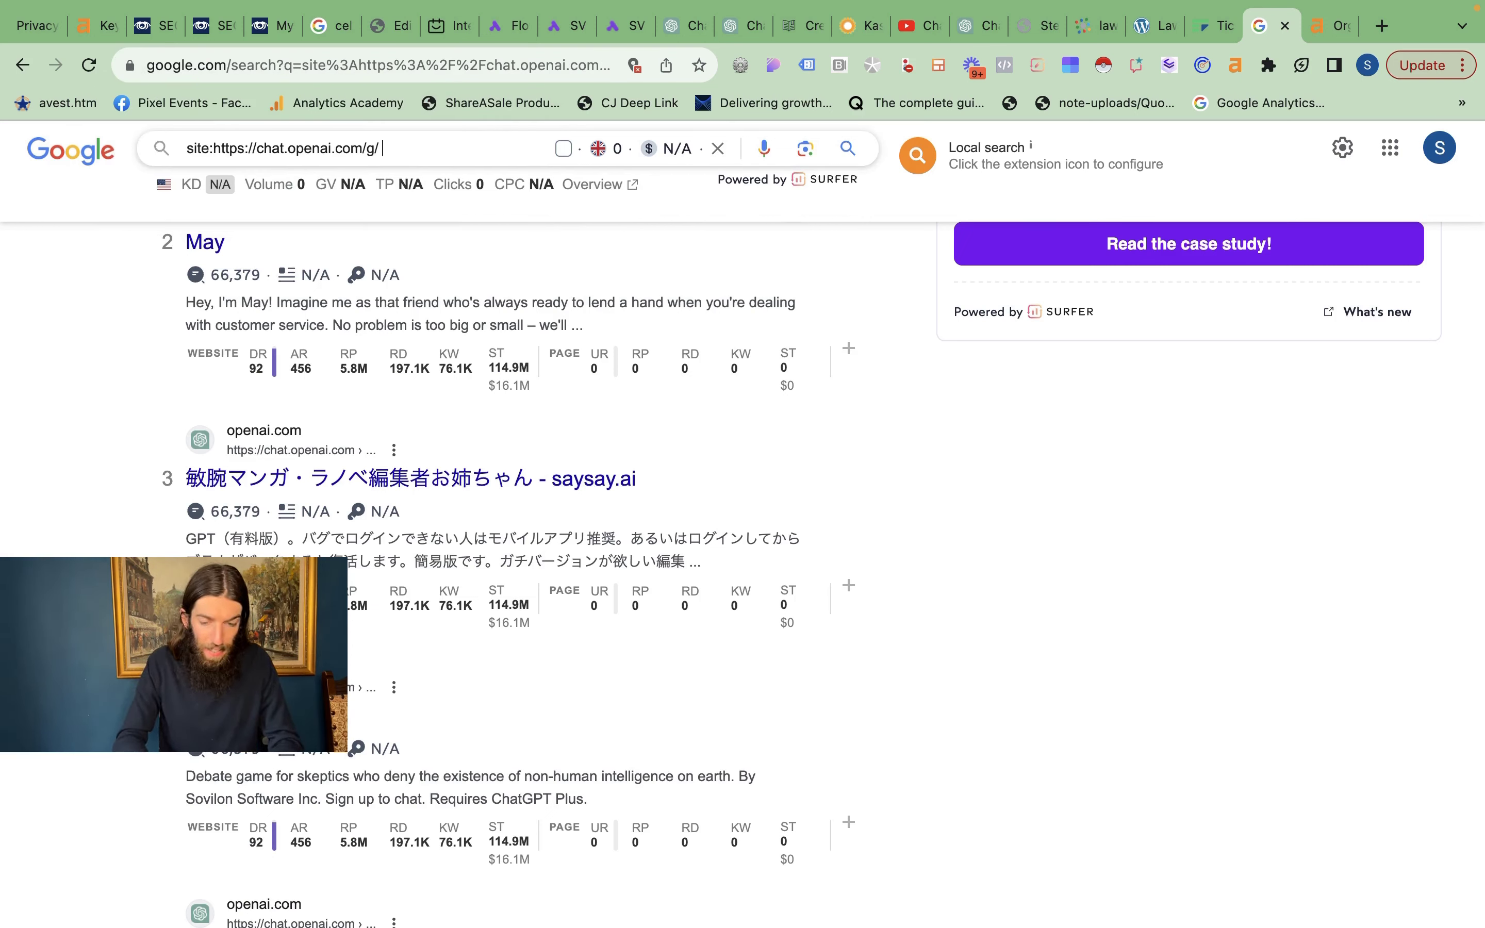
text(umber)
key(Return)
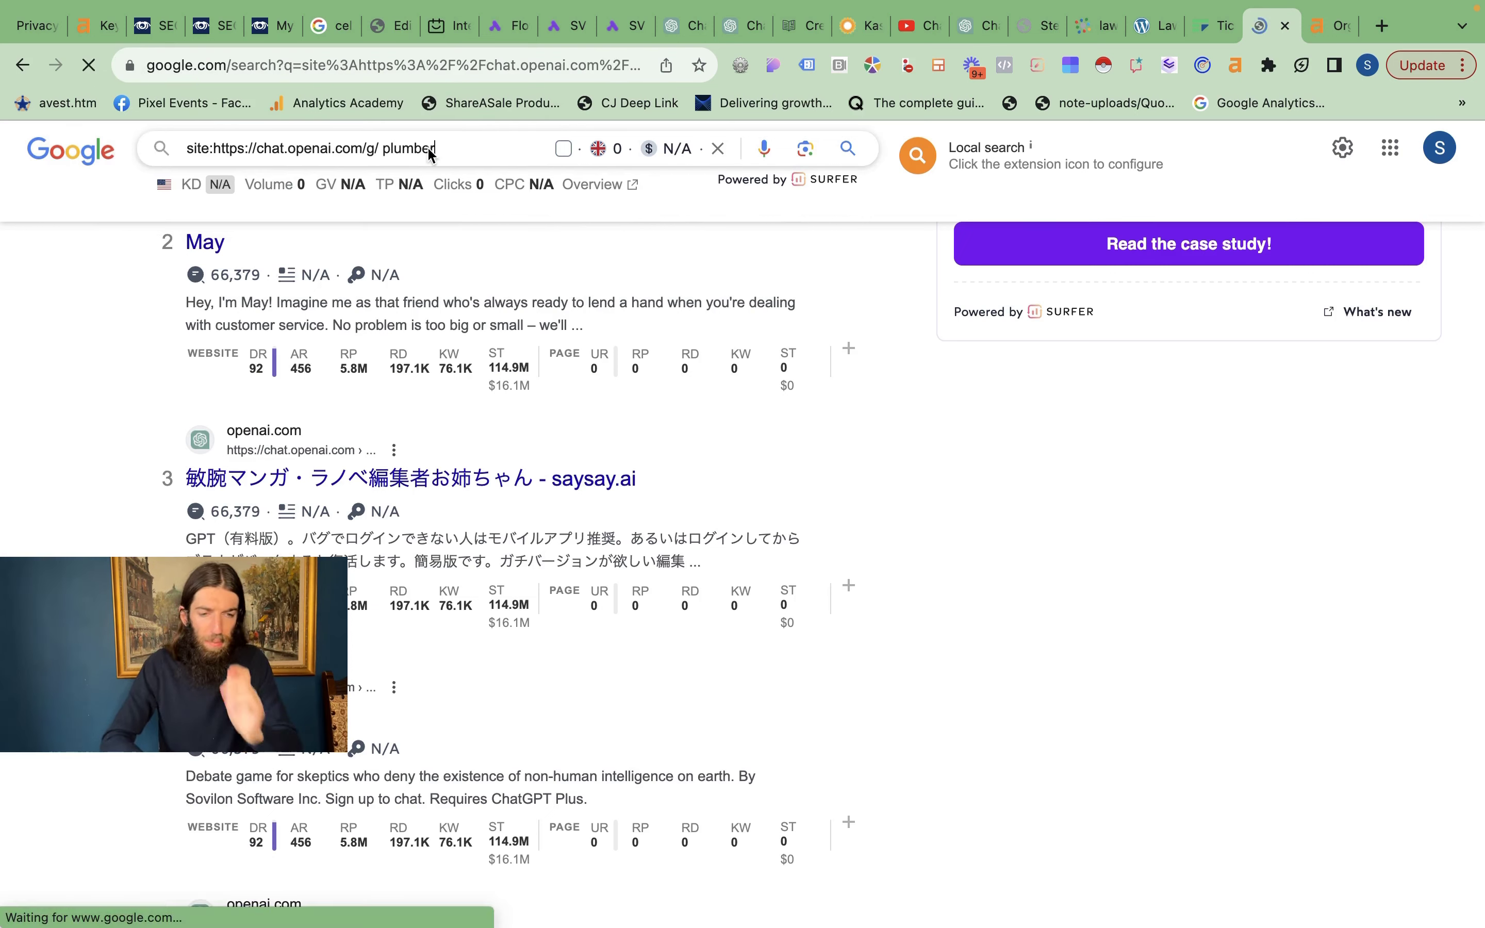
Swap 'plumber' for 'mortgage' in the site query and open the AIMEA GPT result.
drag(410, 172, 502, 166)
text(m)
text(ortgage)
key(Return)
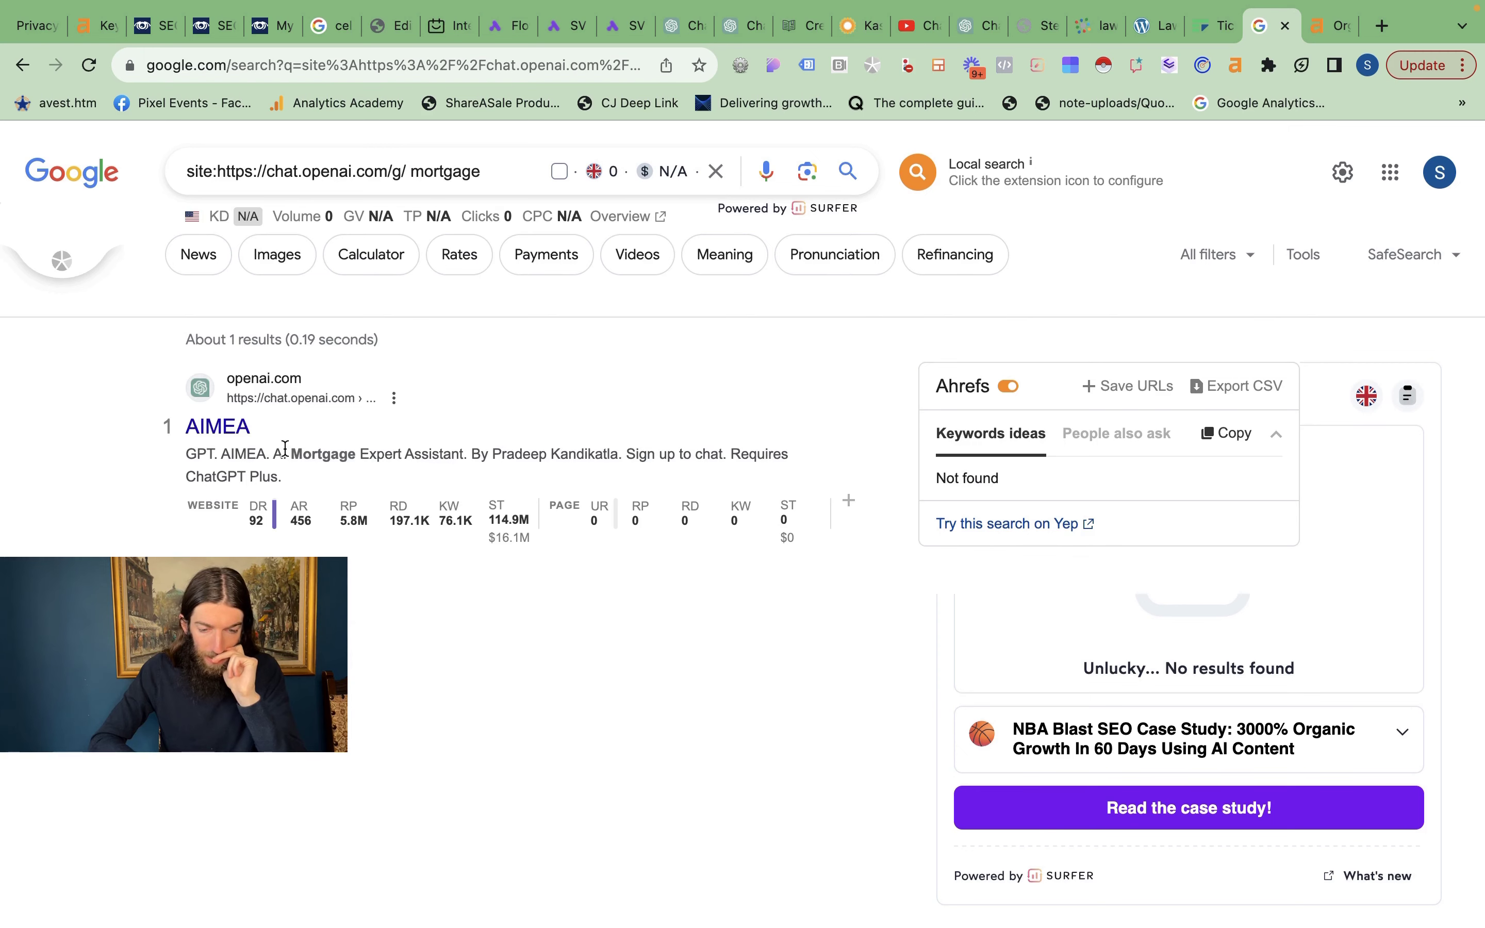
click(218, 425)
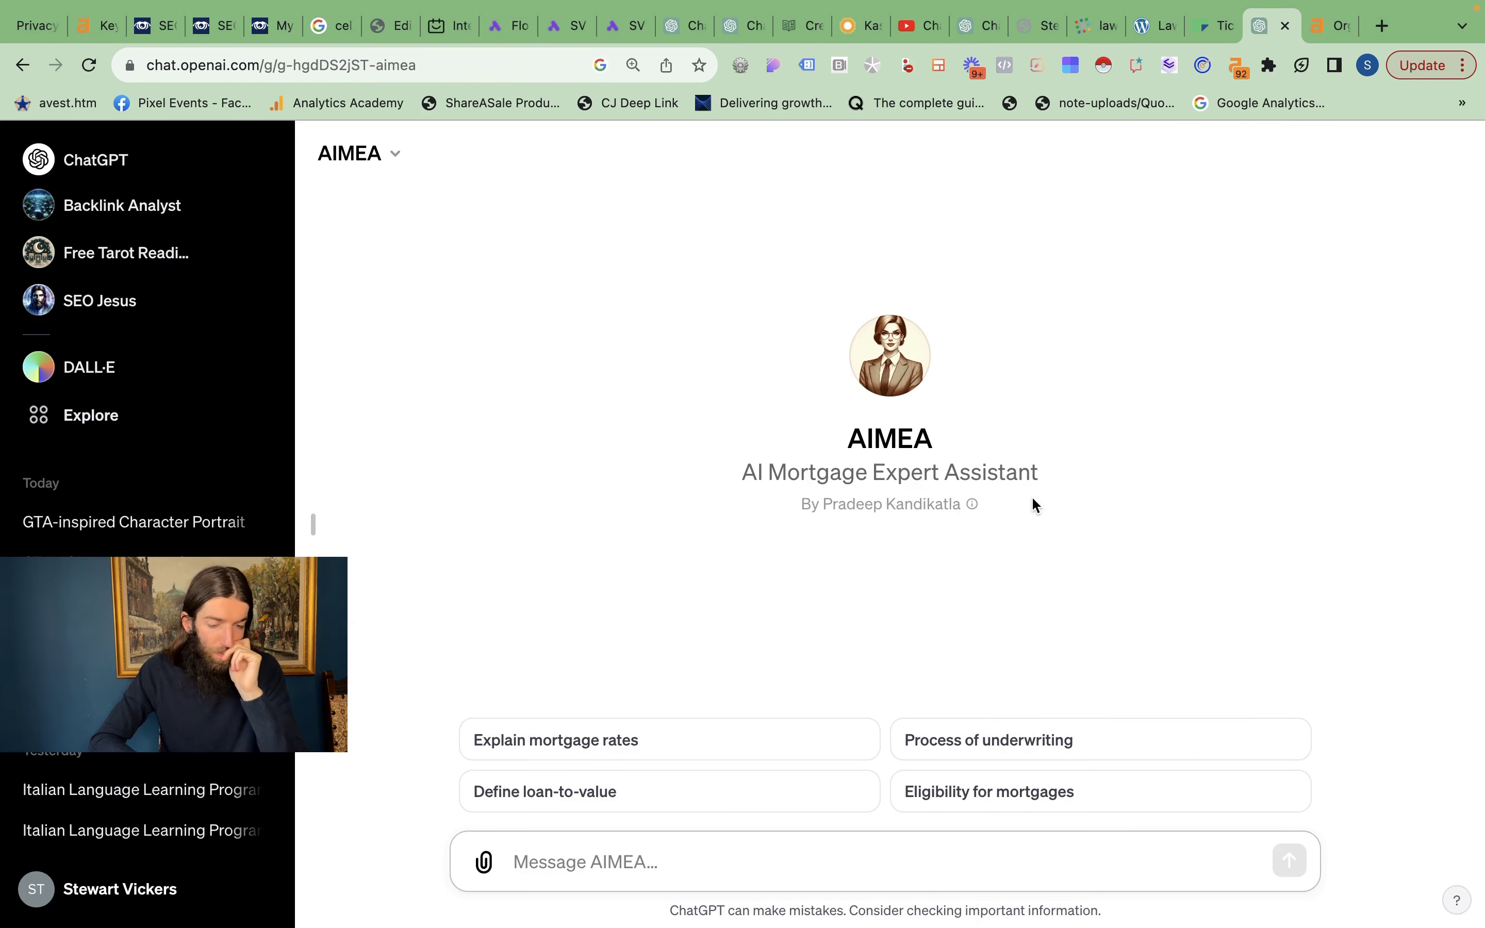